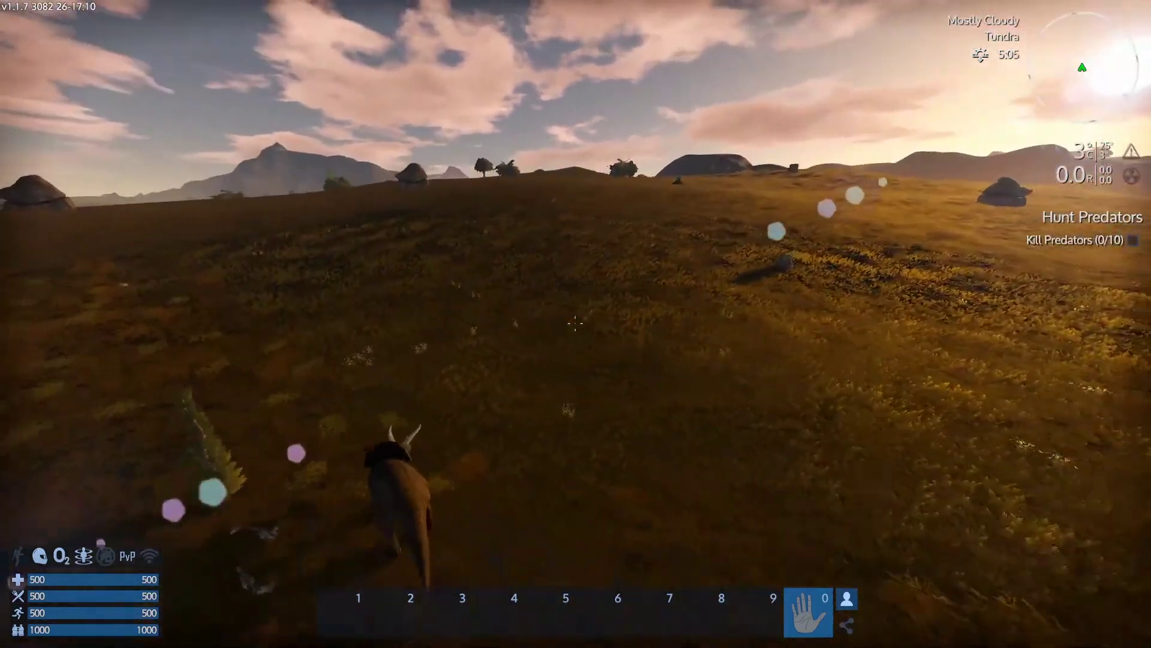
# - View the Workshop Starter Planet on the map and return to the game world
pyautogui.press('i')
pyautogui.press('i')
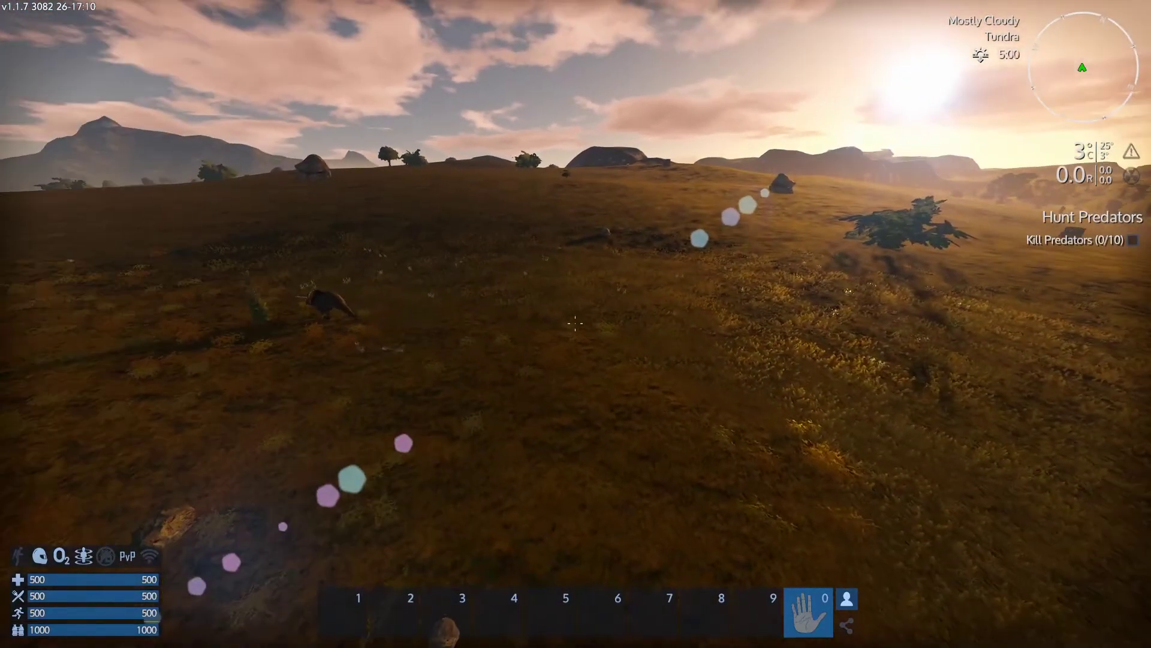
pyautogui.press('m')
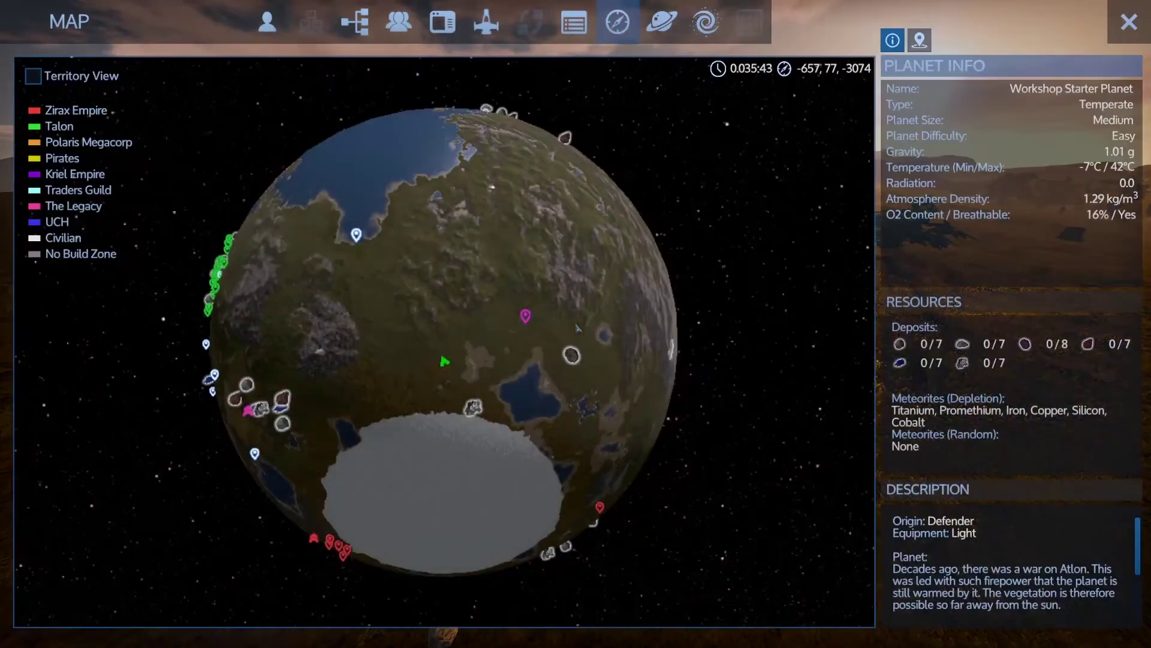
pyautogui.press('m')
# - Switch to Empyrion Playfield Designer to view its start window, and minimize it again
pyautogui.press('super')
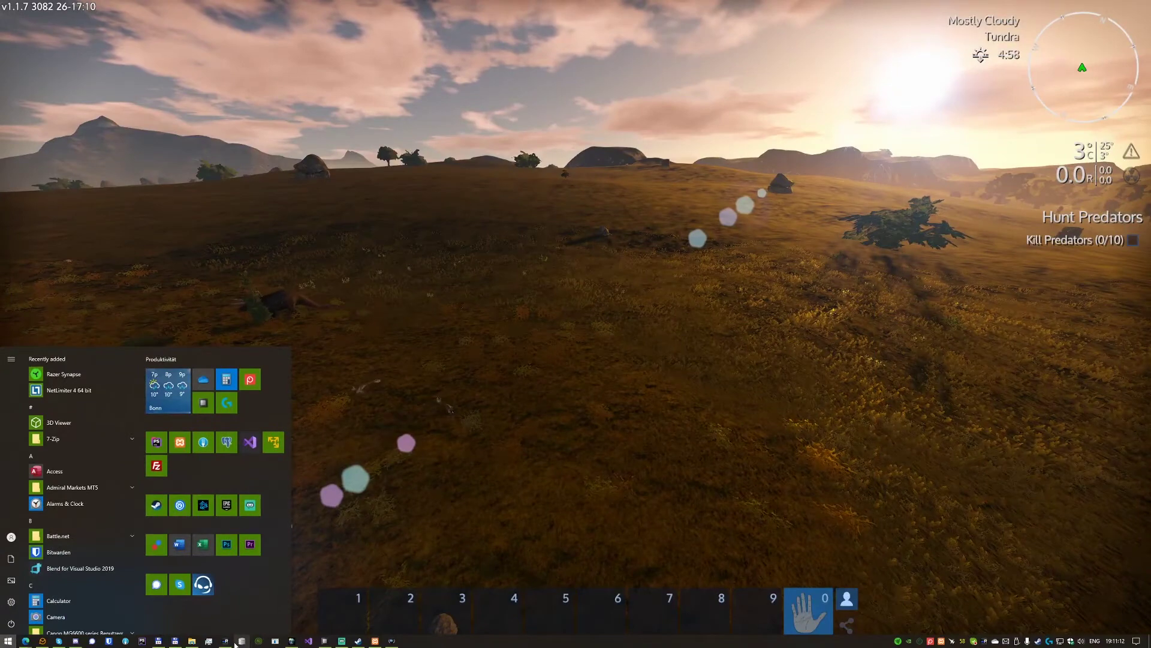
pyautogui.click(291, 641)
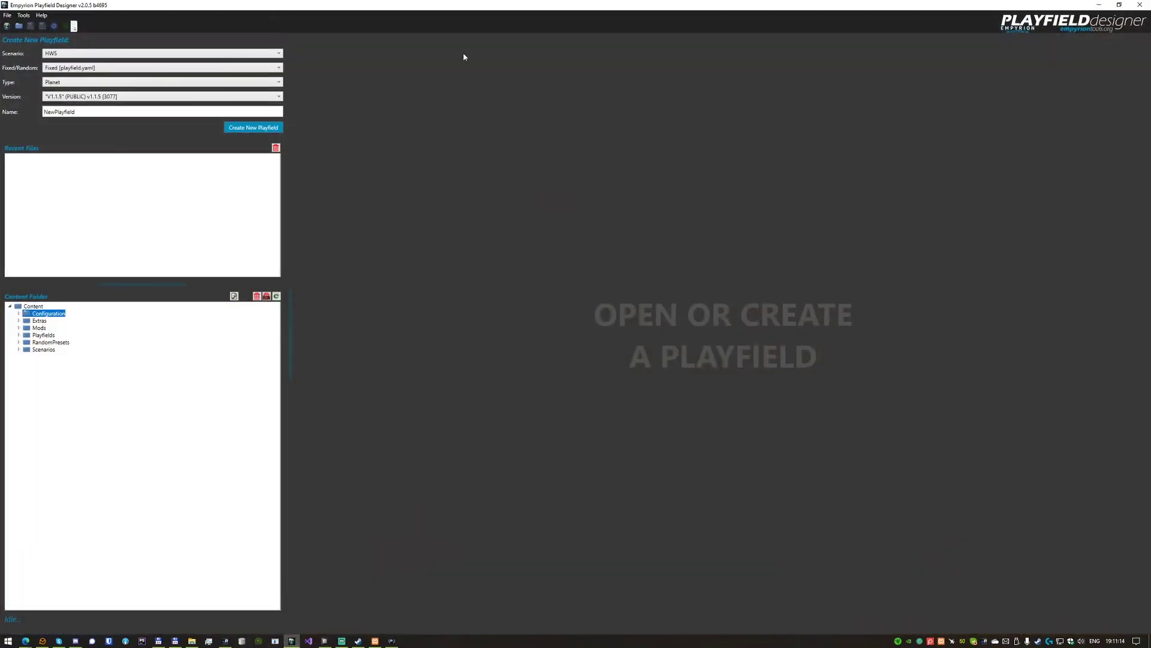
pyautogui.click(1098, 4)
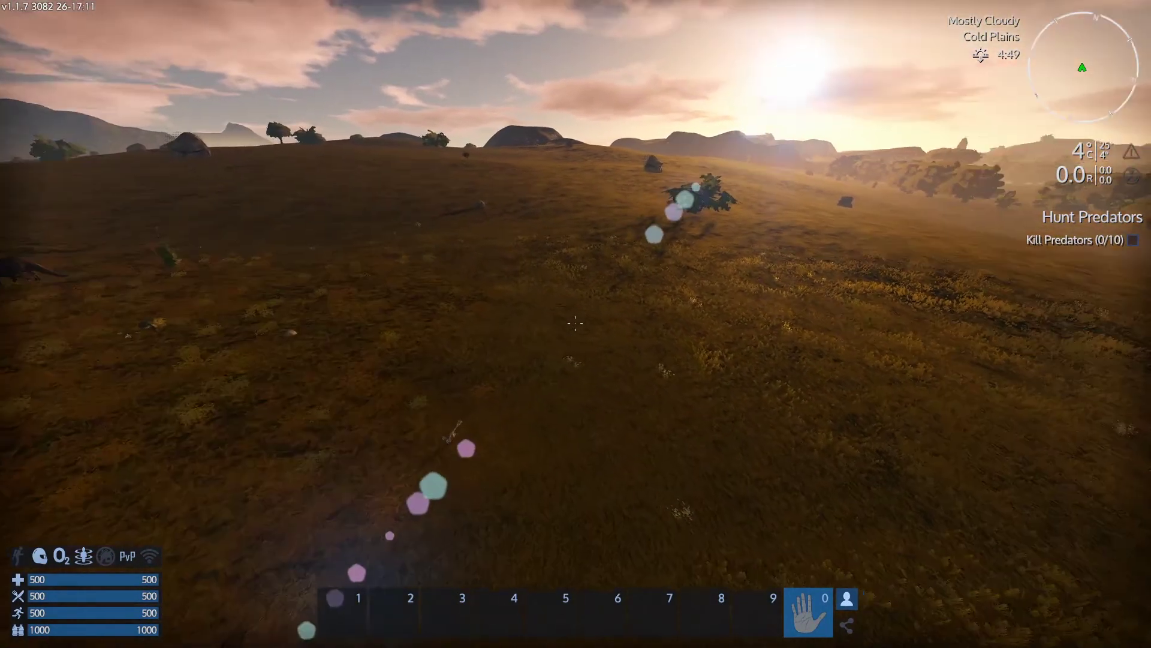
# - Look at the building blocks in the Creative Menu and return to the game world
pyautogui.press('i')
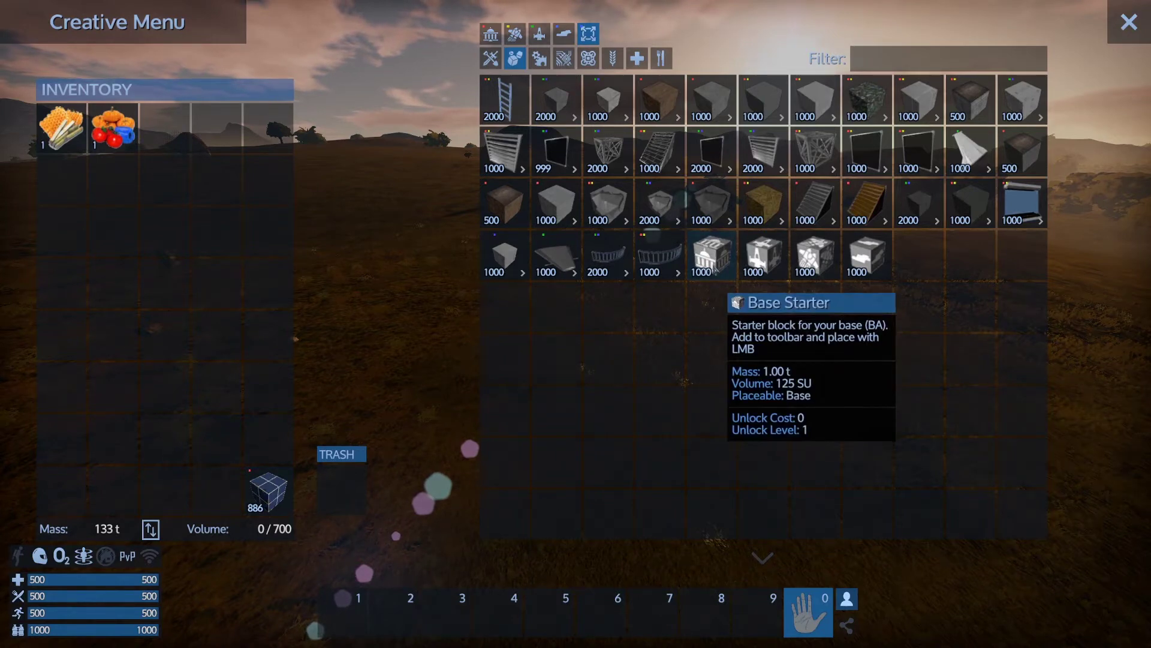
pyautogui.press('Escape')
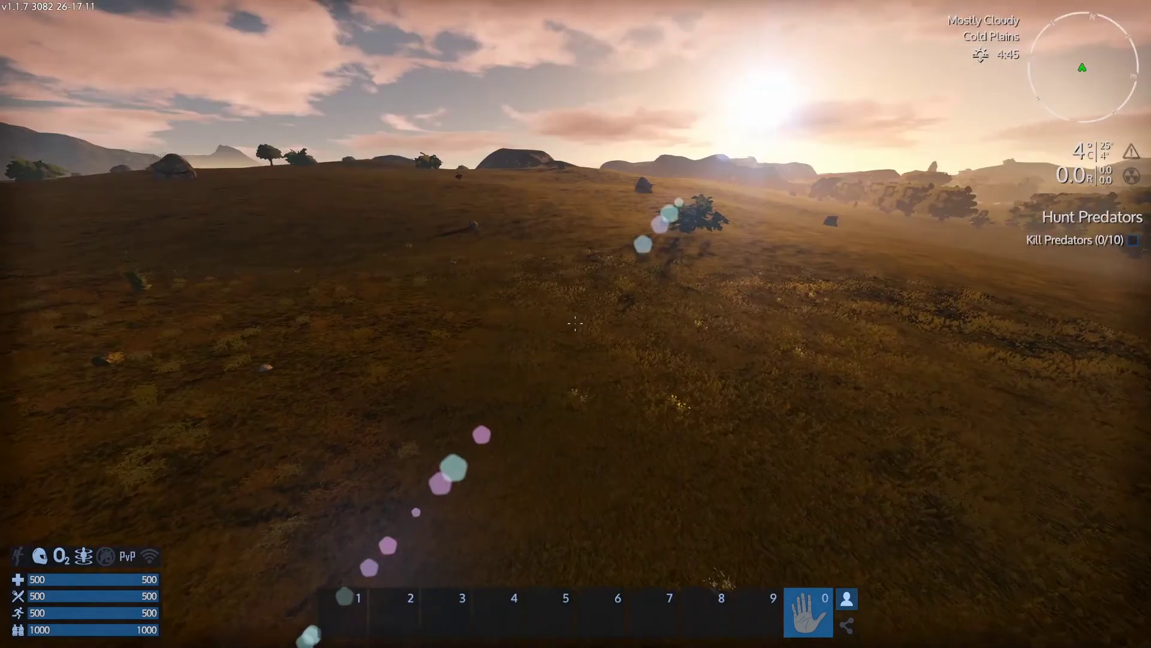
pyautogui.press('s')
pyautogui.press('d')
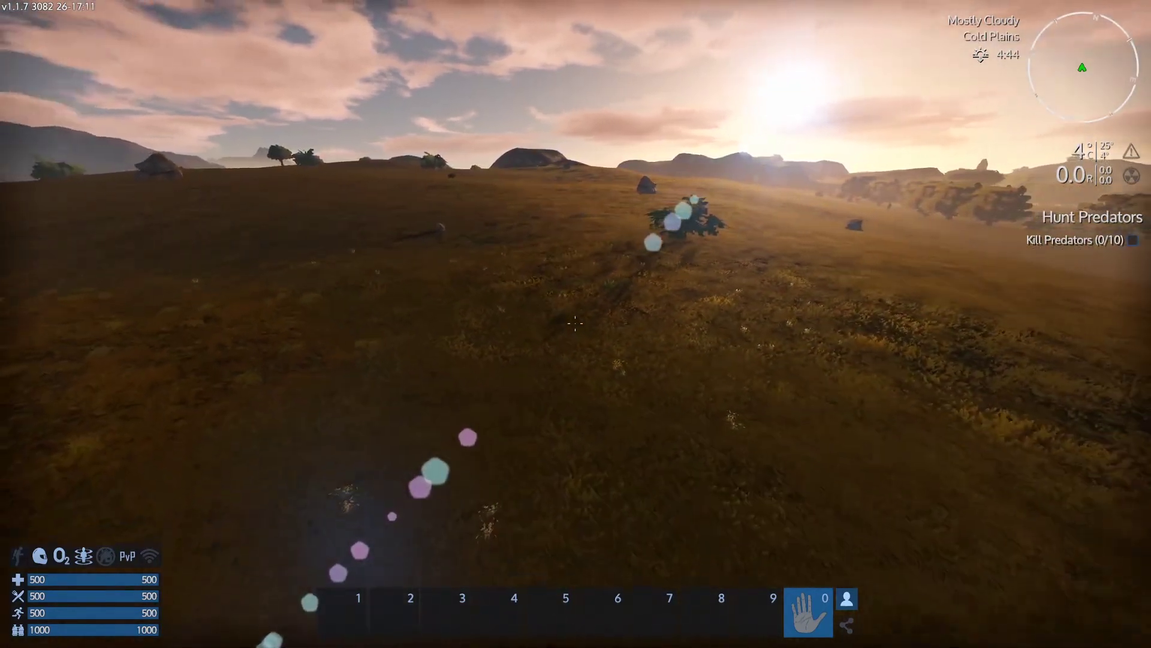
pyautogui.hotkey('alt', 'Tab')
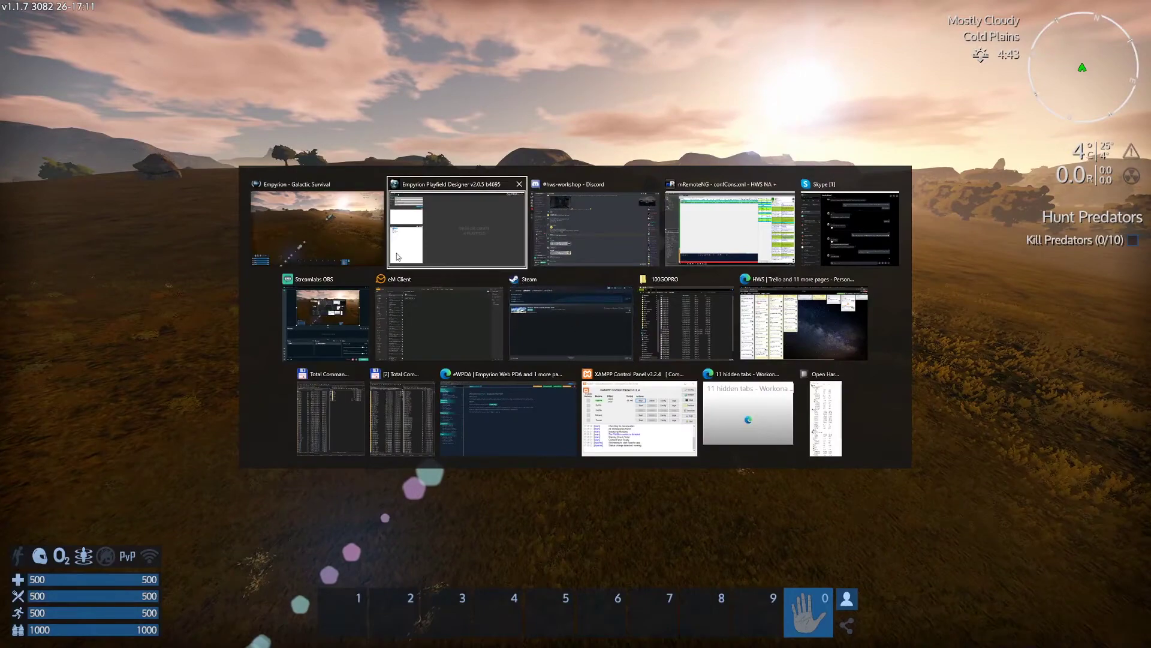
pyautogui.hotkey('alt', 'shift', 'Tab')
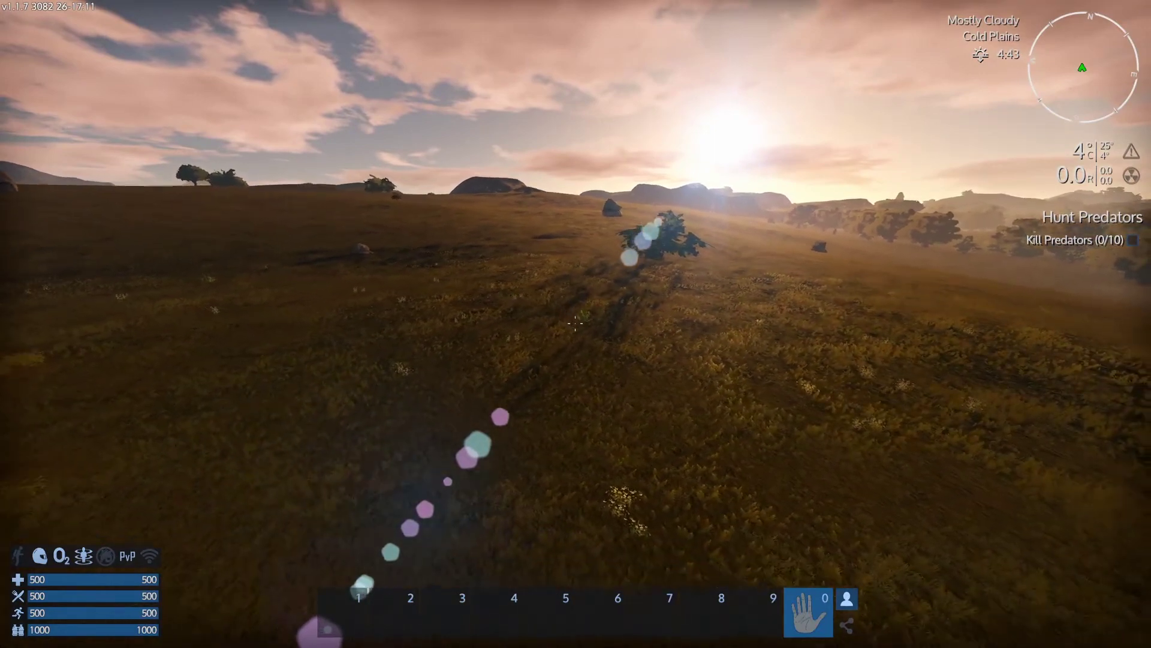
# - Switch to File Explorer, go to the Content\Scenarios folder of Empyrion - Galactic Survival and select the Workshop folder
pyautogui.press('super')
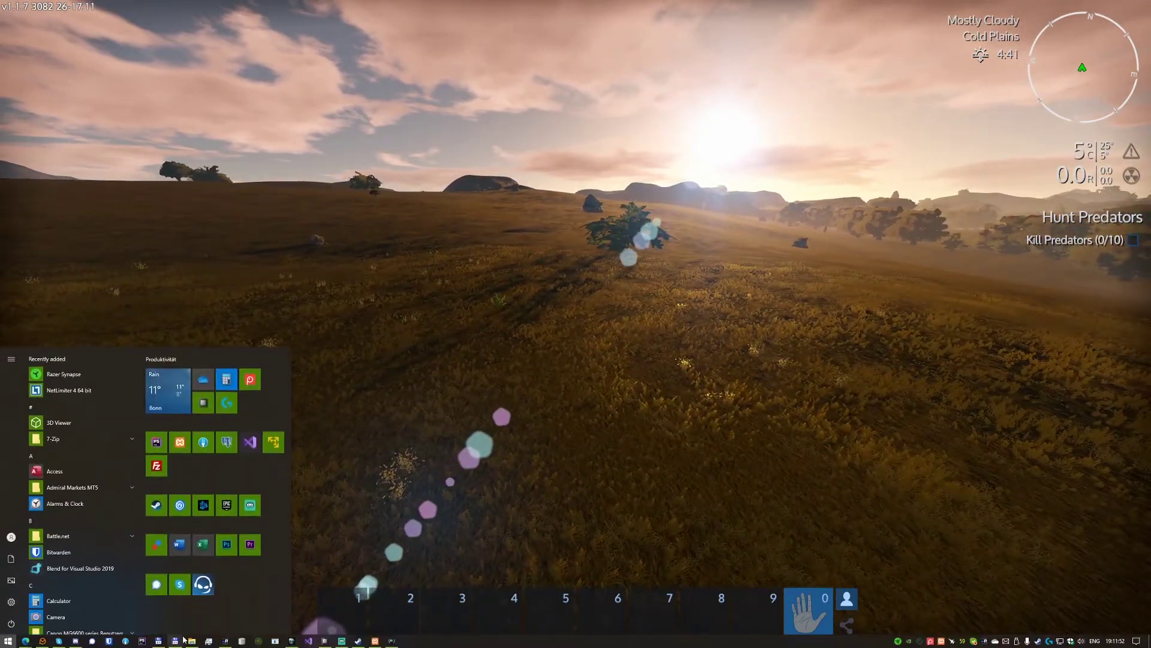
pyautogui.press('Escape')
pyautogui.press('super+e')
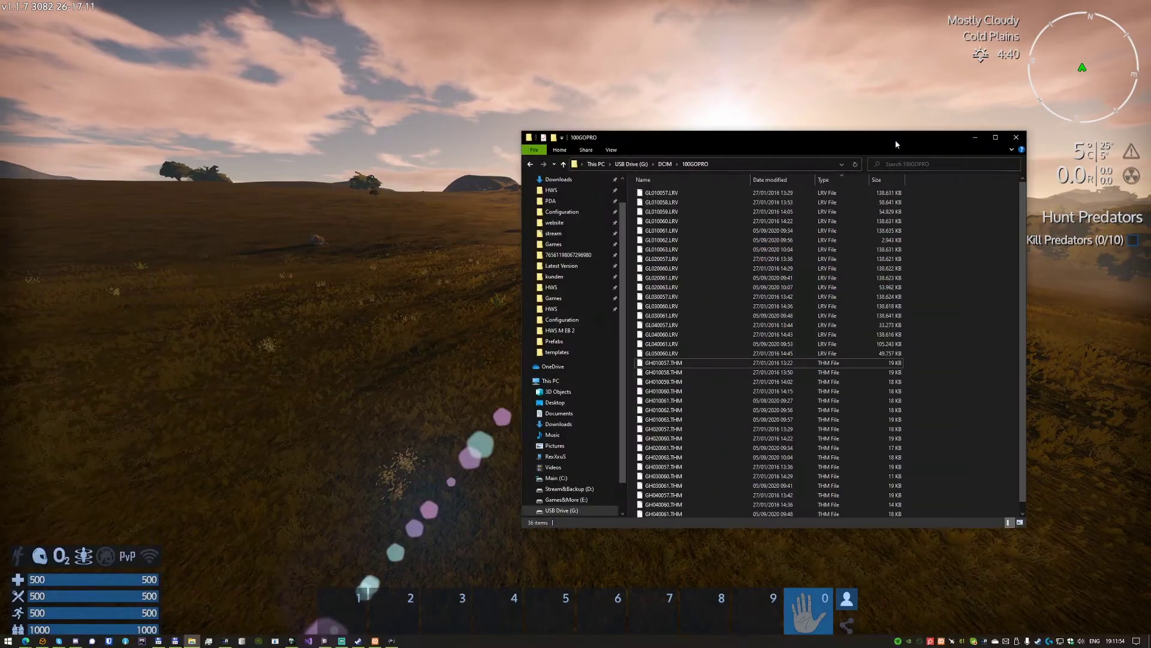
pyautogui.scroll(1, 569, 269)
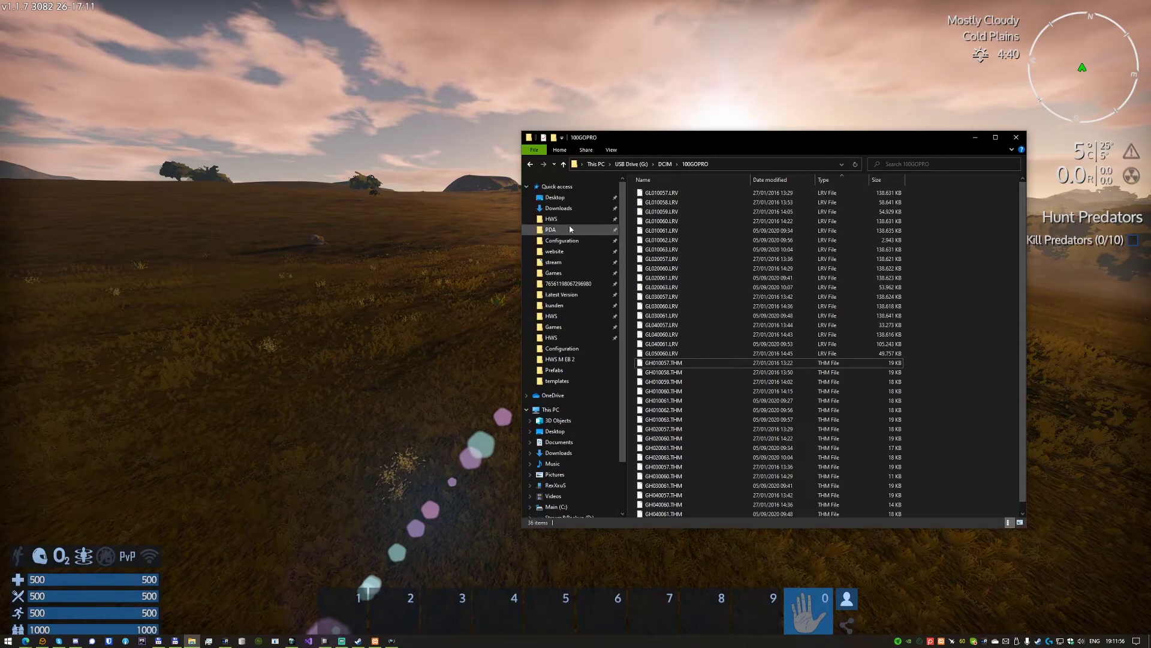
pyautogui.click(570, 222)
pyautogui.click(777, 166)
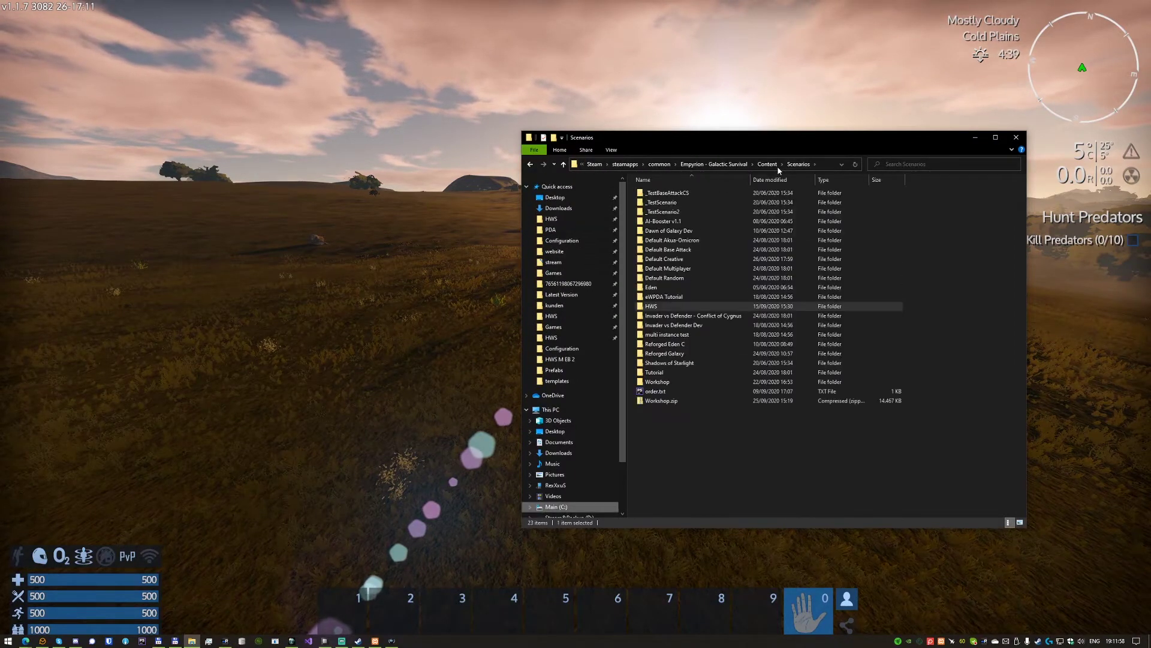
pyautogui.click(670, 383)
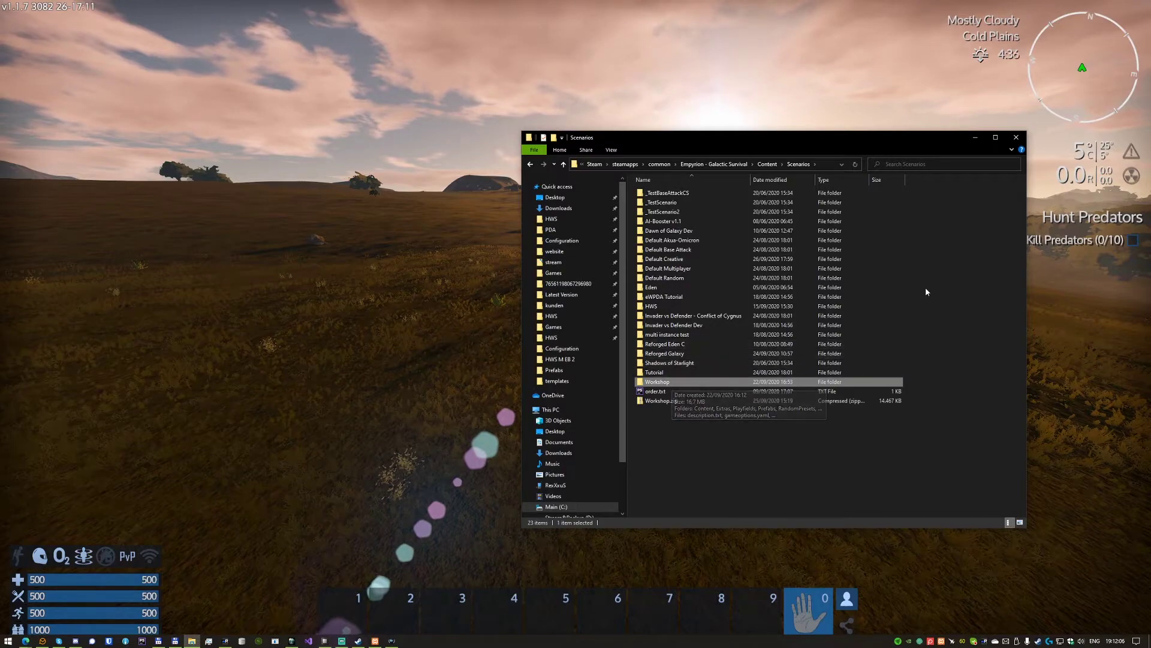
pyautogui.click(438, 240)
pyautogui.press('w')
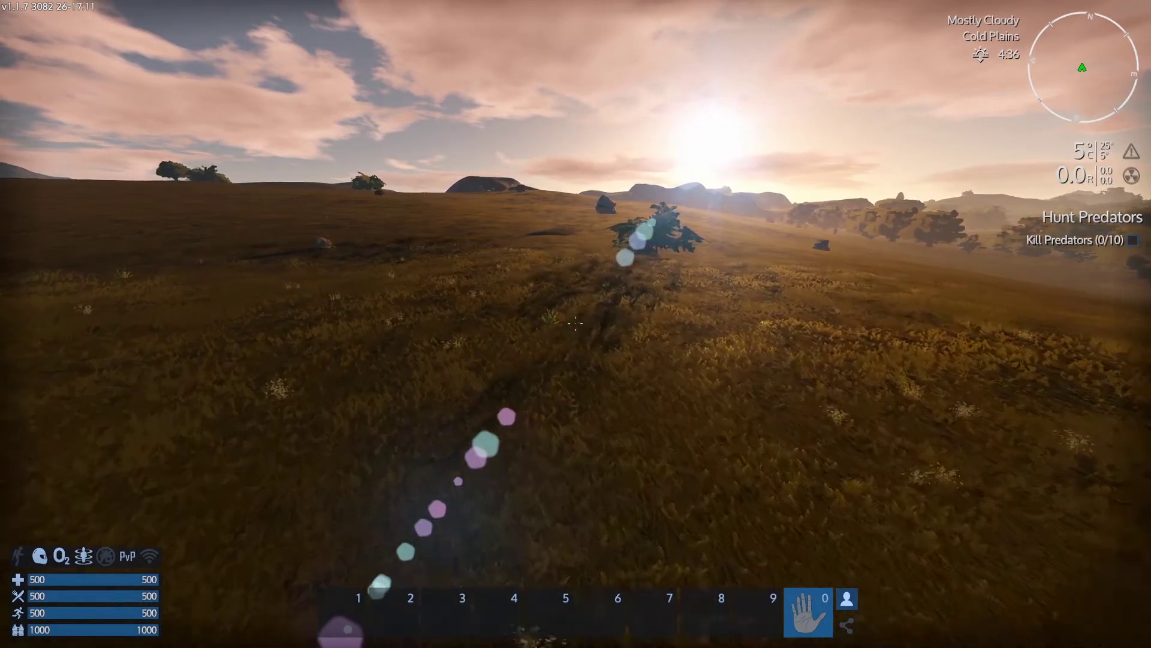
pyautogui.press('w')
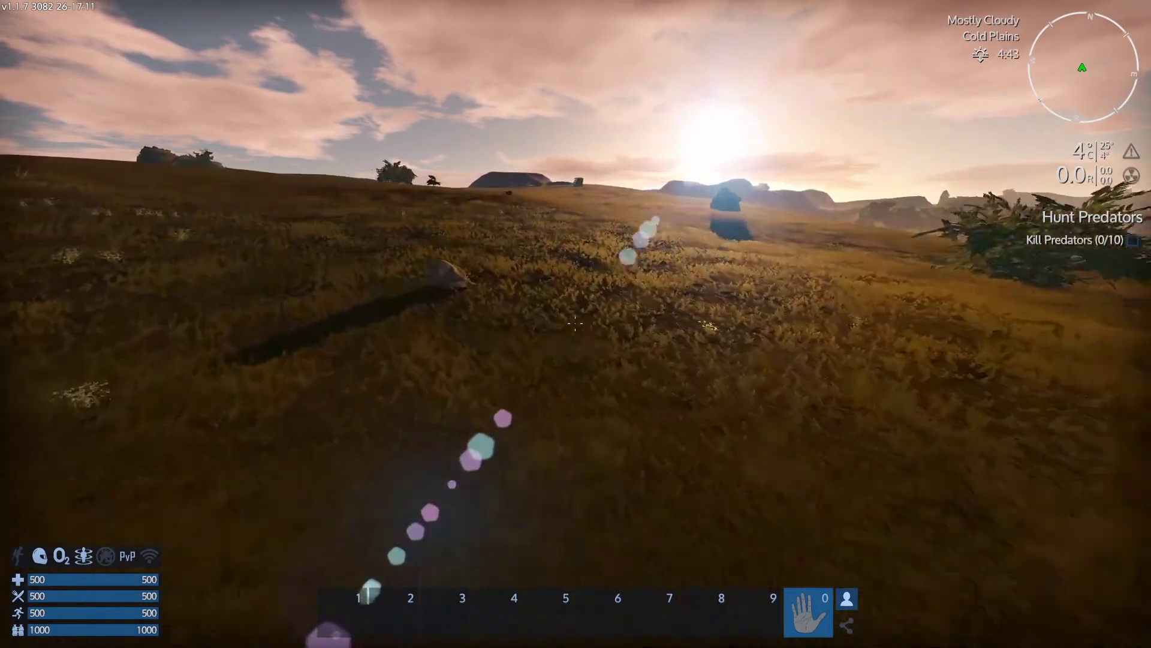
pyautogui.press('w')
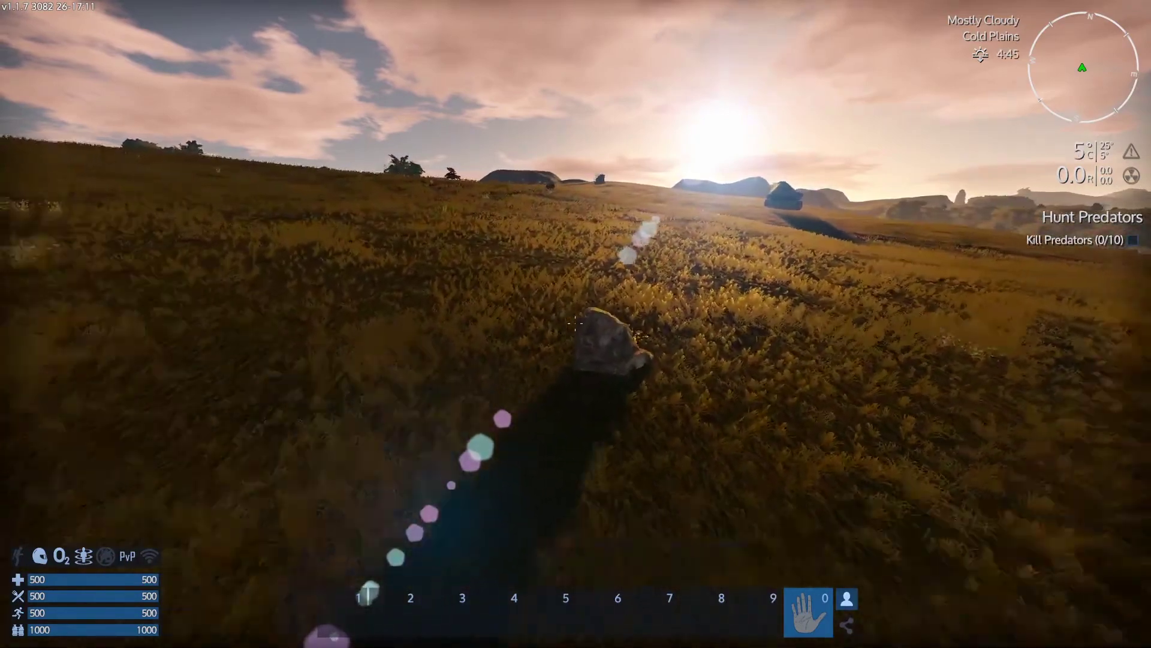
pyautogui.press('w')
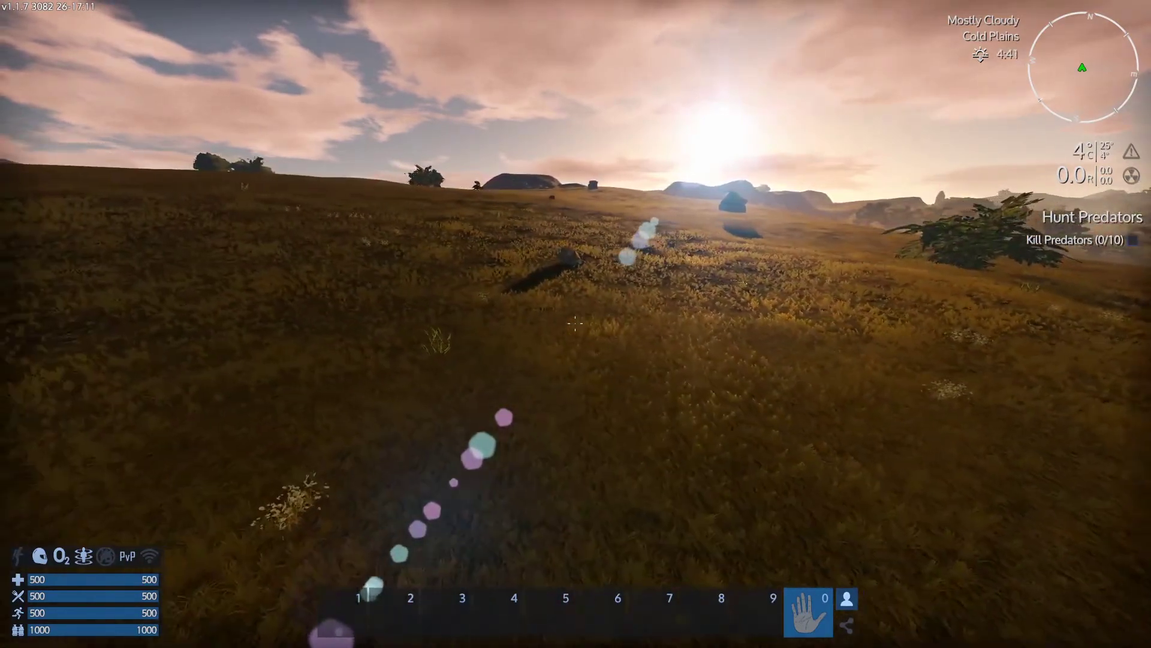
pyautogui.press('w')
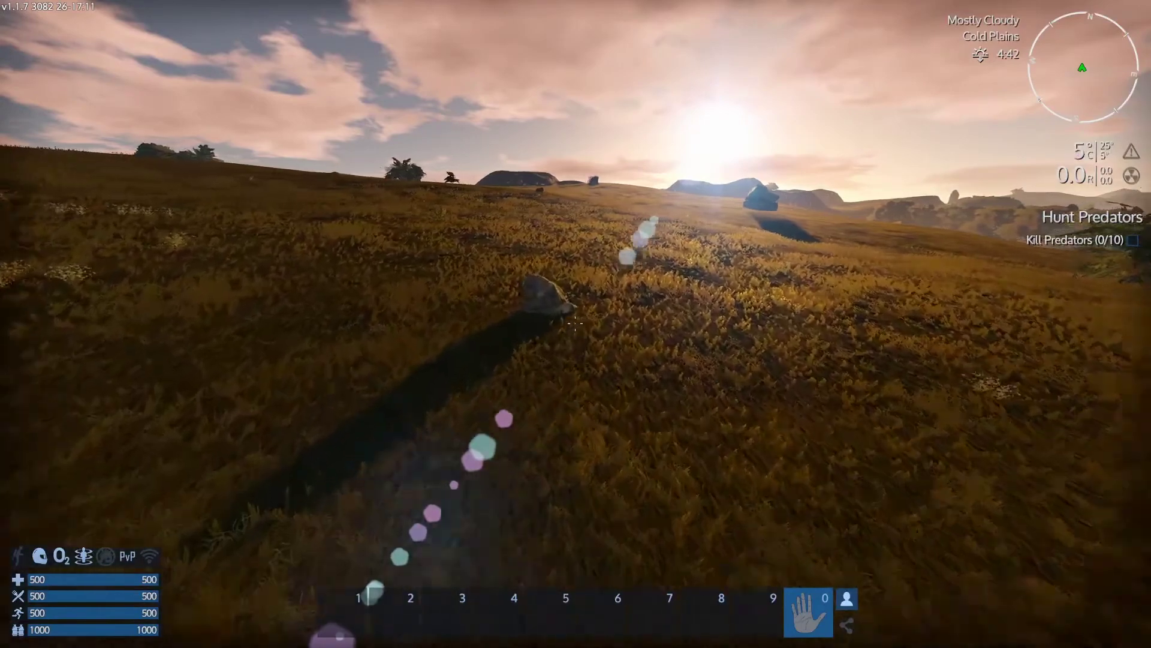
pyautogui.press('s')
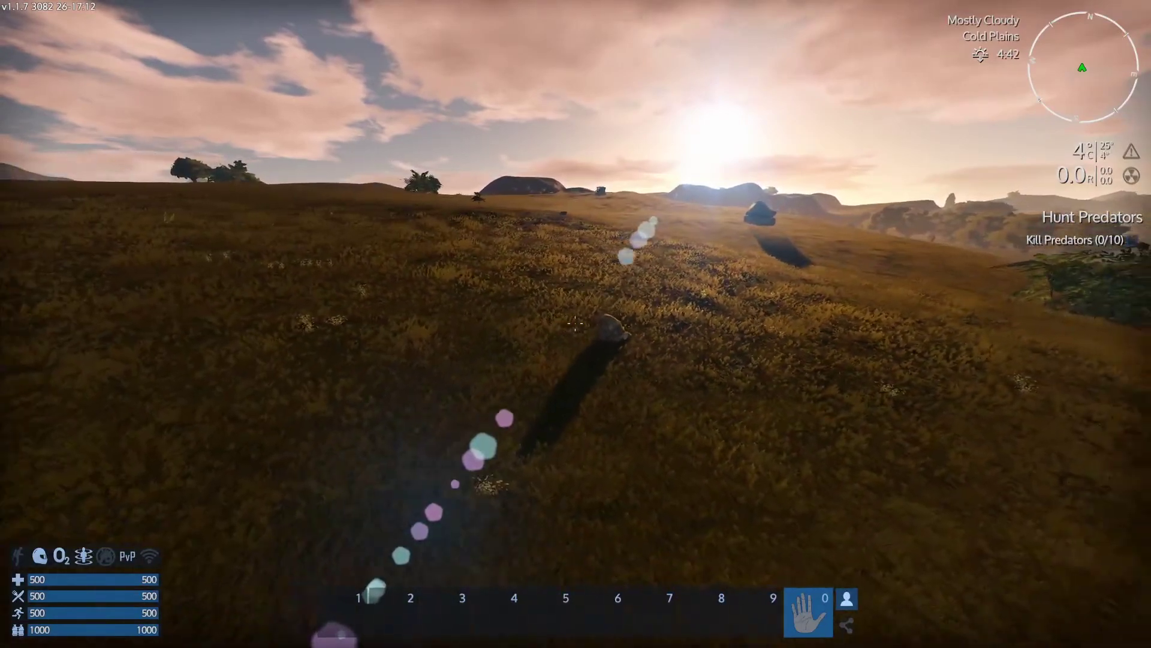
pyautogui.press('s')
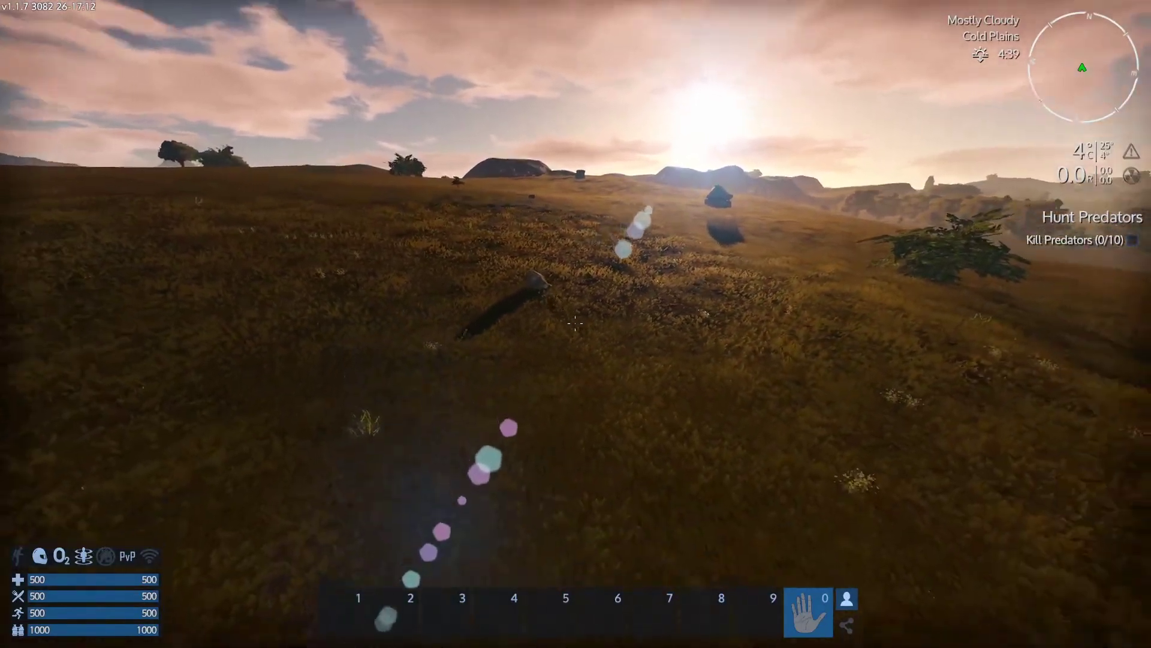
pyautogui.press('s')
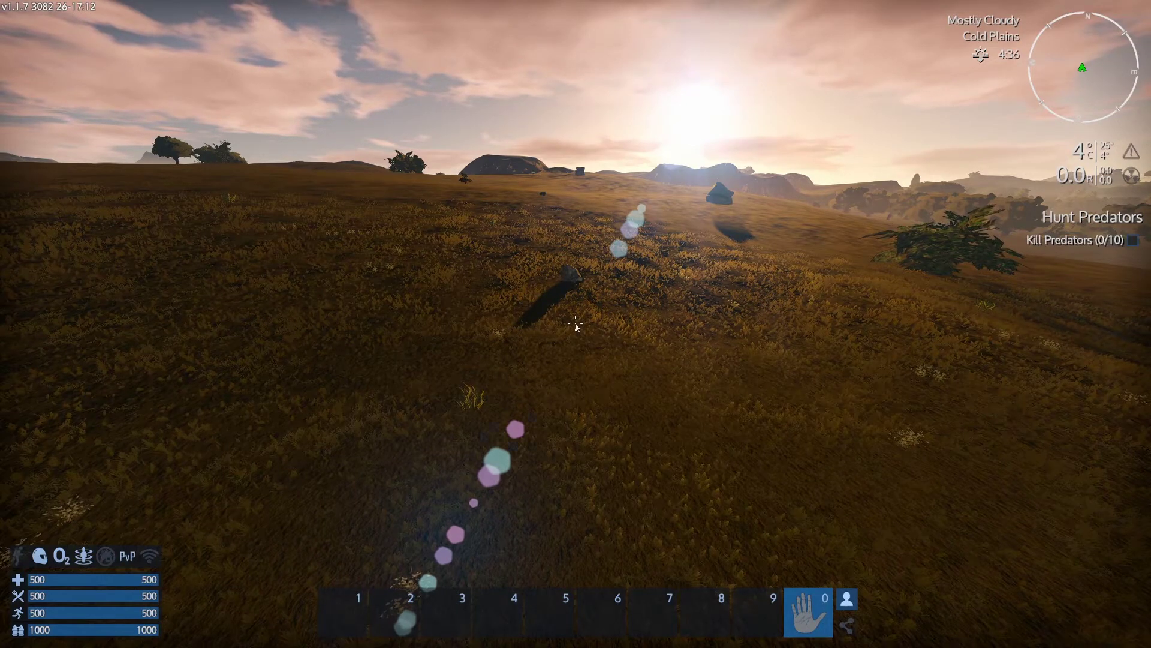
# - Switch back to File Explorer and examine the Workshop folder and Workshop.zip in the Scenarios folder
pyautogui.hotkey('alt', 'Tab')
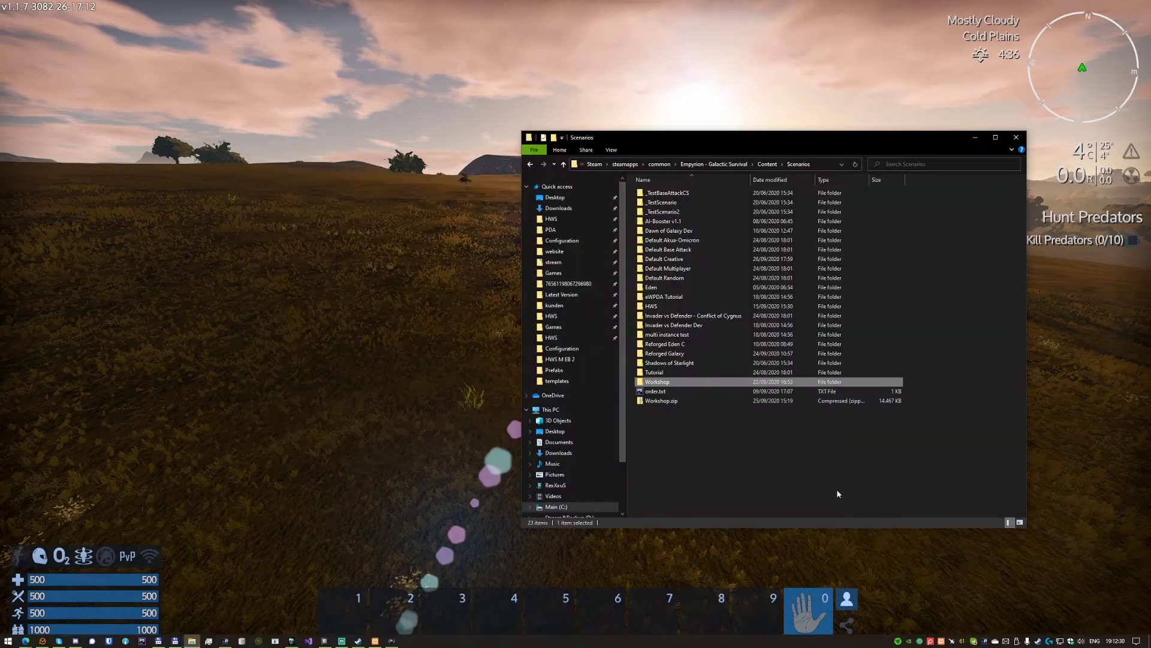
pyautogui.click(837, 488)
pyautogui.moveTo(732, 465); pyautogui.dragTo(843, 475)
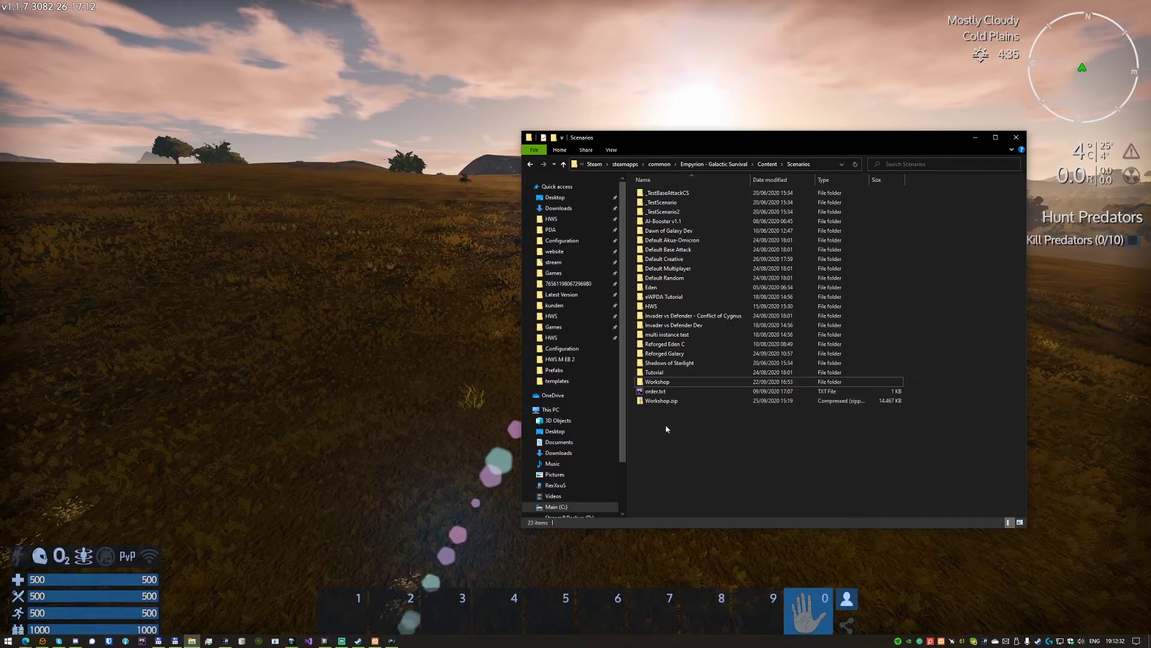
pyautogui.click(754, 382)
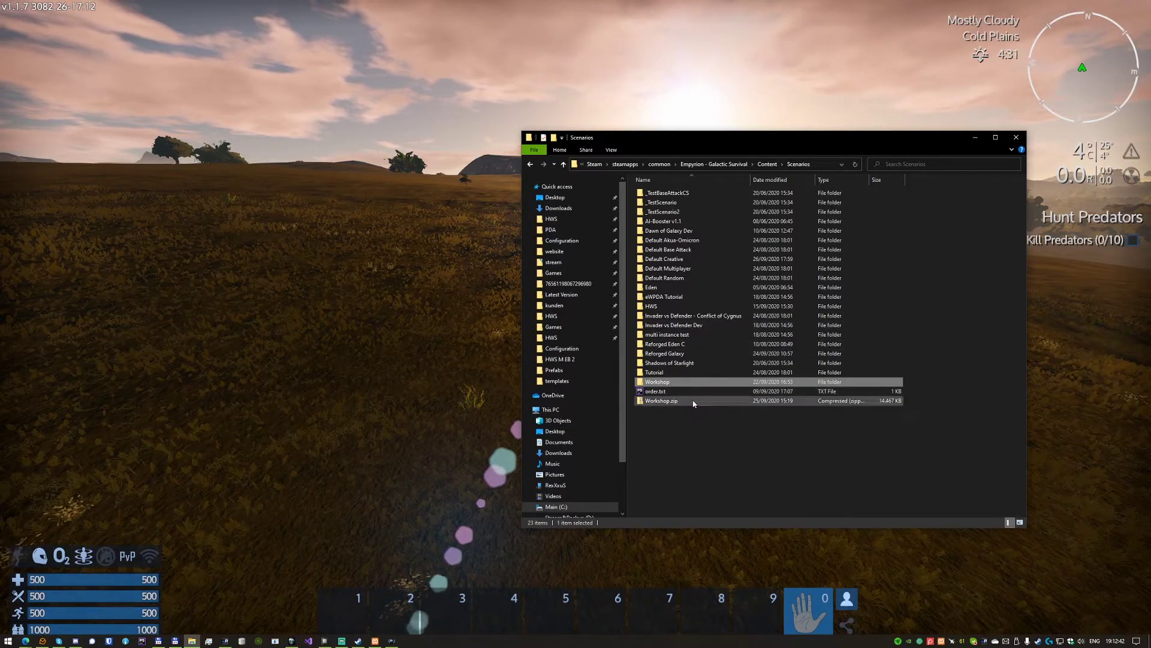
pyautogui.press('F2')
pyautogui.click(717, 385)
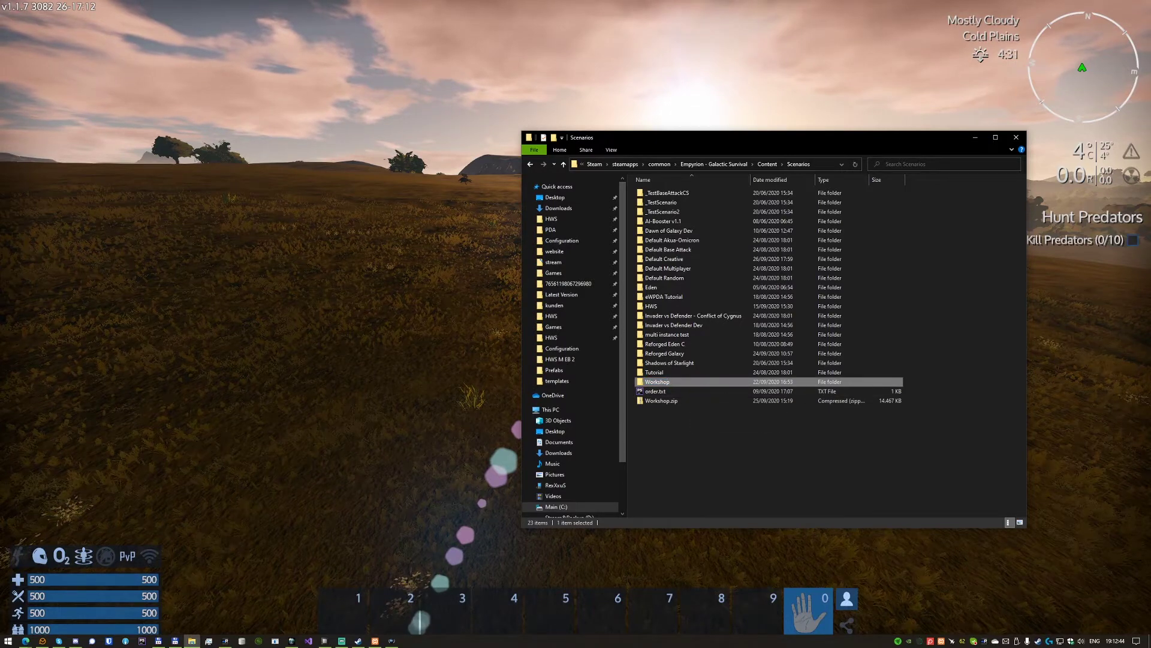
pyautogui.hotkey('alt', 'Tab')
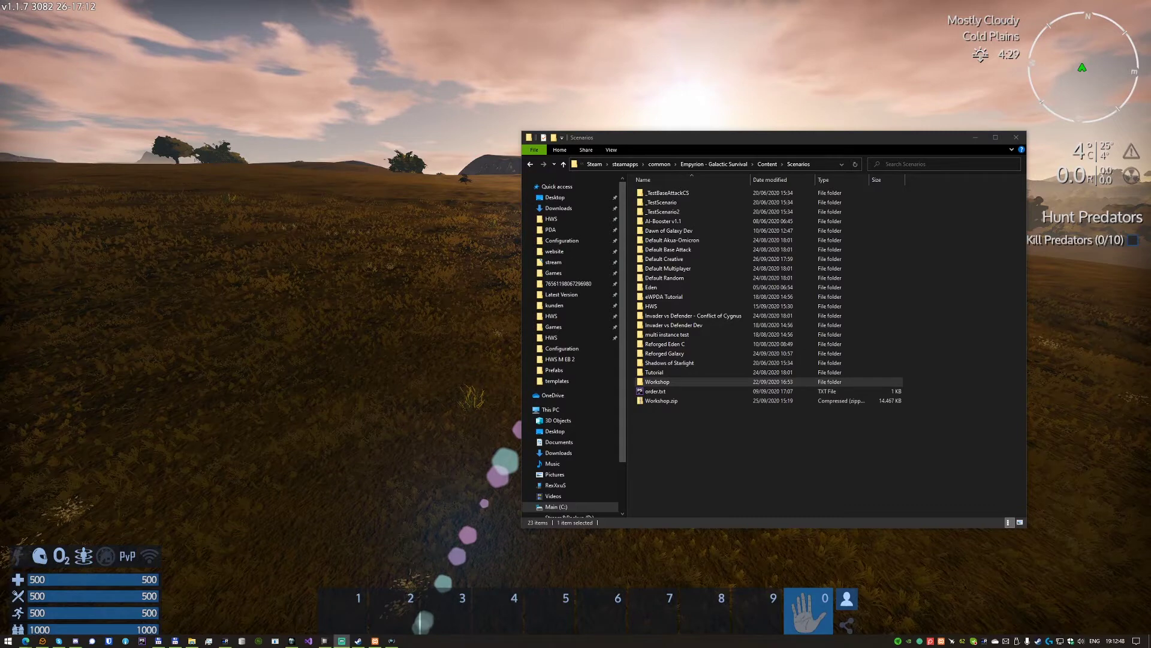
pyautogui.hotkey('alt', 'Tab')
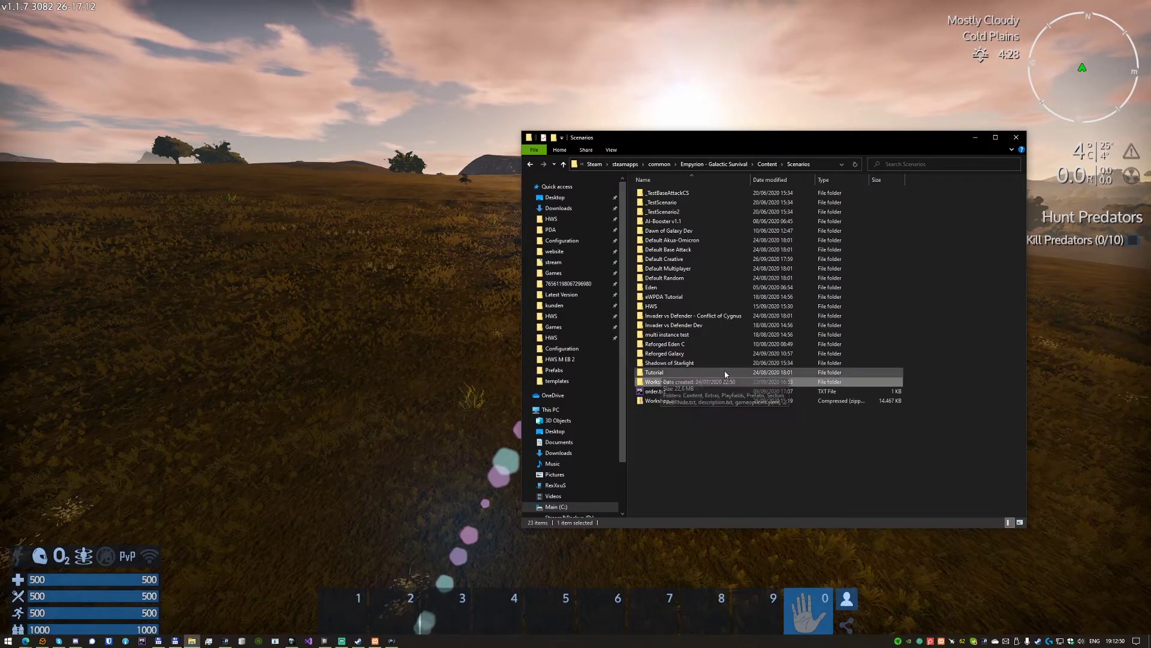
pyautogui.click(673, 413)
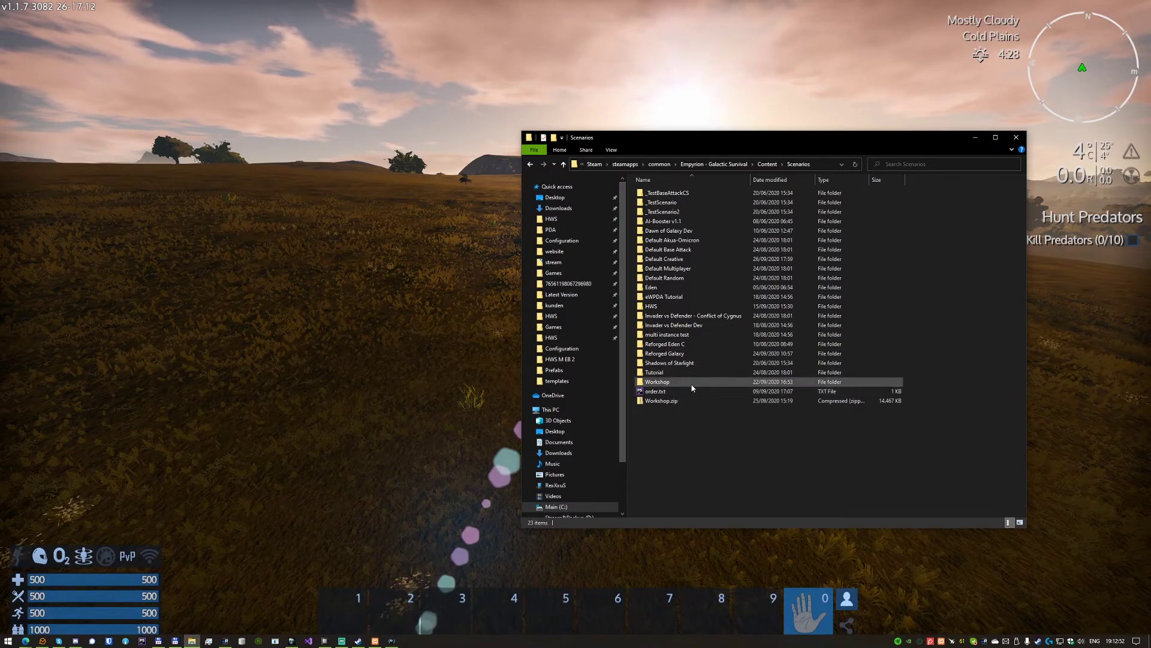
# - Maximize the File Explorer window and open the Playfields folder inside the Workshop scenario
pyautogui.moveTo(714, 137); pyautogui.dragTo(564, 73)
pyautogui.doubleClick(564, 71)
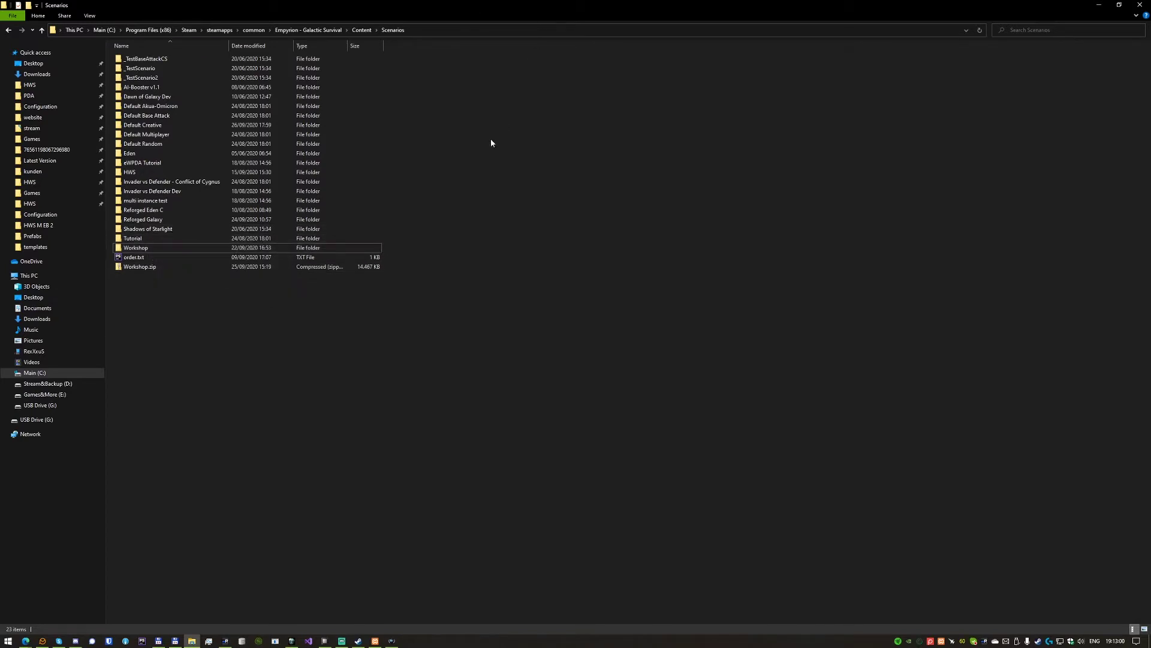
pyautogui.doubleClick(179, 248)
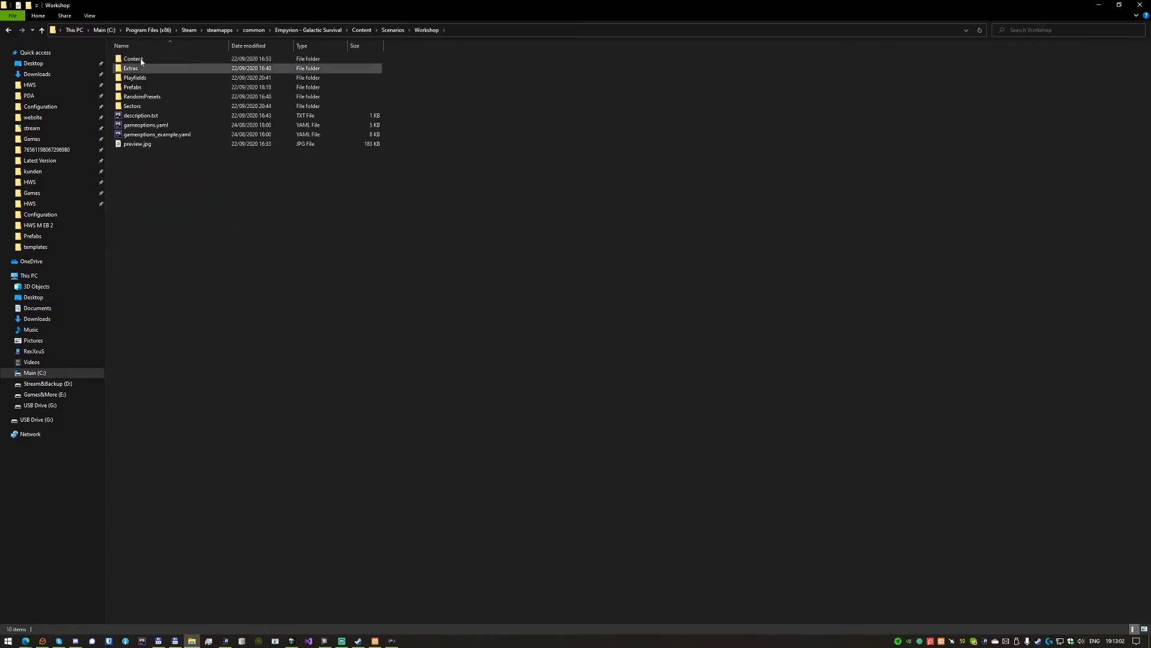
pyautogui.doubleClick(157, 78)
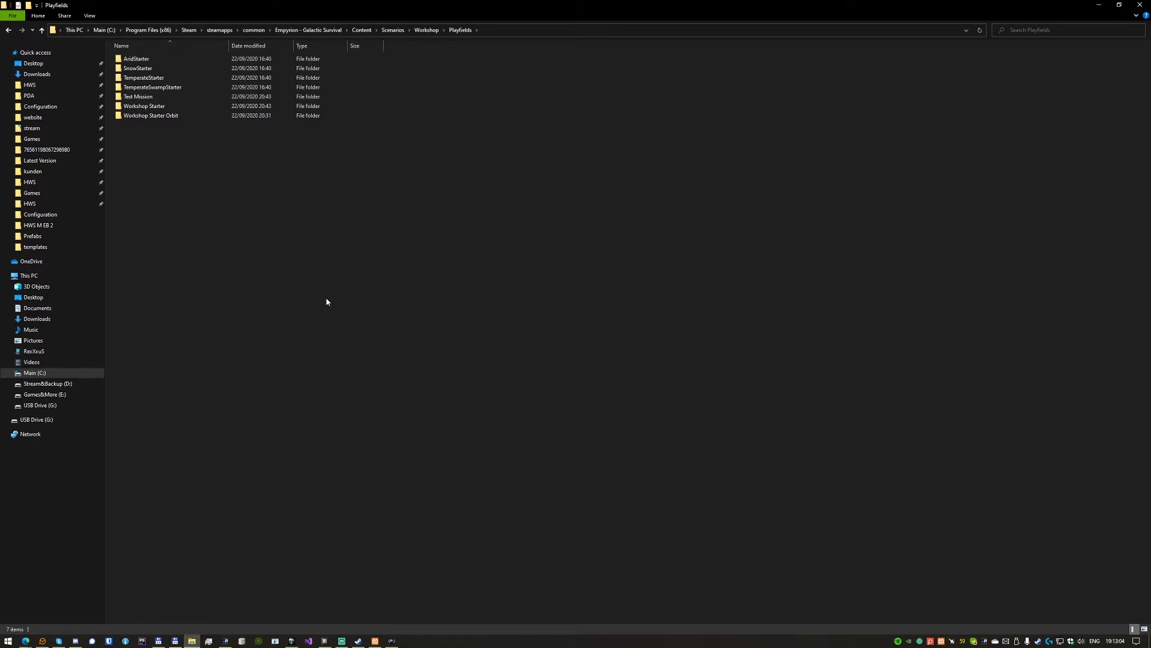
# - Create a new folder inside the Playfields folder of the Workshop scenario
pyautogui.hotkey('ctrl', 'shift', 'n')
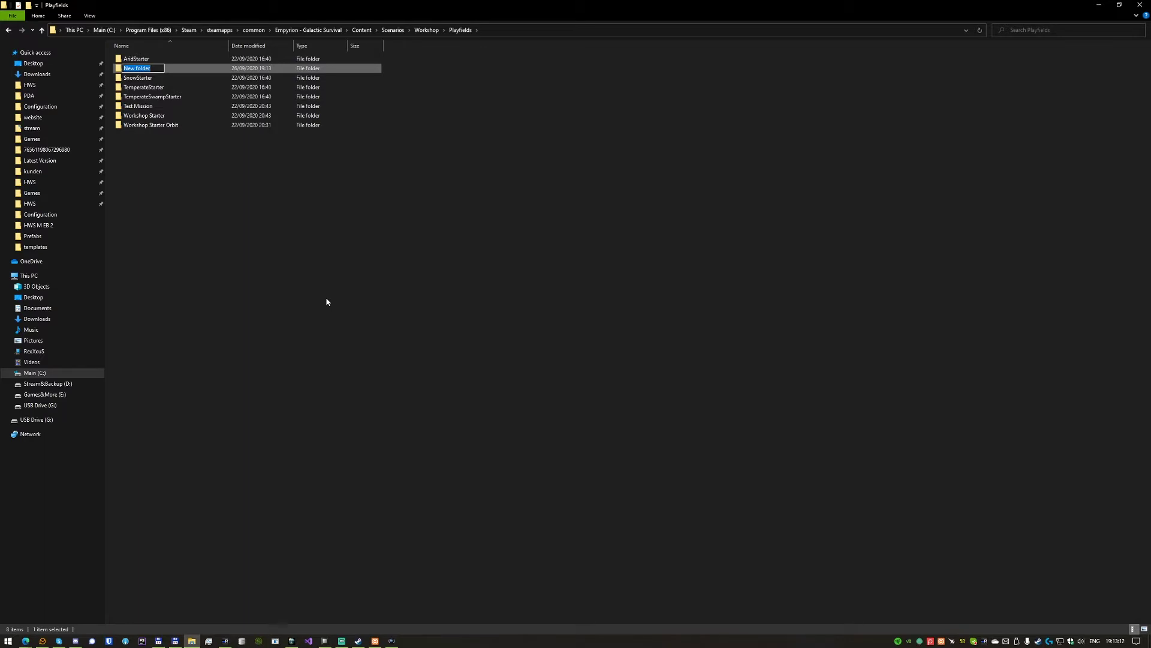
pyautogui.write('Planet')
pyautogui.press('BackSpace')
pyautogui.press('BackSpace')
pyautogui.press('BackSpace')
pyautogui.press('BackSpace')
pyautogui.press('BackSpace')
pyautogui.press('super')
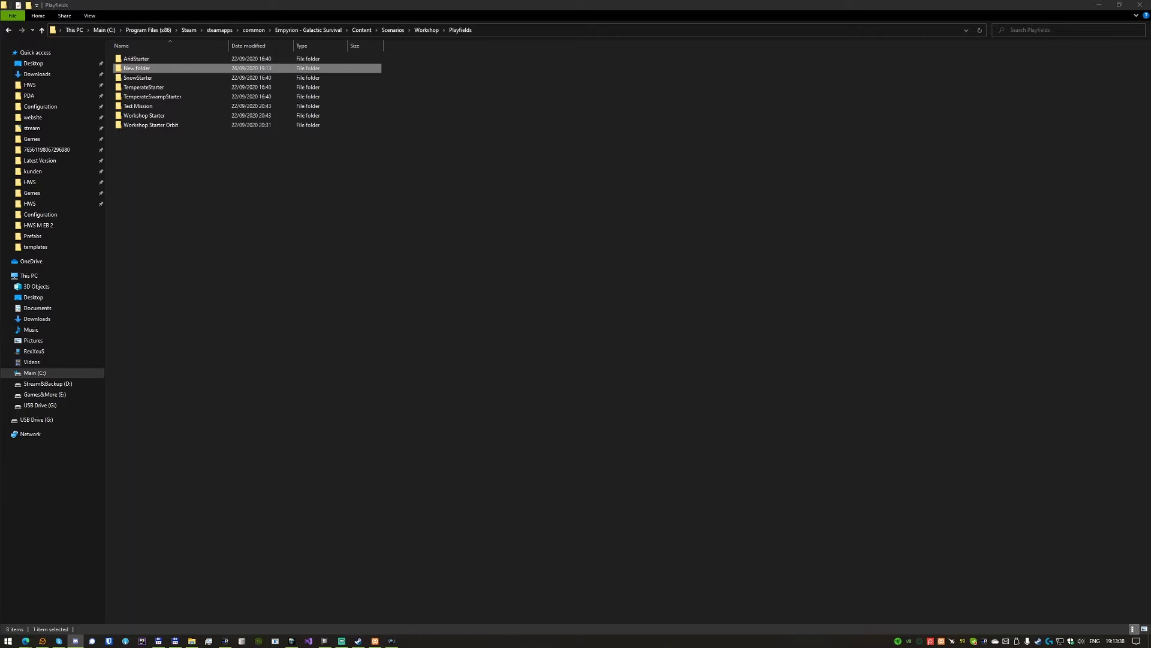
pyautogui.click(325, 201)
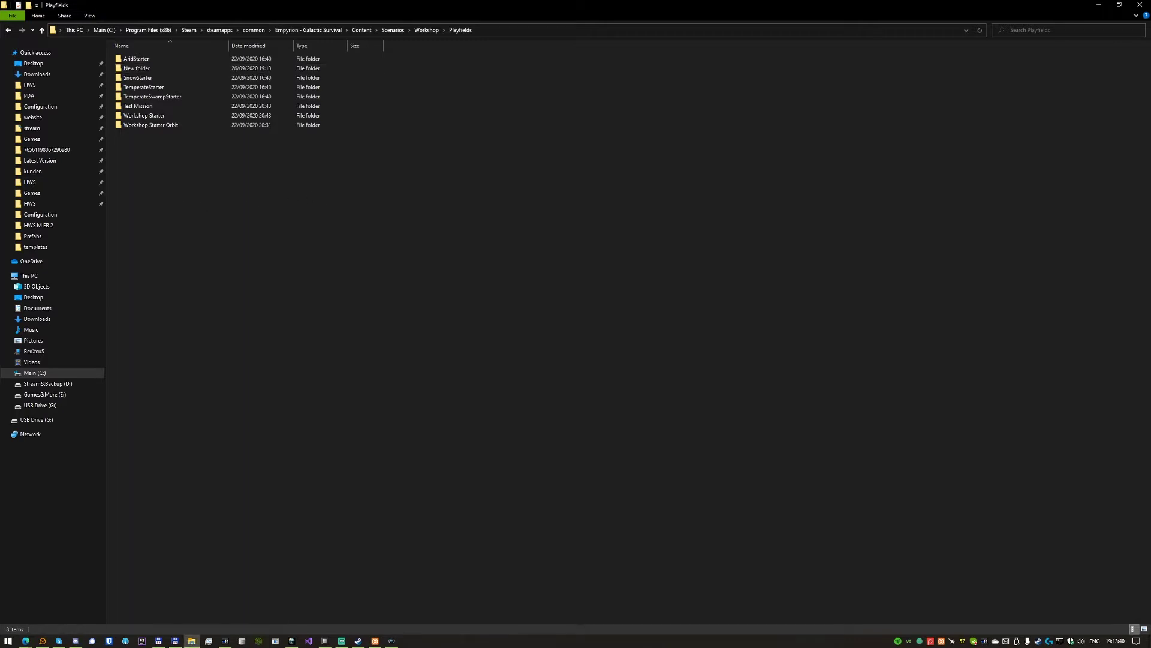
# - Go up to the Scenarios folder and open the Workshop folder to examine its subfolders and files
pyautogui.hotkey('alt', 'Up')
pyautogui.hotkey('alt', 'Up')
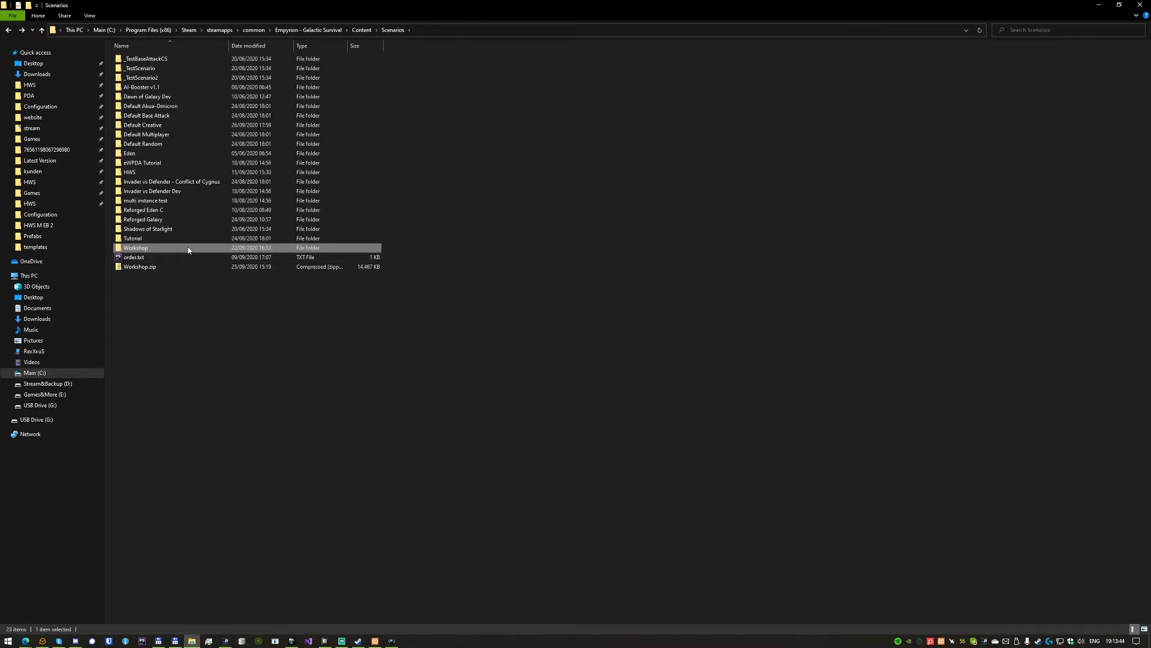
pyautogui.doubleClick(189, 248)
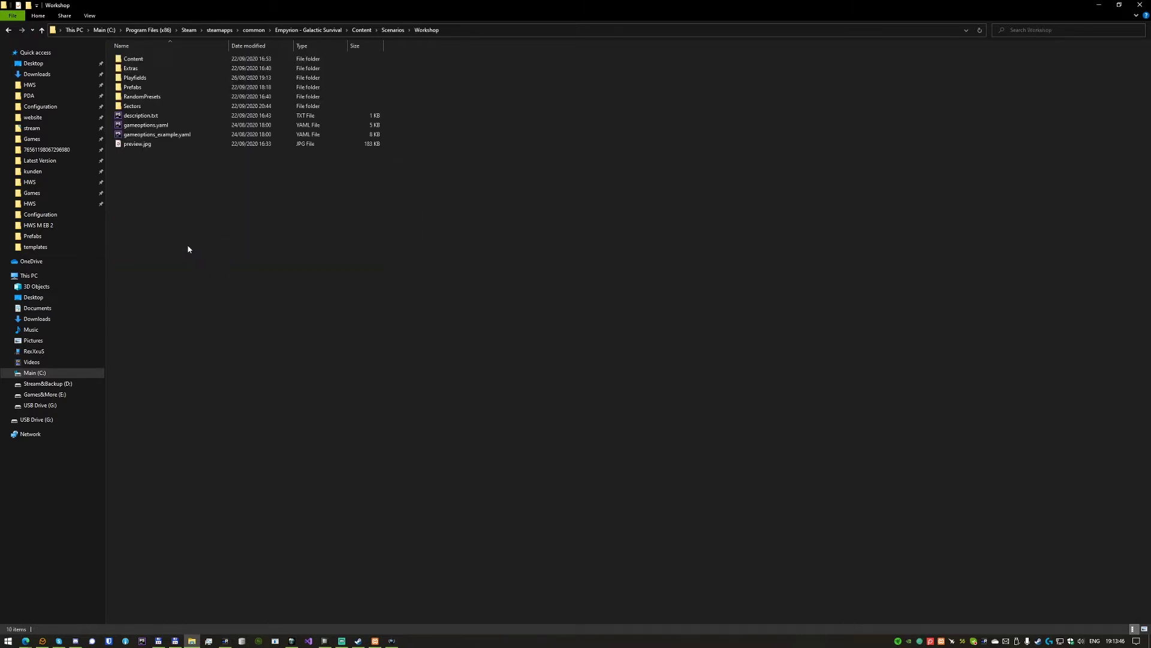
pyautogui.moveTo(262, 282); pyautogui.dragTo(554, 244)
pyautogui.moveTo(337, 255); pyautogui.dragTo(297, 377)
pyautogui.moveTo(314, 191); pyautogui.dragTo(531, 220)
pyautogui.moveTo(584, 285); pyautogui.dragTo(604, 306)
pyautogui.moveTo(536, 345); pyautogui.dragTo(529, 349)
pyautogui.moveTo(412, 368); pyautogui.dragTo(457, 264)
pyautogui.moveTo(395, 319); pyautogui.dragTo(434, 241)
pyautogui.moveTo(501, 170); pyautogui.dragTo(642, 228)
pyautogui.moveTo(709, 296); pyautogui.dragTo(605, 433)
# - Return to the Scenarios folder and go back through Workshop into its Playfields folder
pyautogui.click(391, 30)
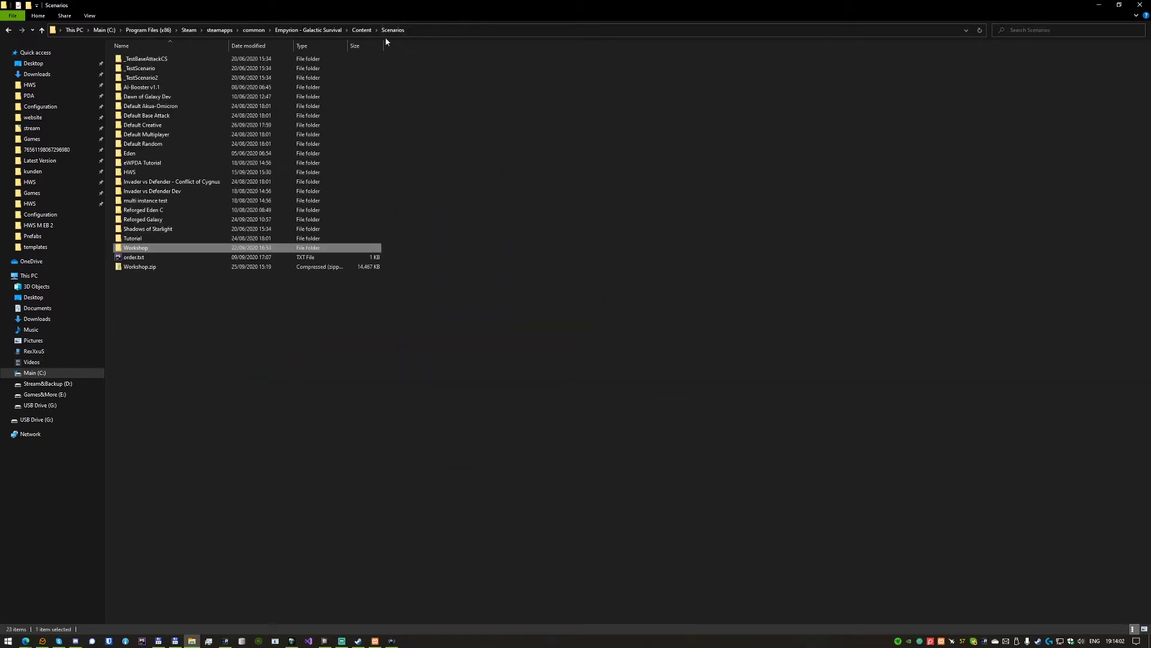
pyautogui.click(274, 344)
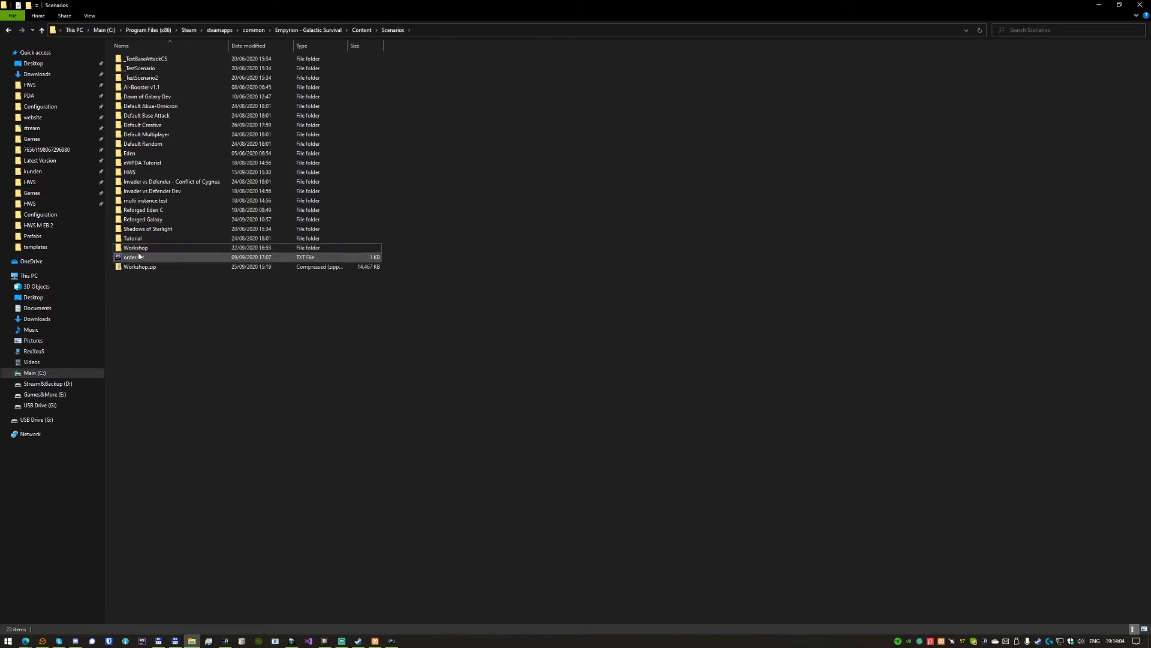
pyautogui.doubleClick(195, 248)
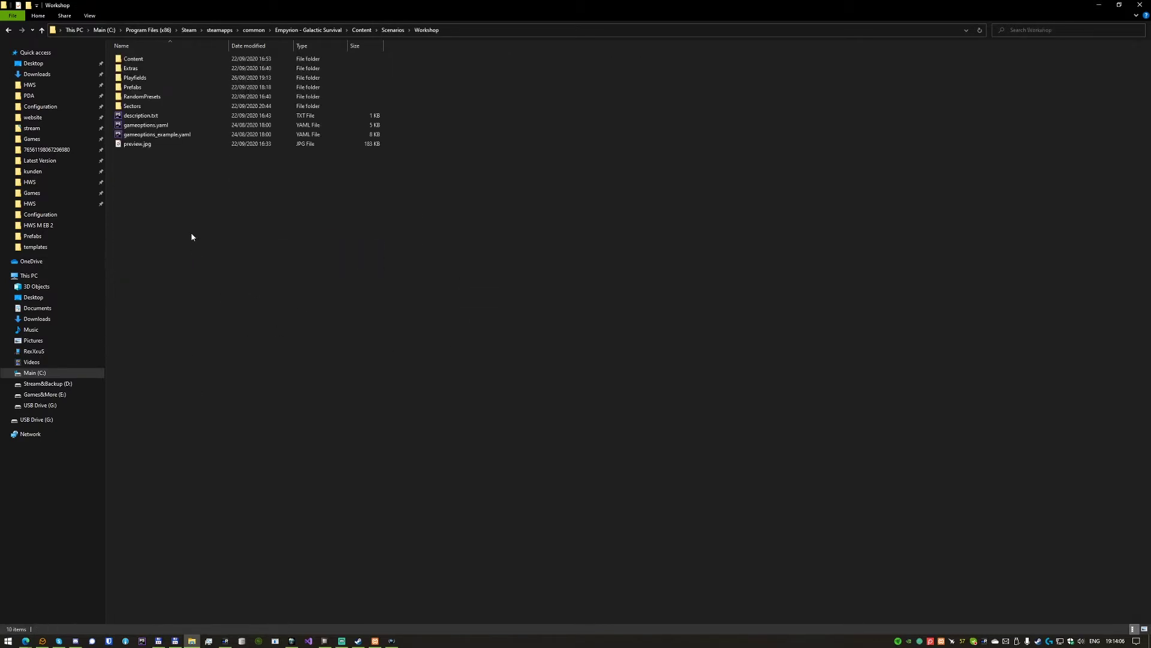
pyautogui.moveTo(150, 178); pyautogui.dragTo(258, 309)
pyautogui.doubleClick(169, 77)
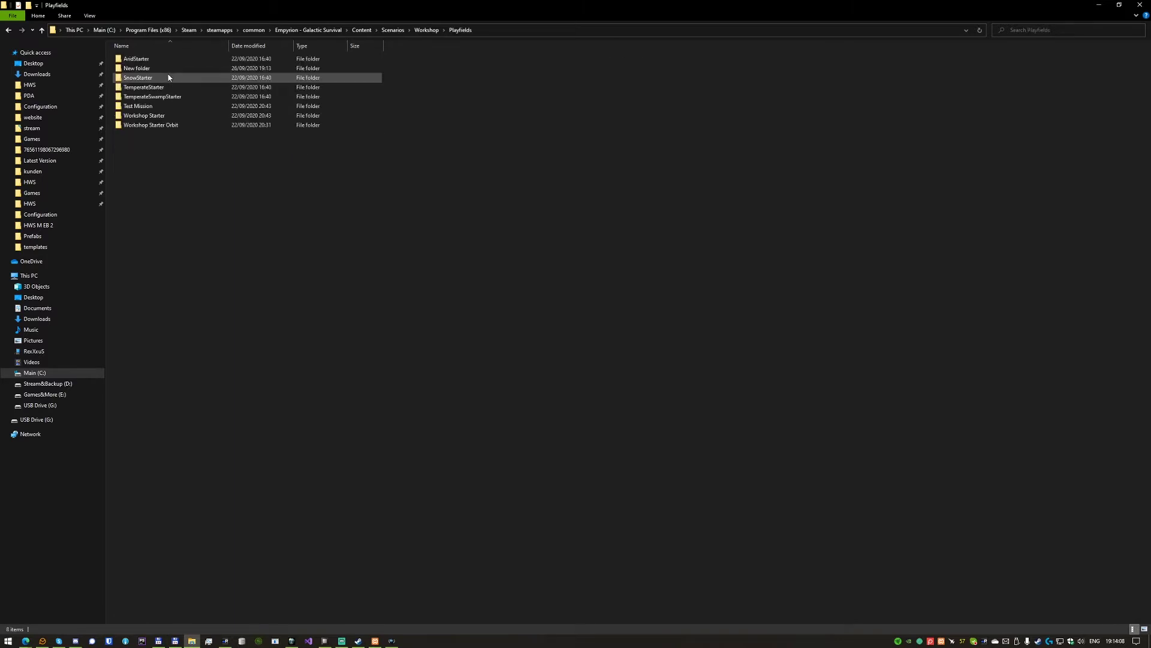
# - Rename the new folder in Playfields as Mission Start
pyautogui.click(160, 68)
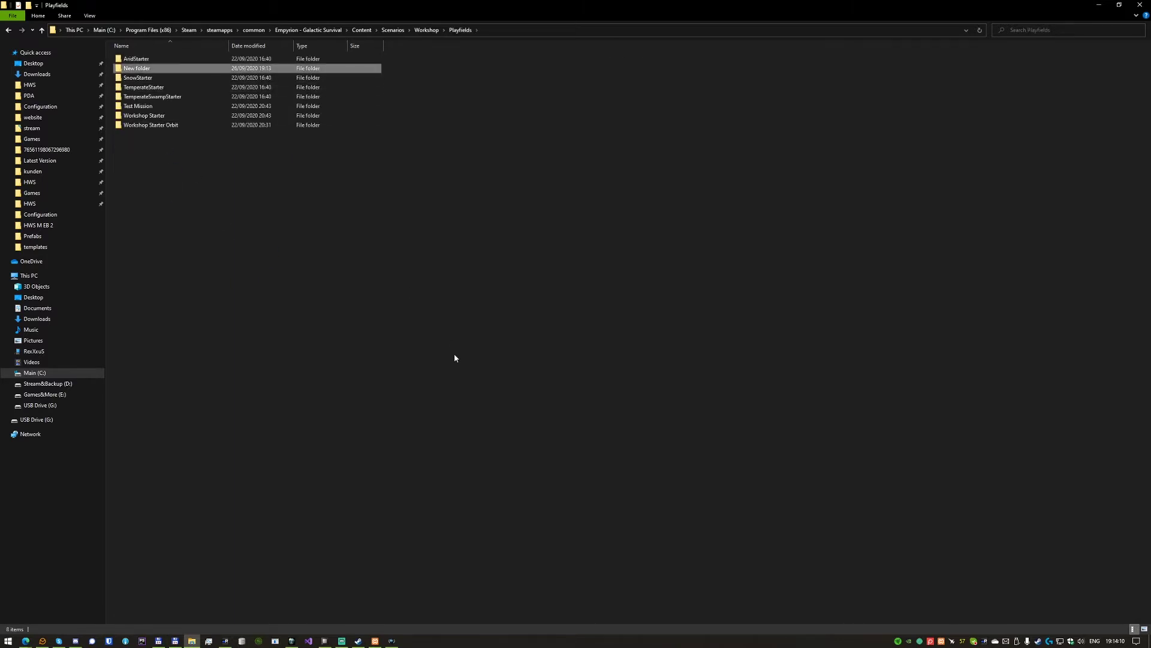
pyautogui.press('F2')
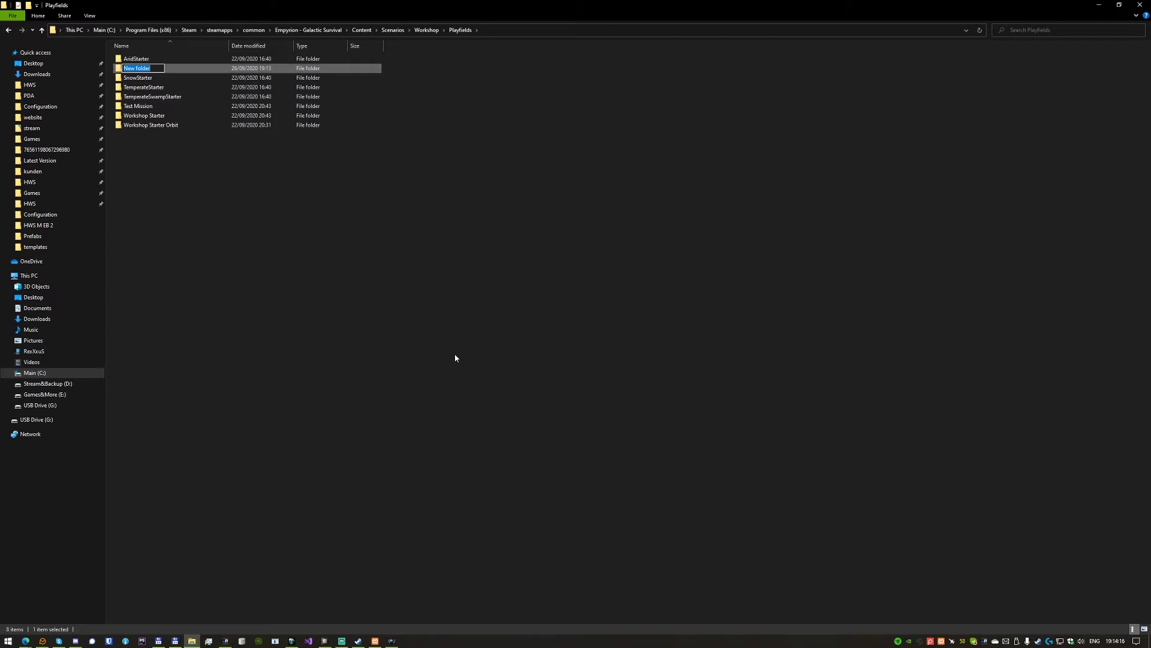
pyautogui.write('S')
pyautogui.press('BackSpace')
pyautogui.write('Mission Start')
pyautogui.press('Return')
pyautogui.click(134, 190)
pyautogui.rightClick(179, 189)
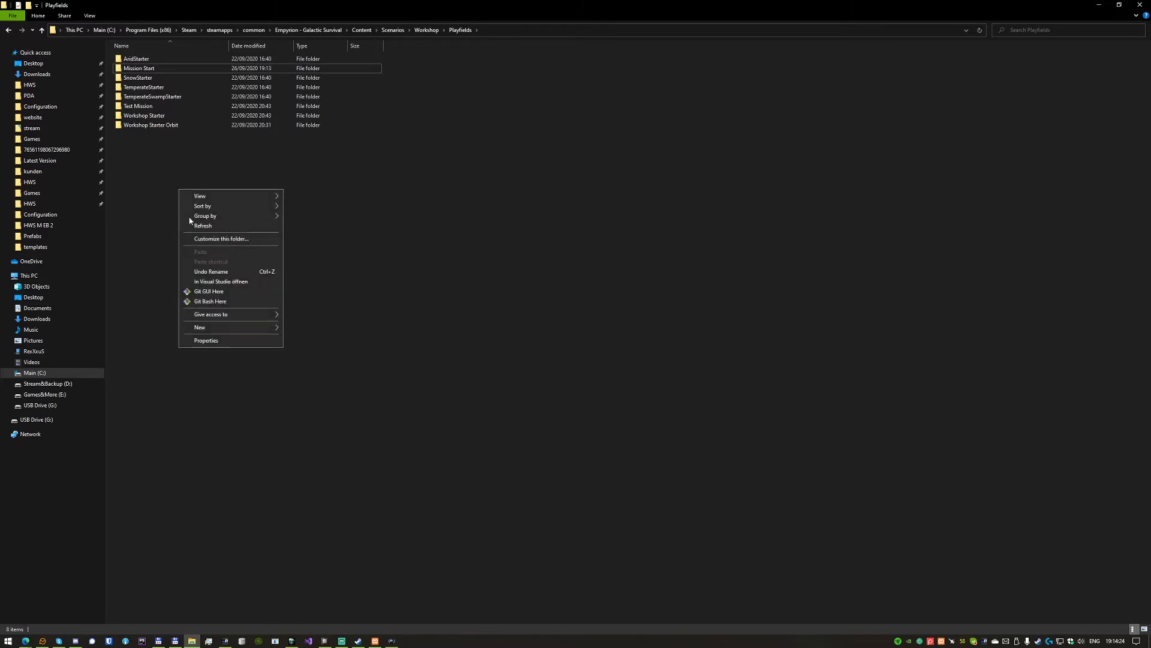
# - Rename the Mission Start folder as Akua
pyautogui.click(147, 68)
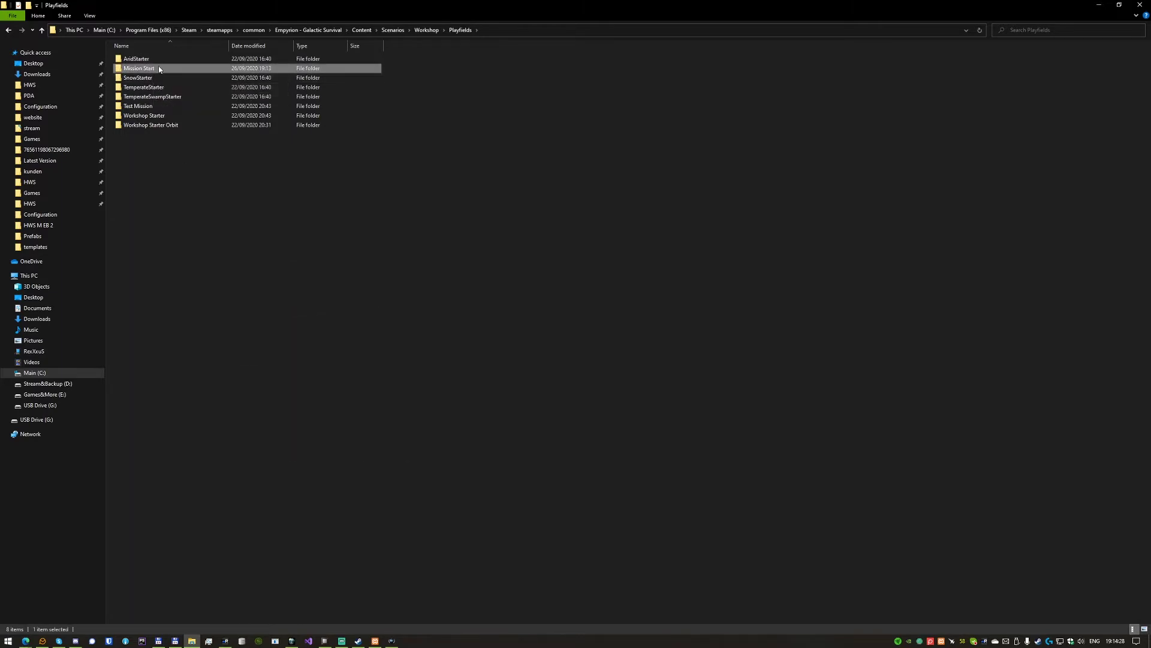
pyautogui.press('F2')
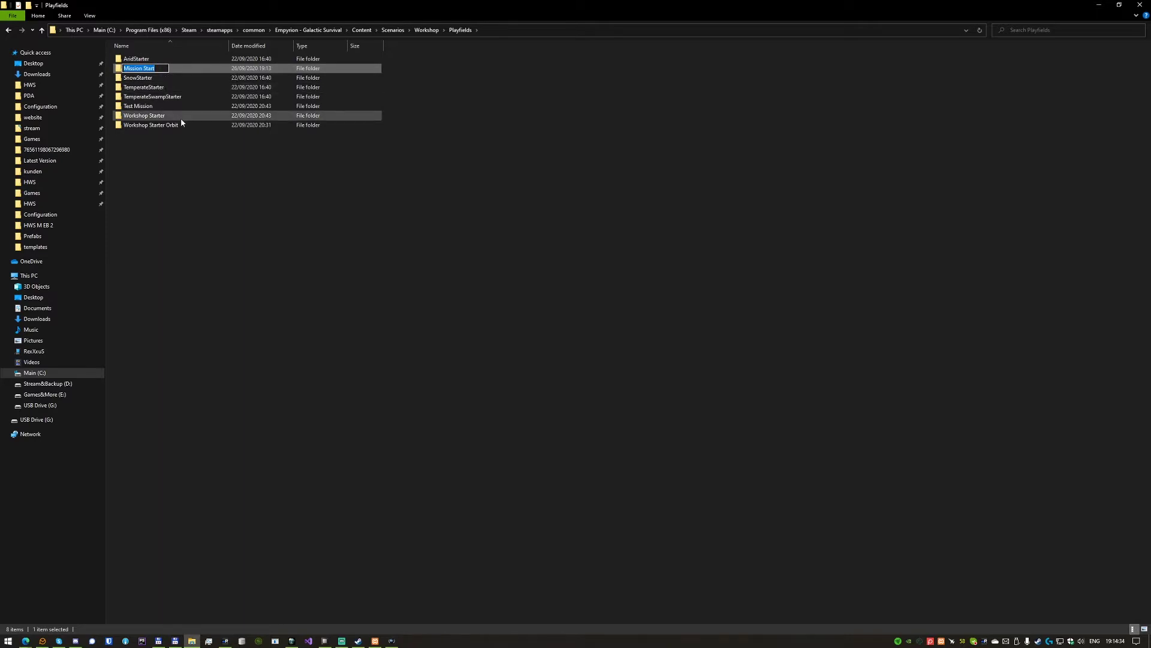
pyautogui.write('Akua')
pyautogui.press('Return')
# - Create another folder in Playfields and name it Mission Impossible
pyautogui.rightClick(190, 188)
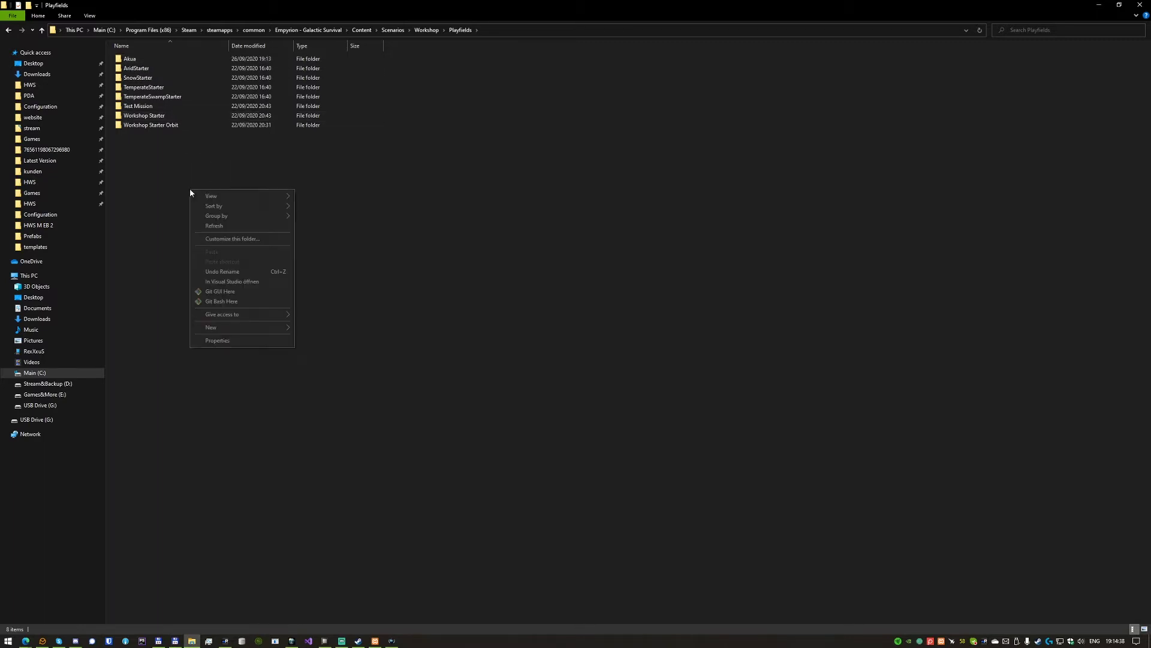
pyautogui.click(130, 200)
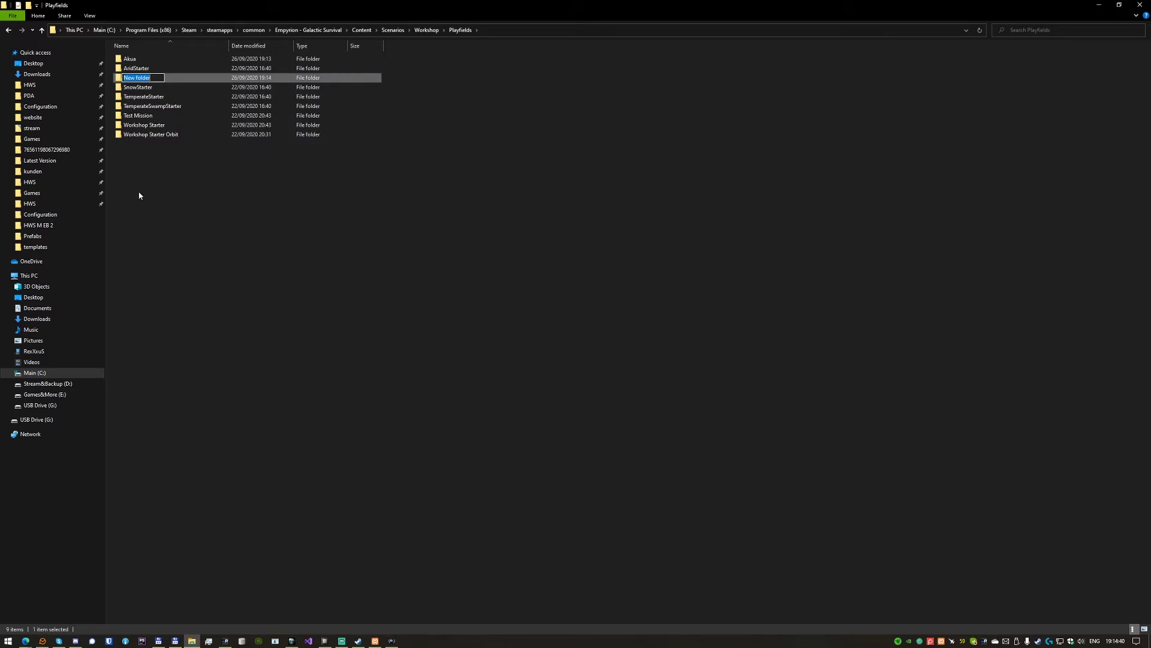
pyautogui.write('Mission Impossible')
pyautogui.press('Return')
# - Look inside the Mission Impossible folder and examine the playfield files and terrain.ecf in the TemperateStarter folder
pyautogui.click(160, 61)
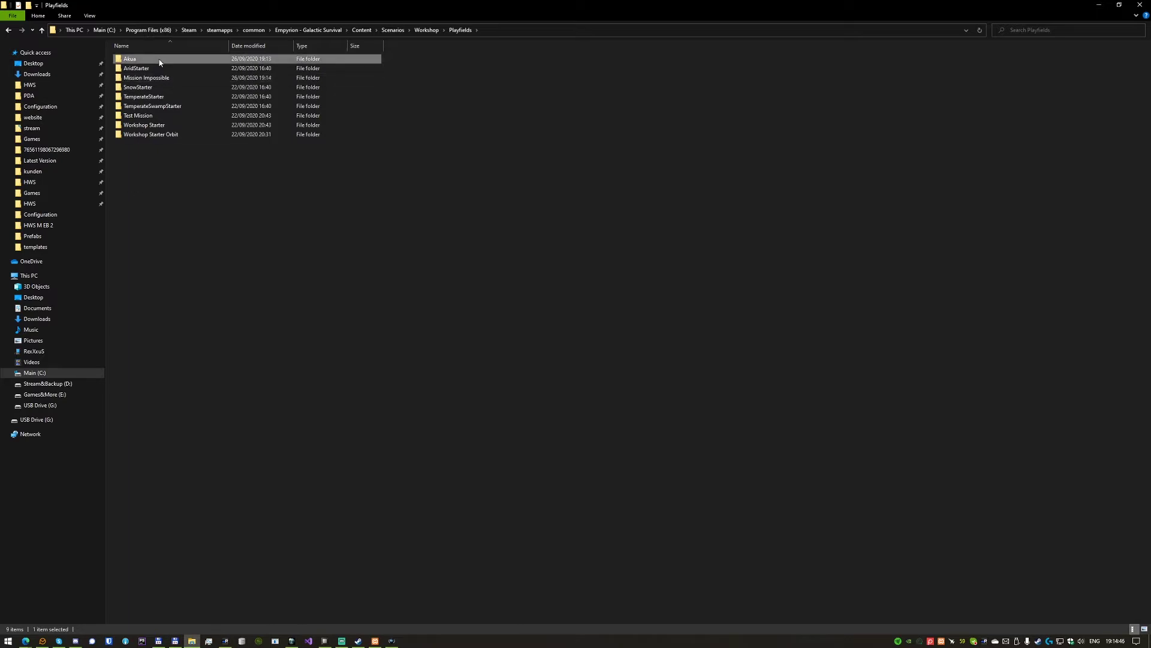
pyautogui.doubleClick(164, 77)
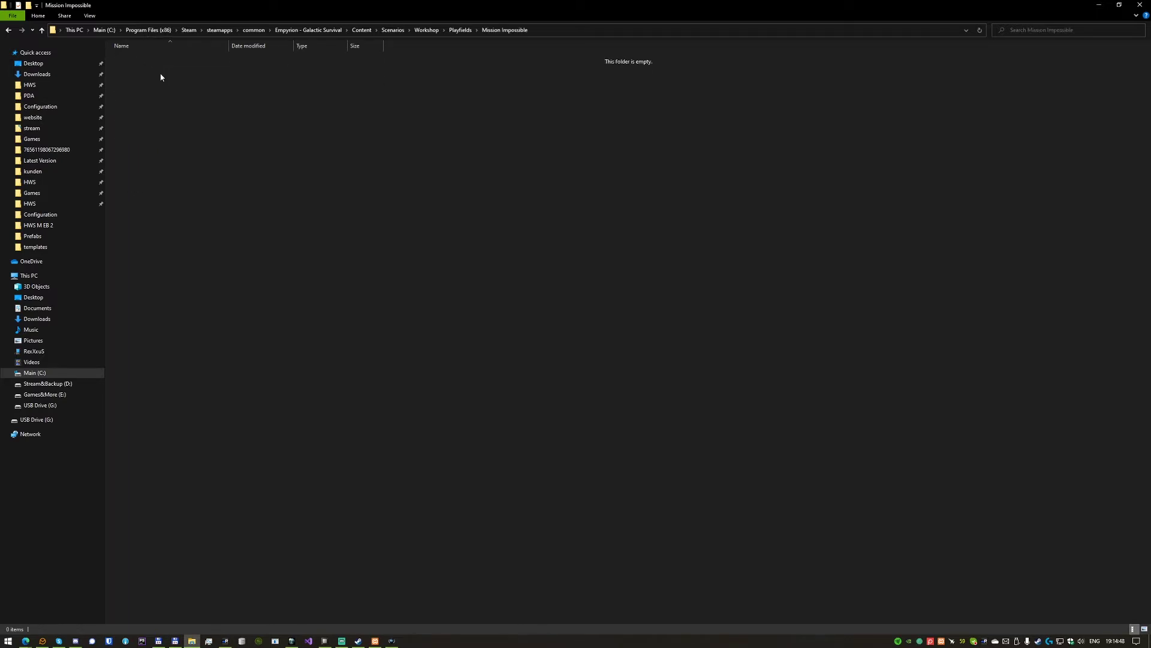
pyautogui.hotkey('alt', 'Left')
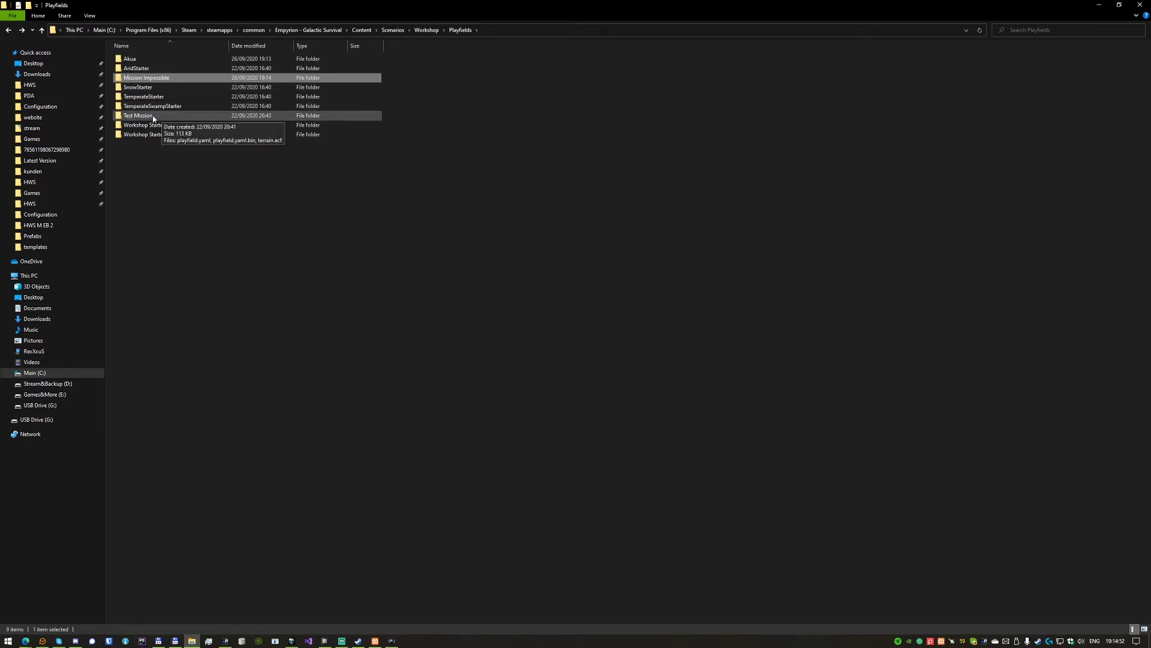
pyautogui.doubleClick(153, 97)
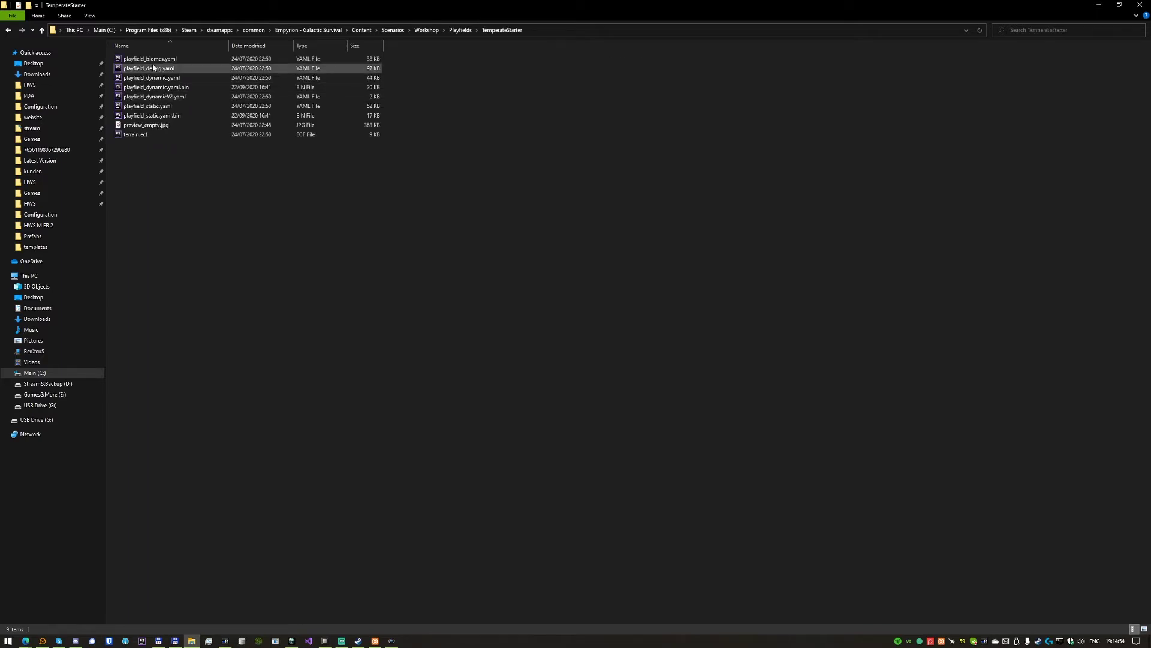
pyautogui.click(154, 135)
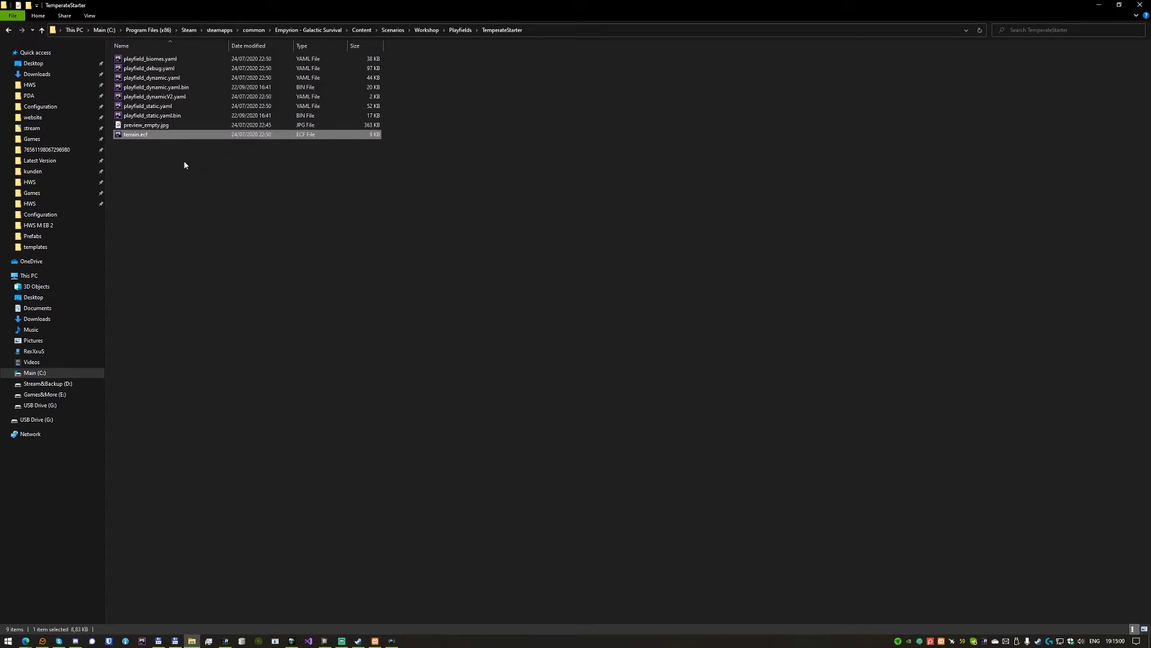
pyautogui.press('BackSpace')
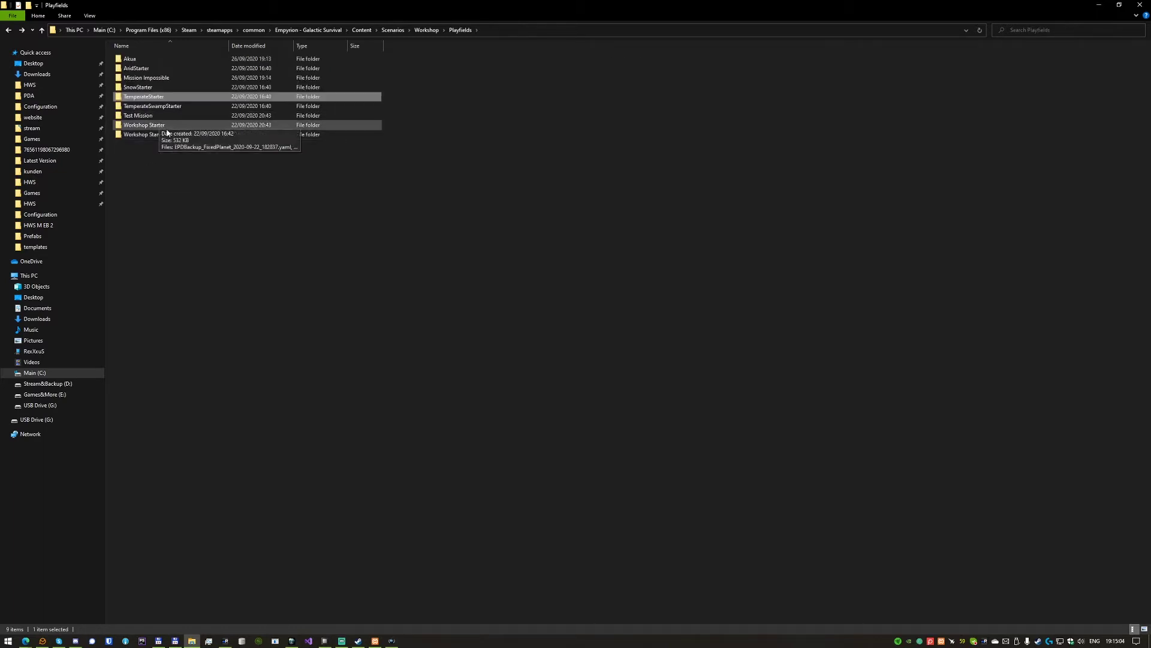
# - Copy playfield.yaml and terrain.ecf from the Workshop Starter folder into the Akua and Mission Impossible folders
pyautogui.doubleClick(168, 124)
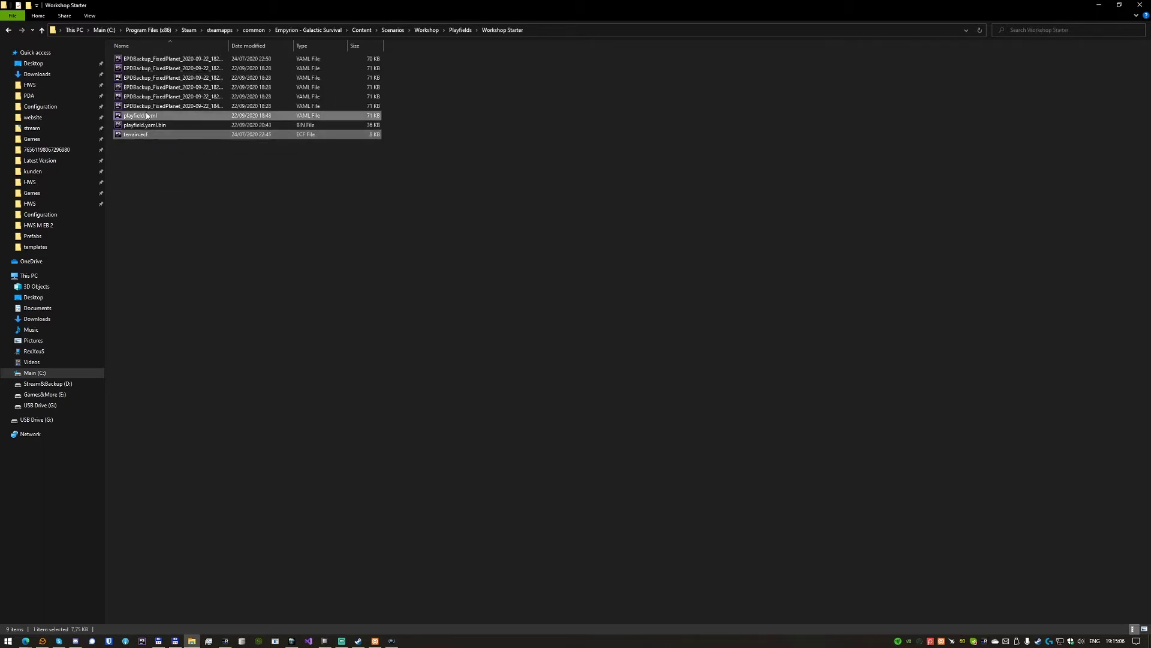
pyautogui.press('BackSpace')
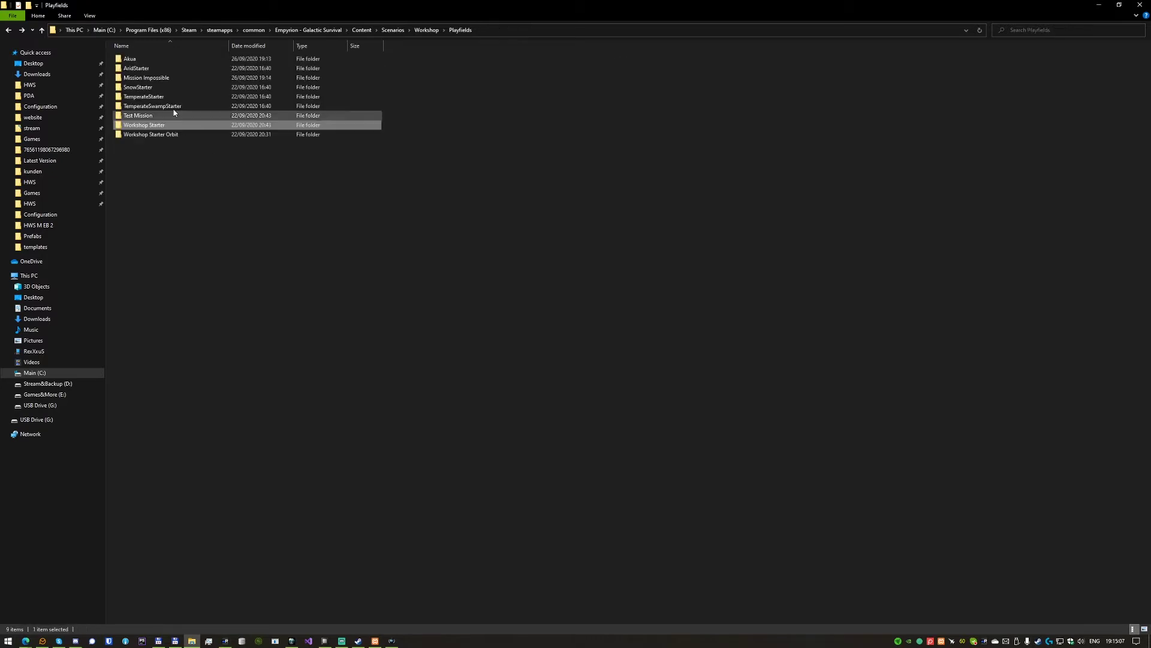
pyautogui.doubleClick(152, 60)
pyautogui.press('BackSpace')
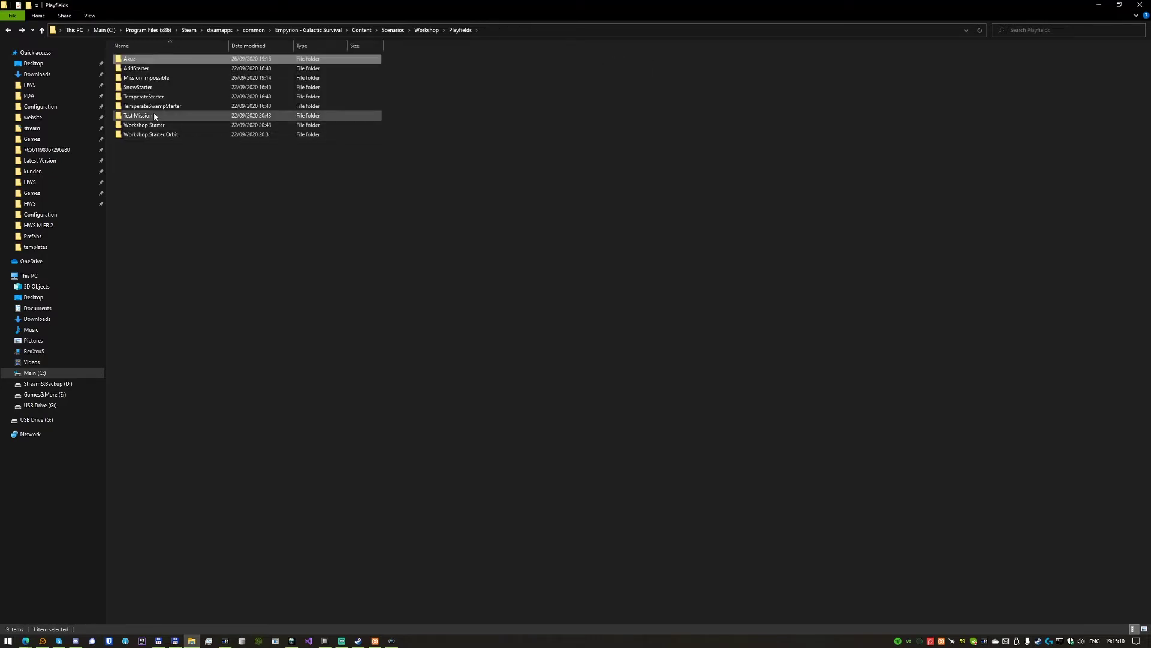
pyautogui.doubleClick(164, 81)
pyautogui.hotkey('ctrl', 'v')
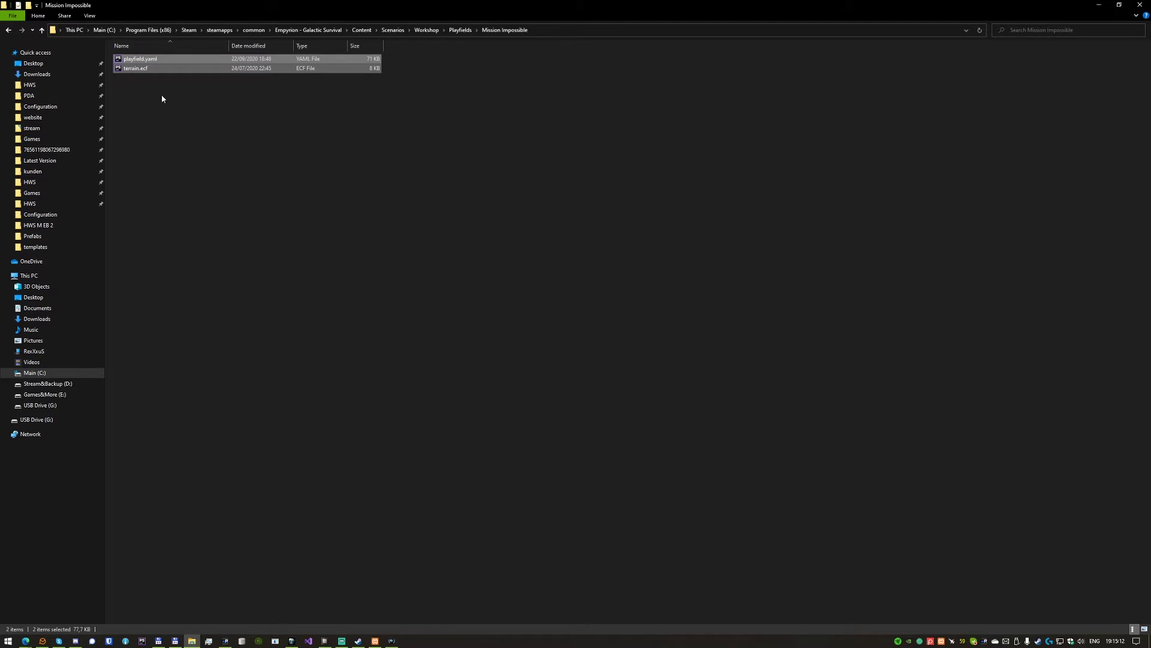
# - Examine terrain.ecf and playfield.yaml in Mission Impossible, and return to Playfields to look over its folders
pyautogui.click(148, 69)
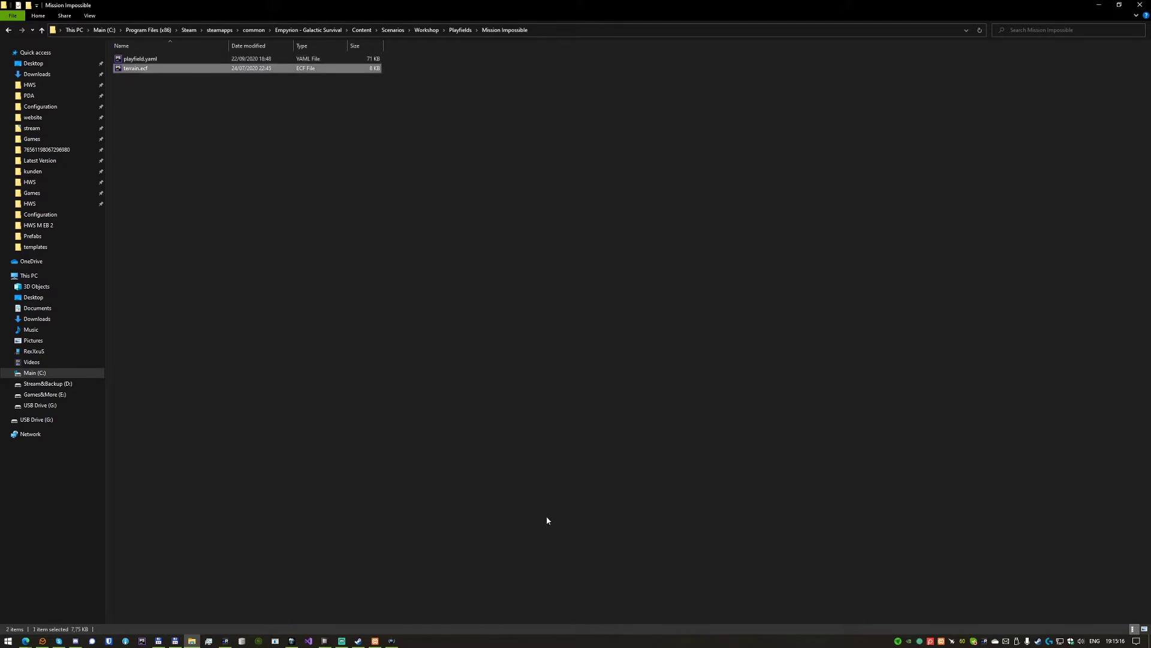
pyautogui.click(260, 232)
pyautogui.click(171, 59)
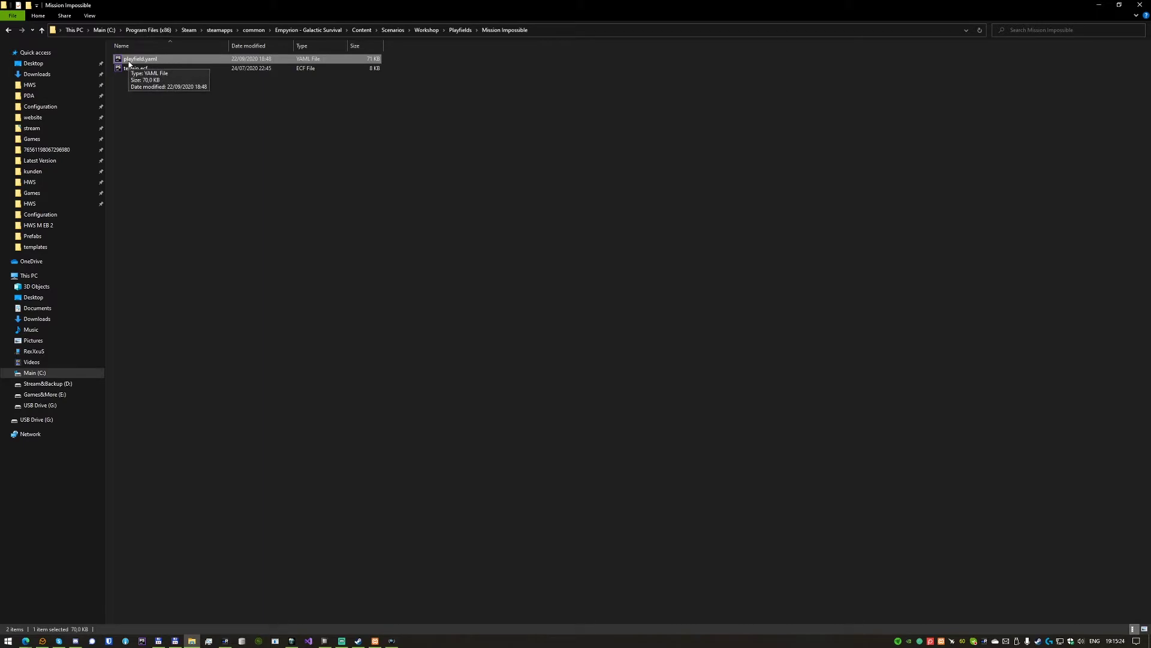
pyautogui.press('BackSpace')
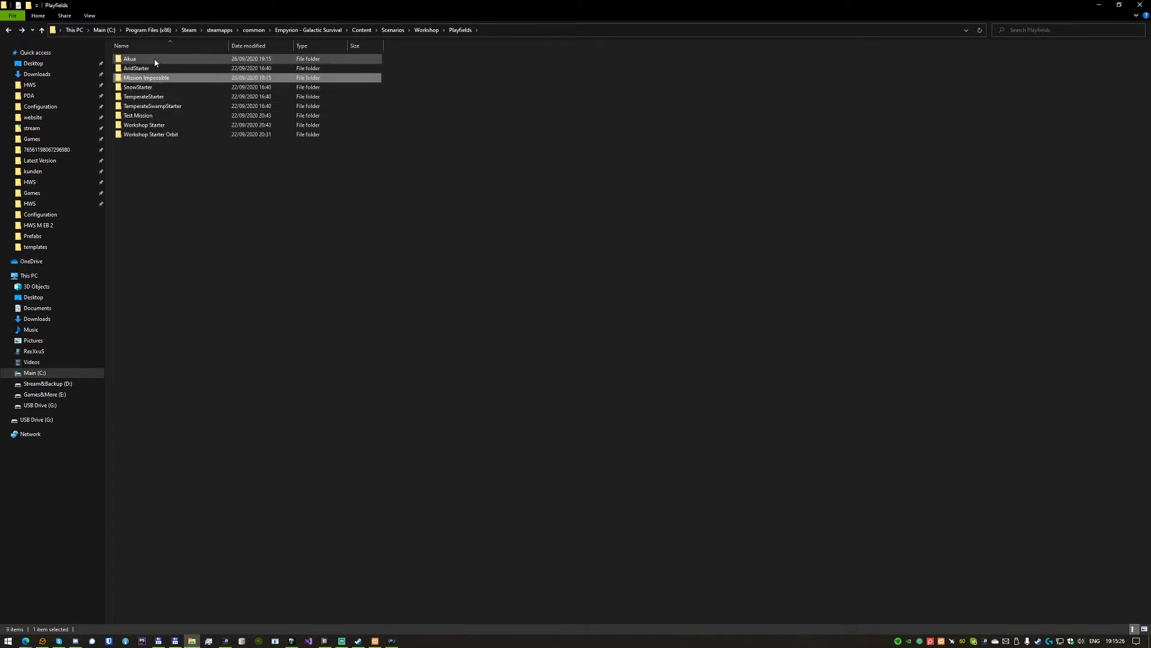
pyautogui.click(157, 58)
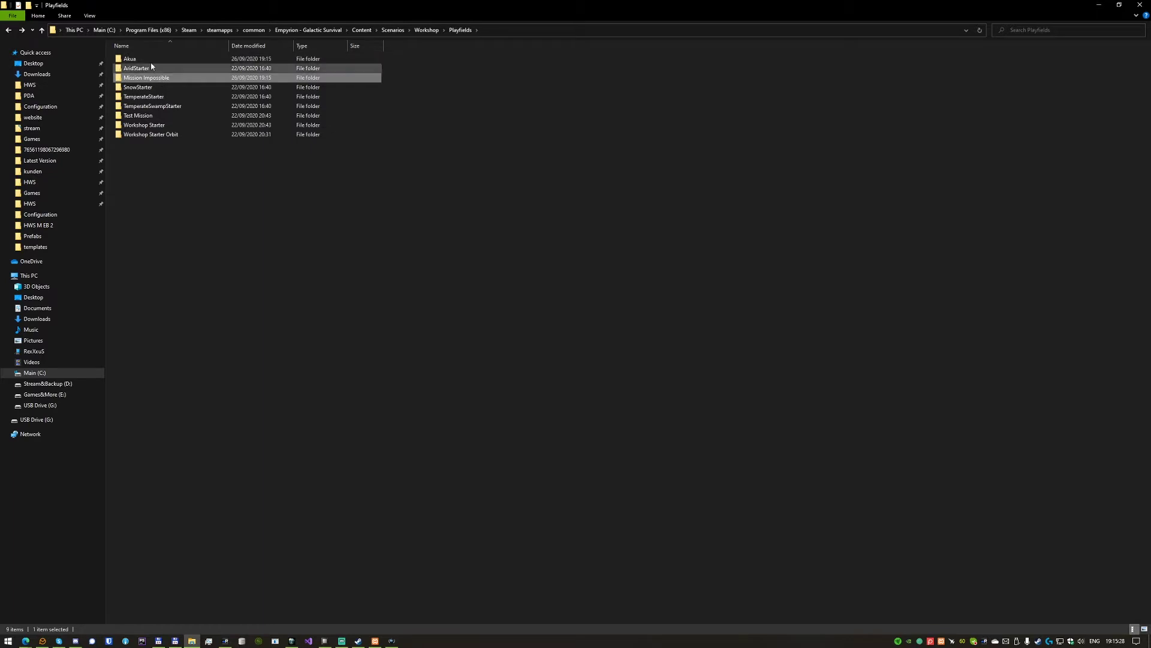
pyautogui.click(173, 80)
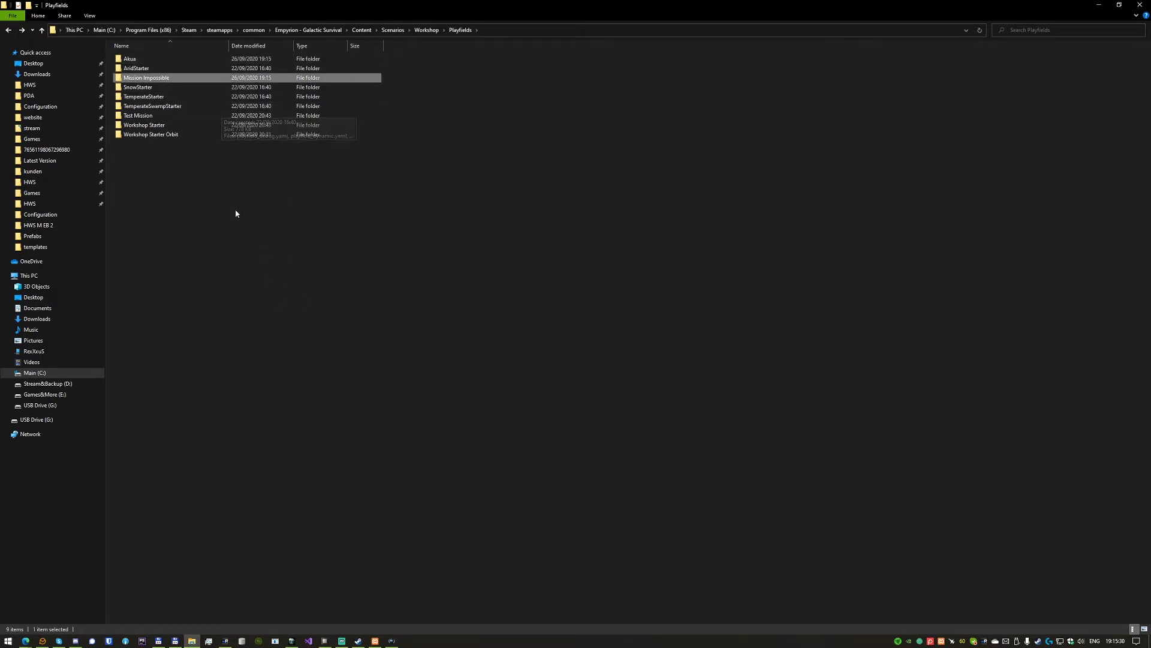
pyautogui.moveTo(346, 273); pyautogui.dragTo(368, 52)
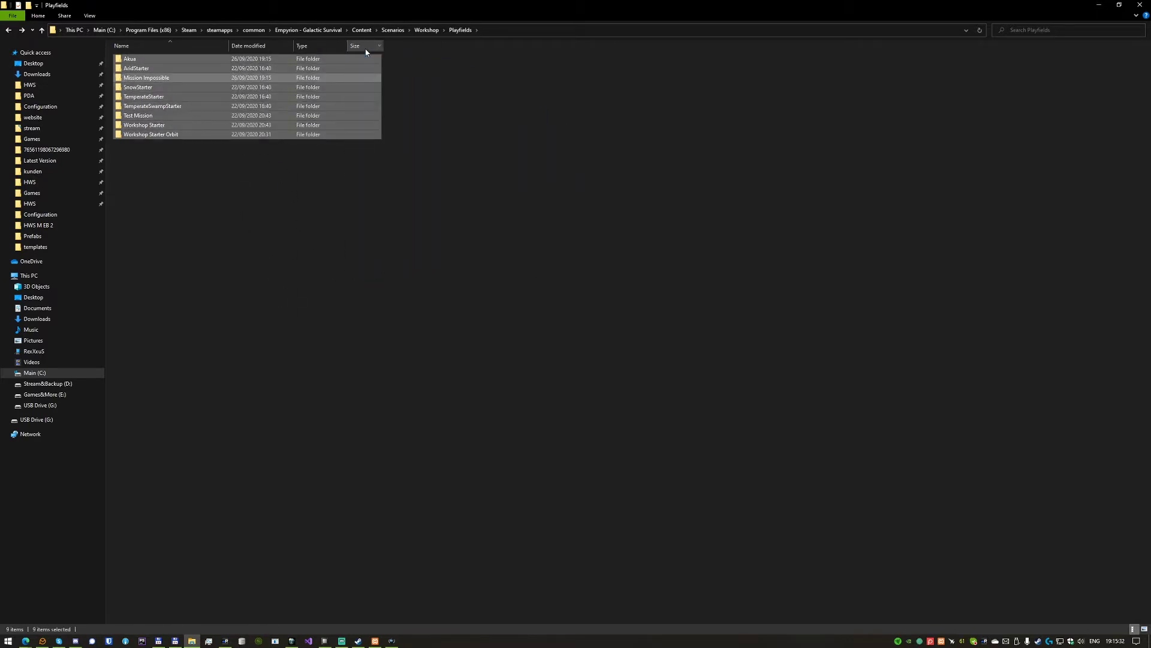
pyautogui.click(343, 197)
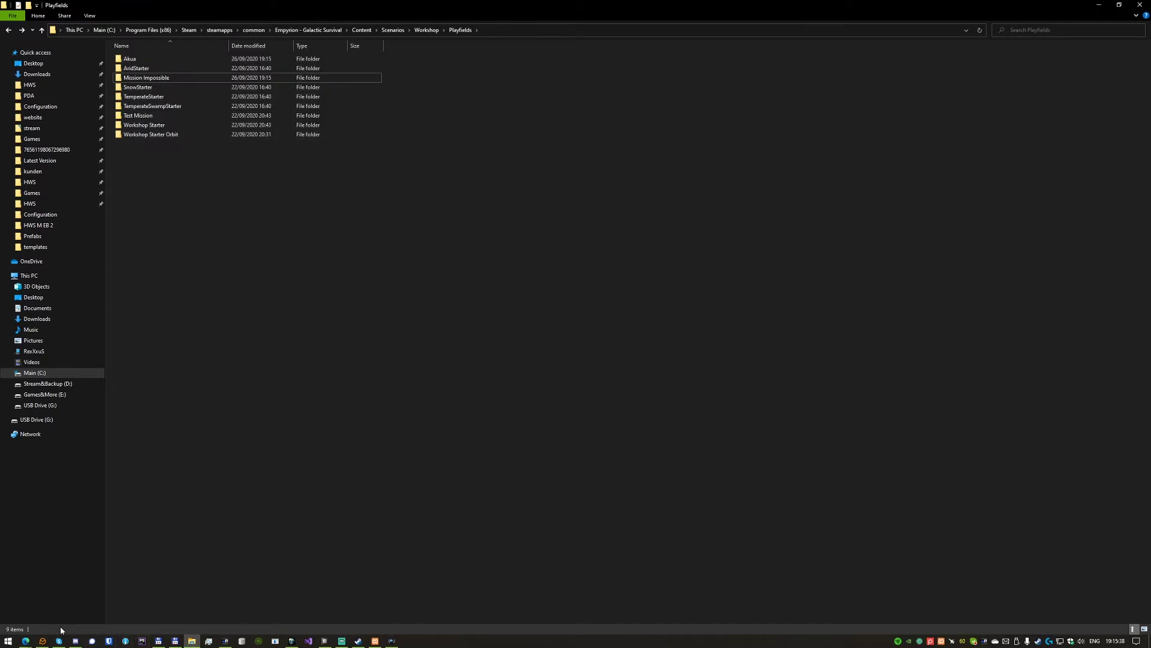
# - Go to the Workshop scenario's Sectors folder and select Sectors.yaml
pyautogui.moveTo(26, 640)
pyautogui.hotkey('alt', 'Up')
pyautogui.doubleClick(151, 105)
pyautogui.click(154, 58)
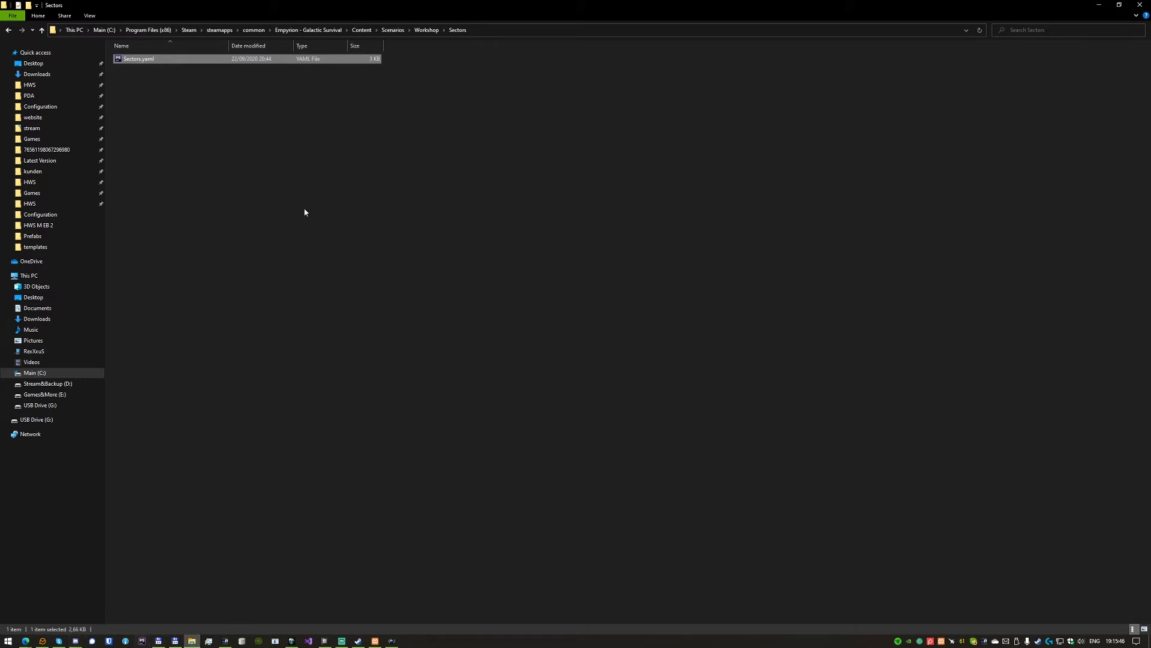
# - Switch to the Edge browser, load localhost/ewssc/ewssc.html in a new tab and open the eWSSC Editor
pyautogui.click(25, 640)
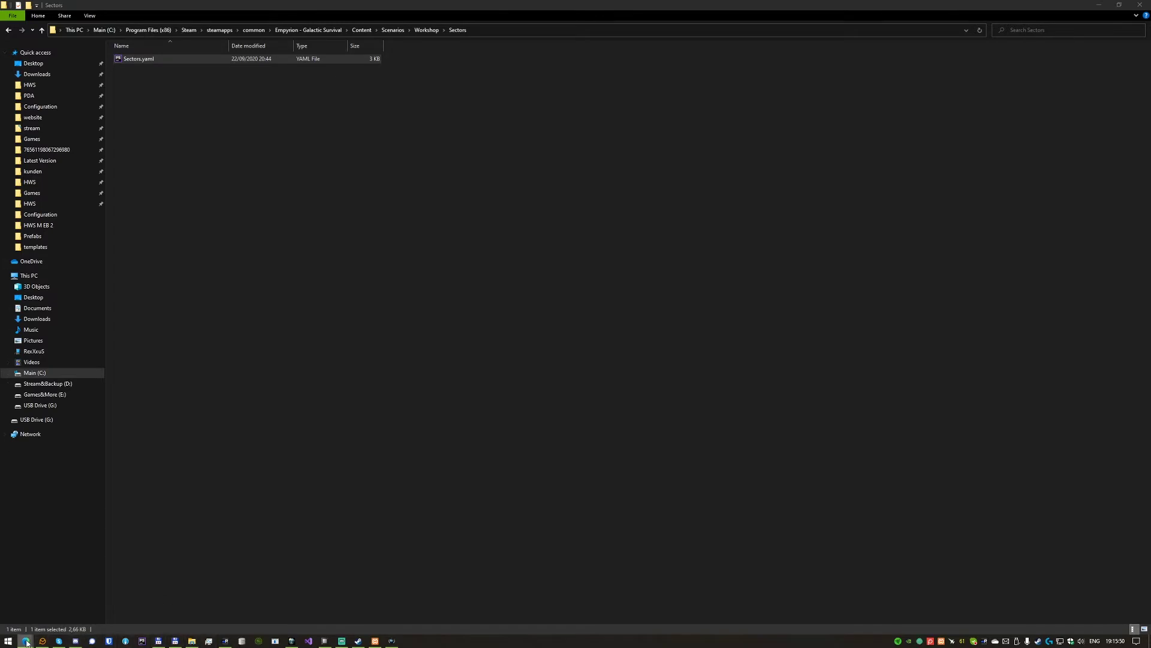
pyautogui.moveTo(25, 641)
pyautogui.click(150, 605)
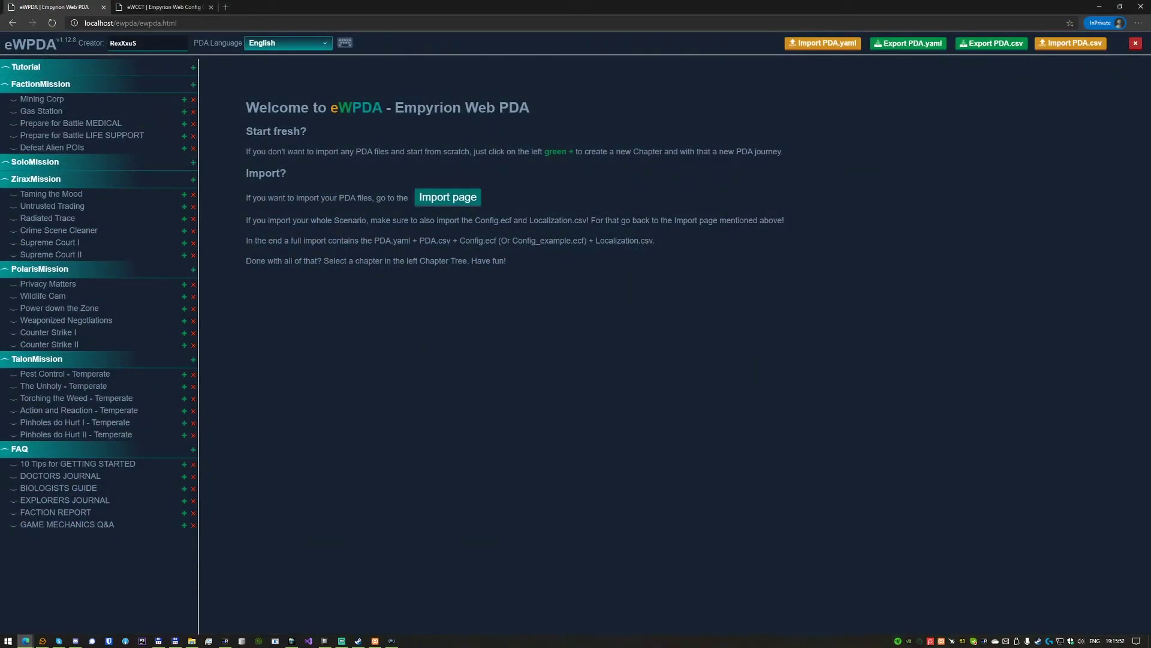
pyautogui.click(227, 7)
pyautogui.write('ewssc')
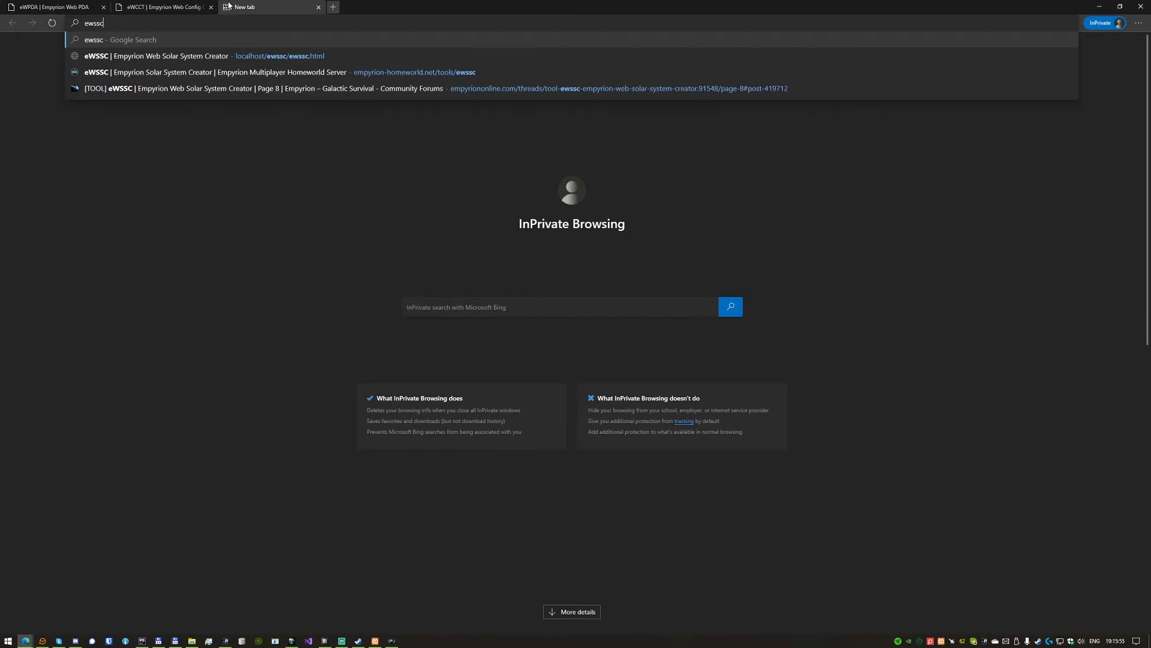
pyautogui.press('Down')
pyautogui.press('Return')
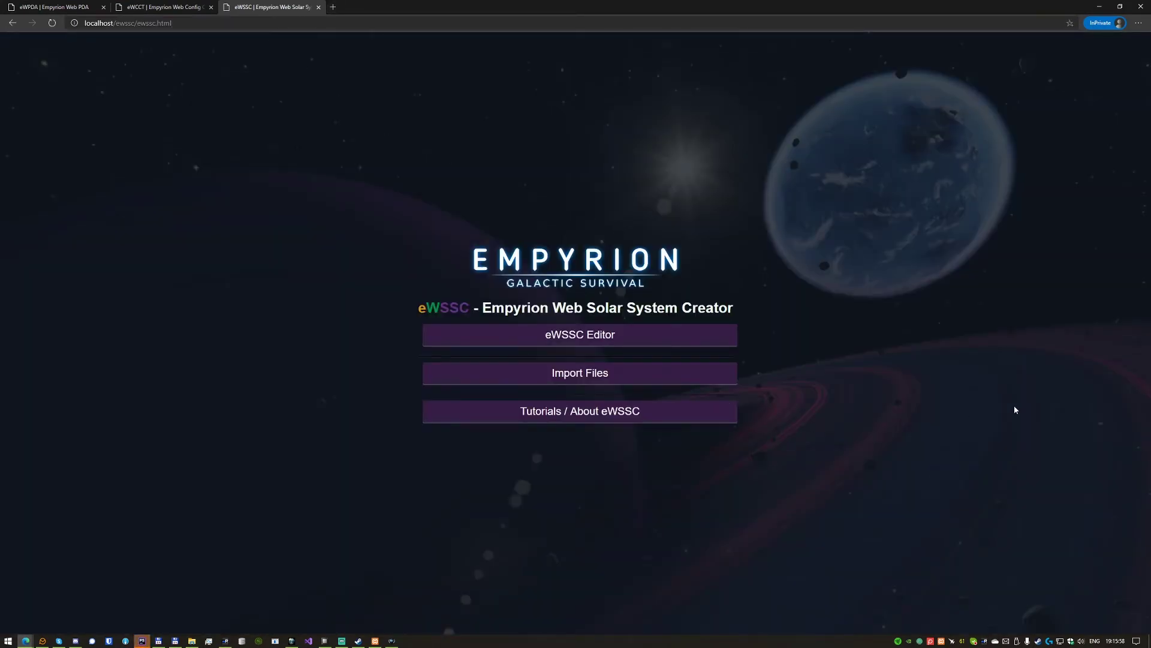
pyautogui.click(564, 334)
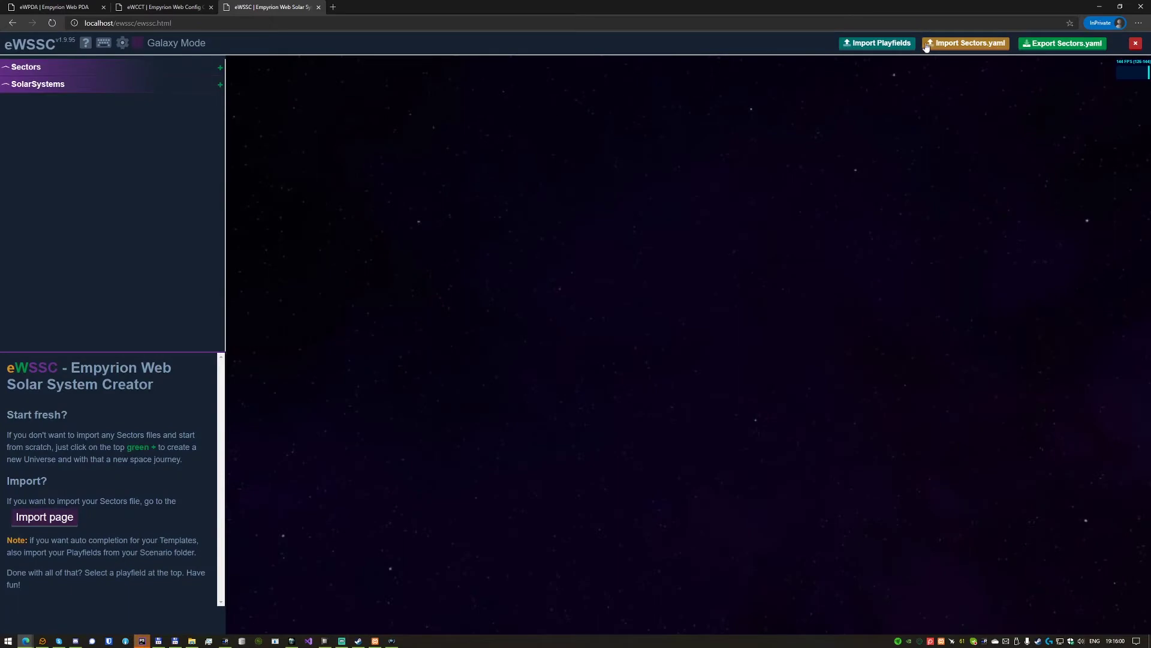
# - Import Sectors.yaml from the Sectors folder of the Workshop scenario
pyautogui.click(966, 43)
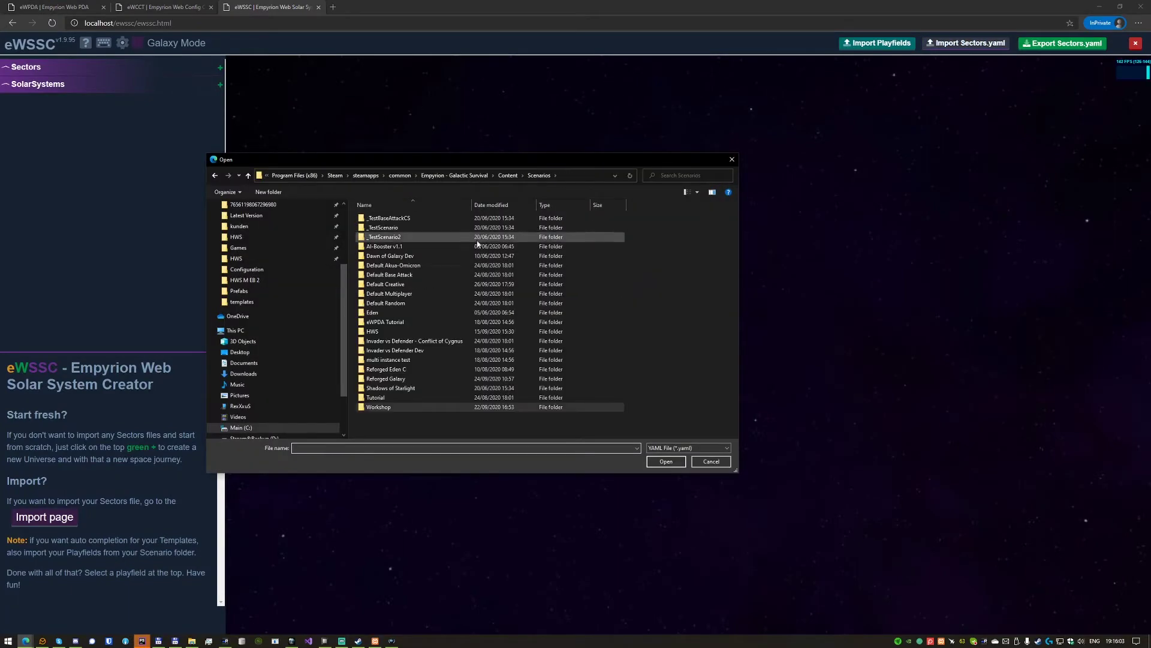
pyautogui.doubleClick(378, 406)
pyautogui.doubleClick(378, 265)
pyautogui.doubleClick(390, 218)
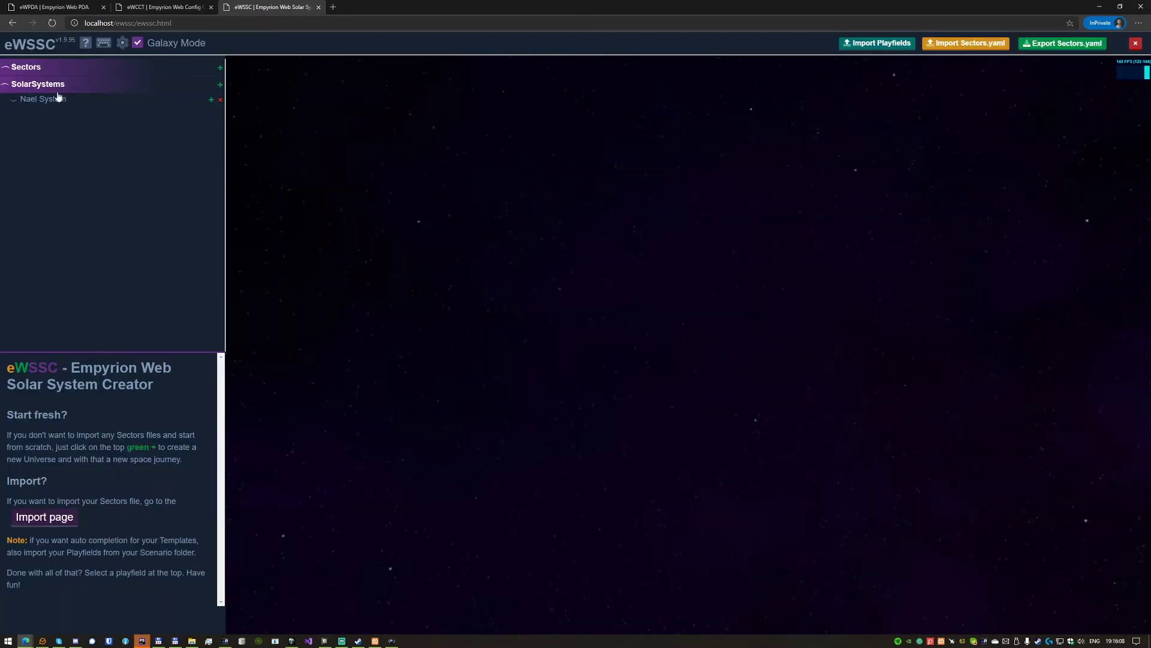
# - Examine the Nael System in the galaxy view and expand it to list its warp targets and planet
pyautogui.click(72, 105)
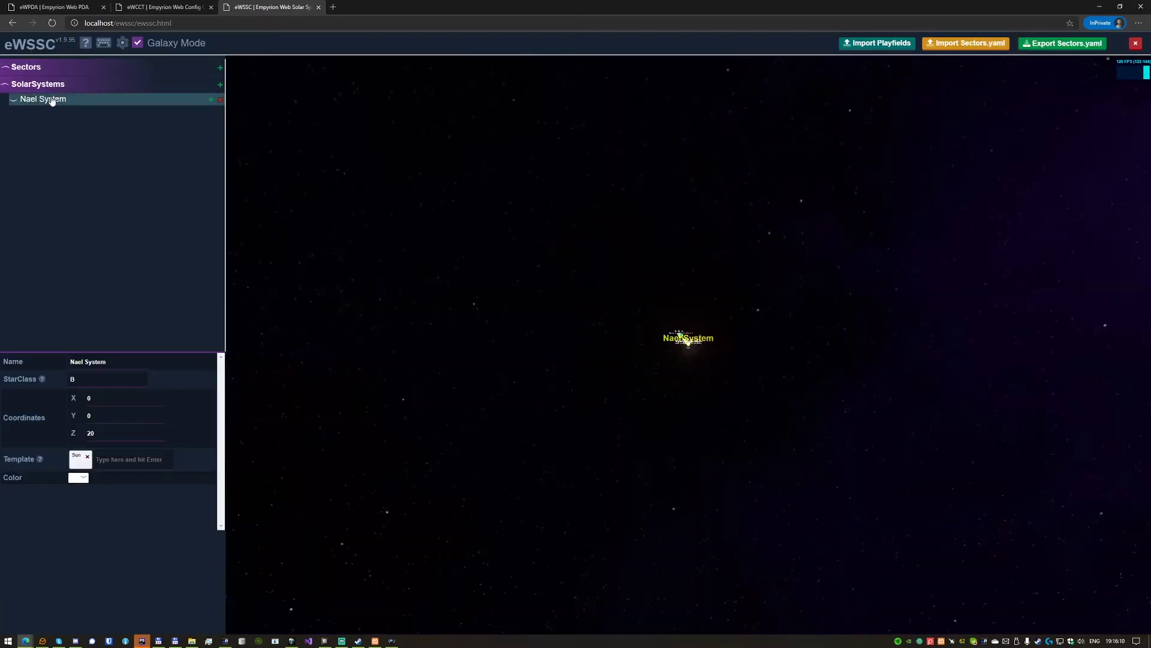
pyautogui.scroll(8, 701, 294)
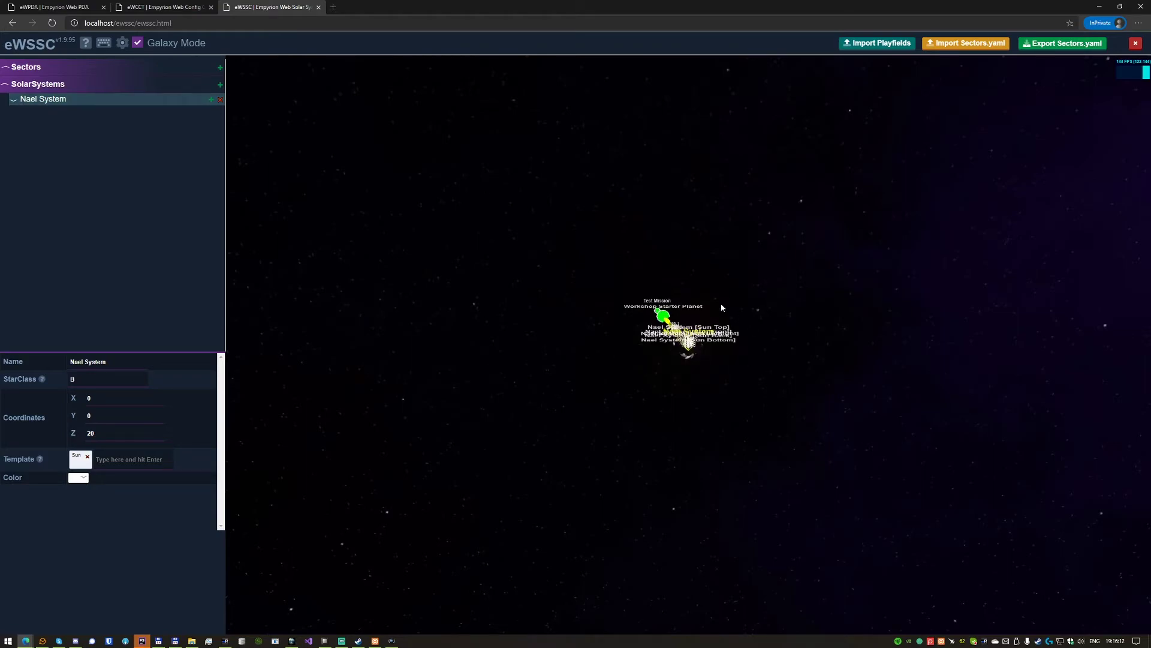
pyautogui.moveTo(588, 376); pyautogui.dragTo(657, 385)
pyautogui.scroll(5, 656, 387)
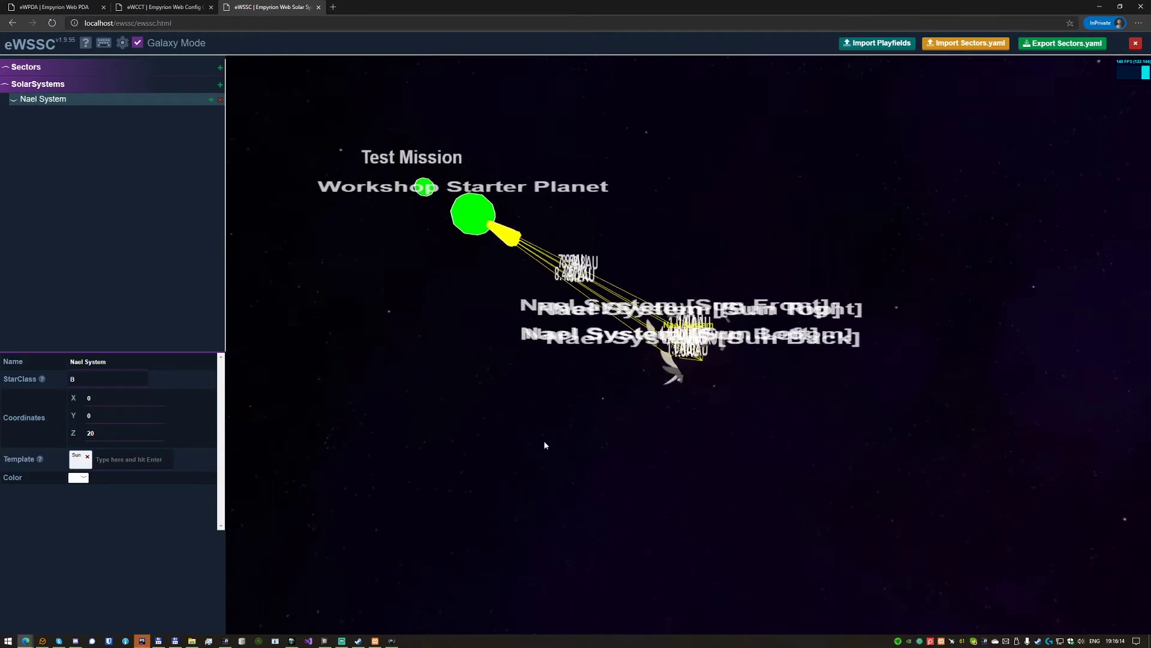
pyautogui.moveTo(545, 444); pyautogui.dragTo(418, 295)
pyautogui.scroll(-6, 468, 486)
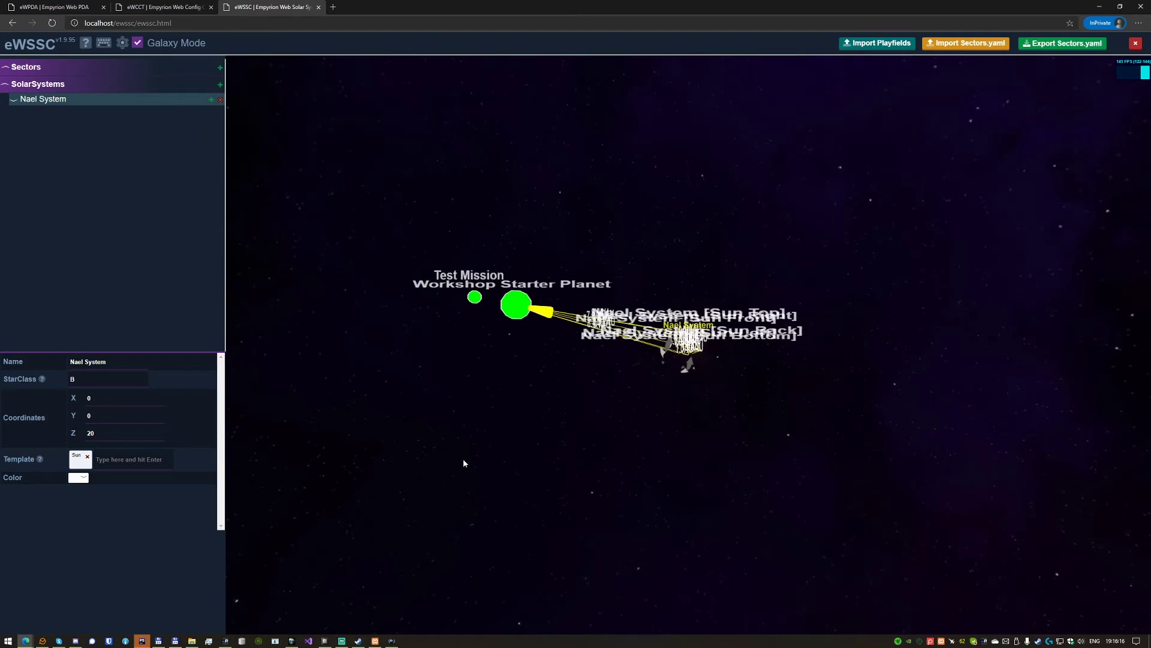
pyautogui.click(13, 100)
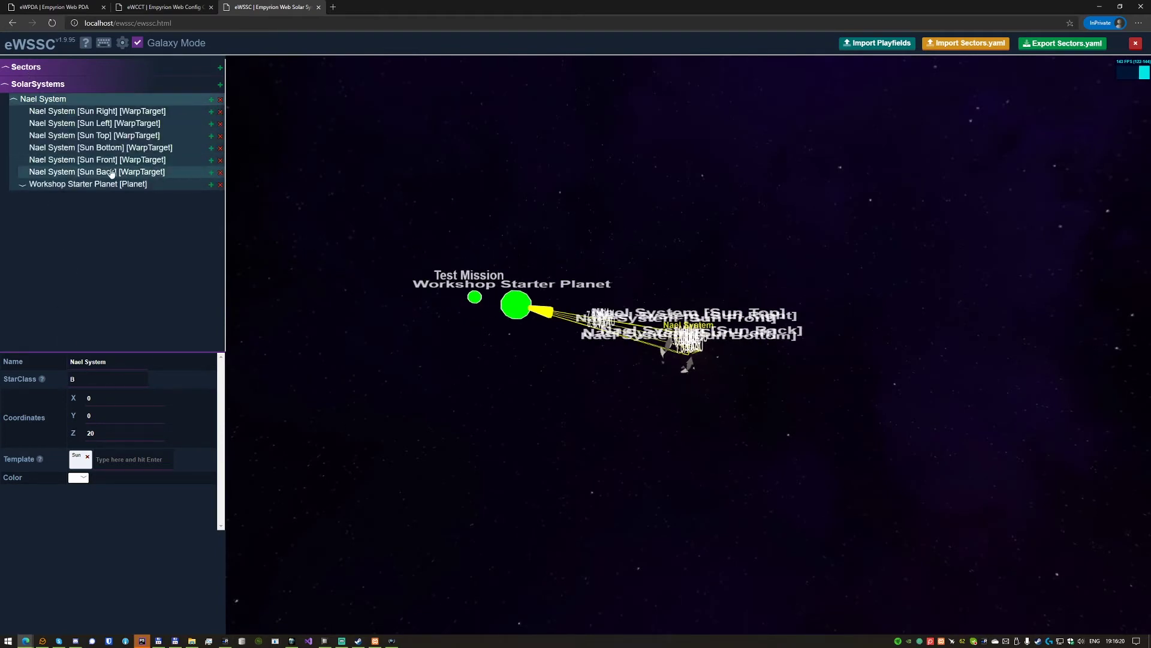
# - Add a new solar system and name it Mission System
pyautogui.click(219, 87)
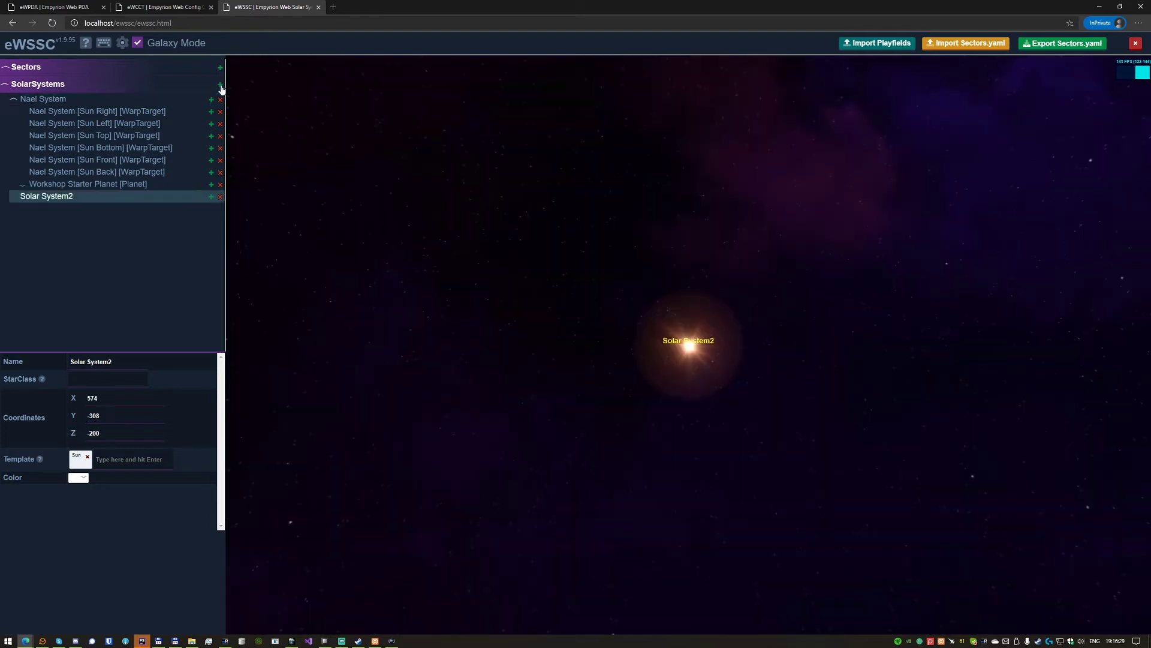
pyautogui.tripleClick(123, 362)
pyautogui.write('Mission Impois')
pyautogui.hotkey('ctrl', 'a')
pyautogui.press('BackSpace')
pyautogui.write('Mission System')
# - Add a planet sector to Mission System, named Mission Impossible Sector with the orbit name Mission Impossible
pyautogui.click(211, 197)
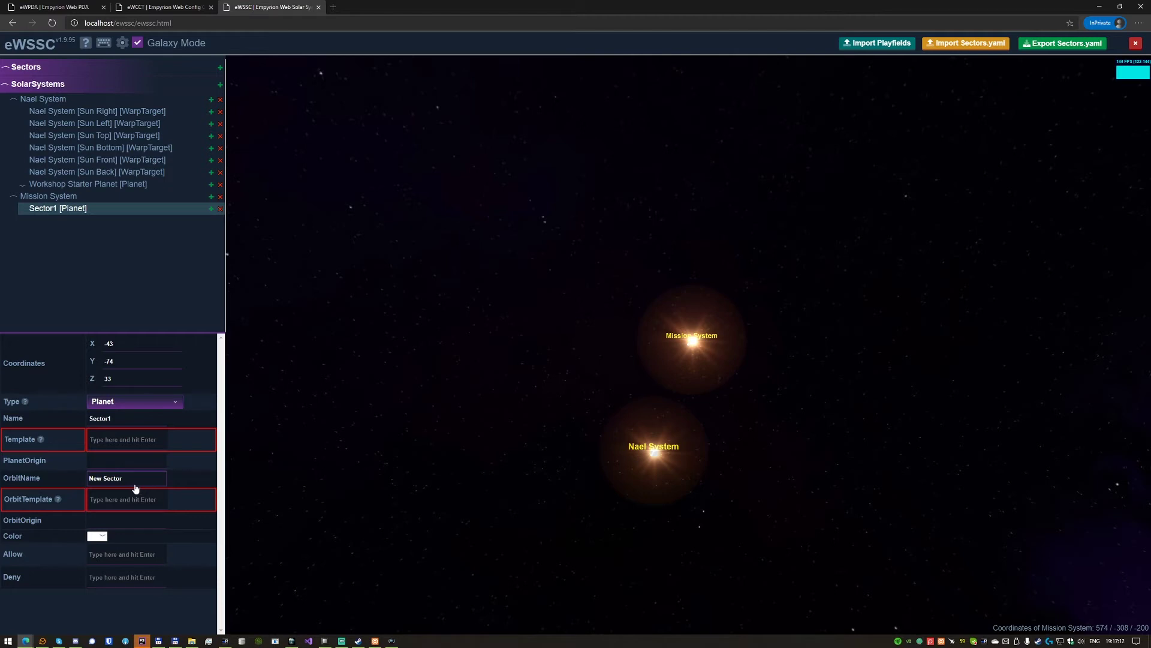
pyautogui.doubleClick(134, 418)
pyautogui.write('Mission Impossible Sector')
pyautogui.moveTo(145, 481); pyautogui.dragTo(24, 491)
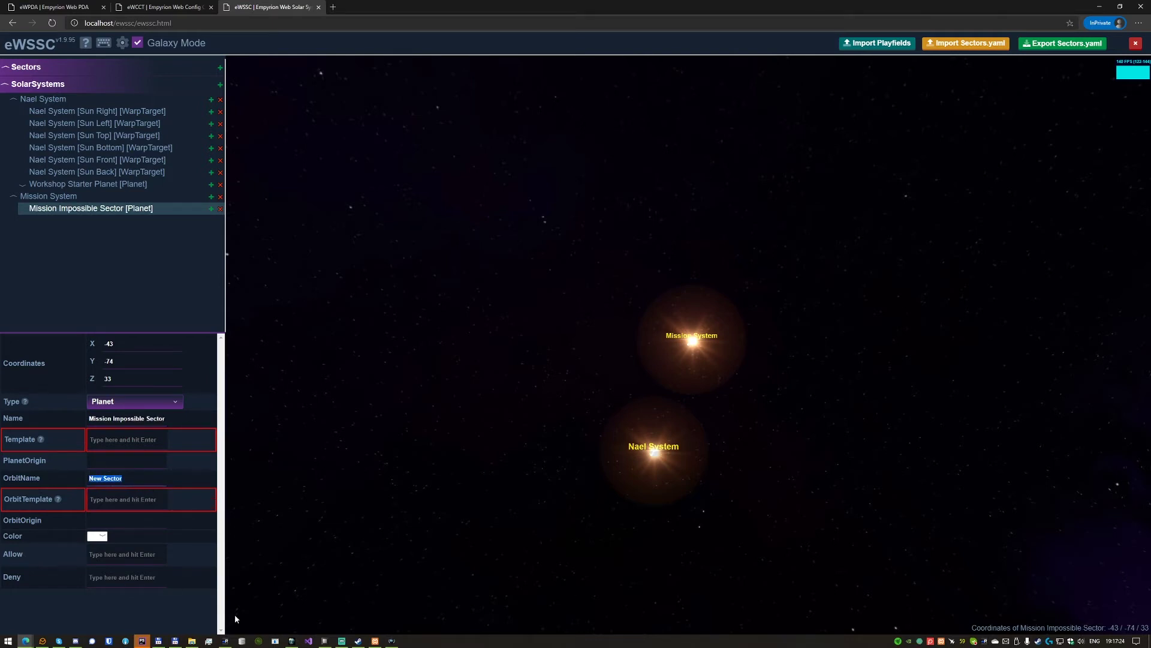
pyautogui.write('Mission')
pyautogui.write('Impoos')
pyautogui.write('sible')
pyautogui.click(879, 43)
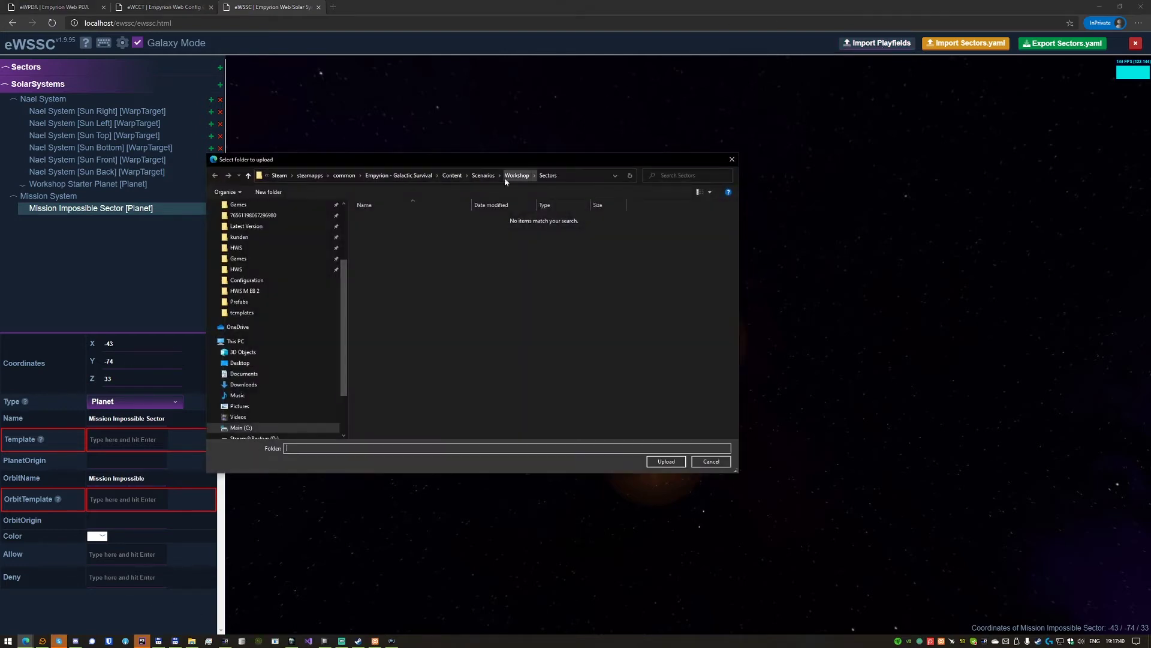
pyautogui.click(511, 175)
pyautogui.click(384, 238)
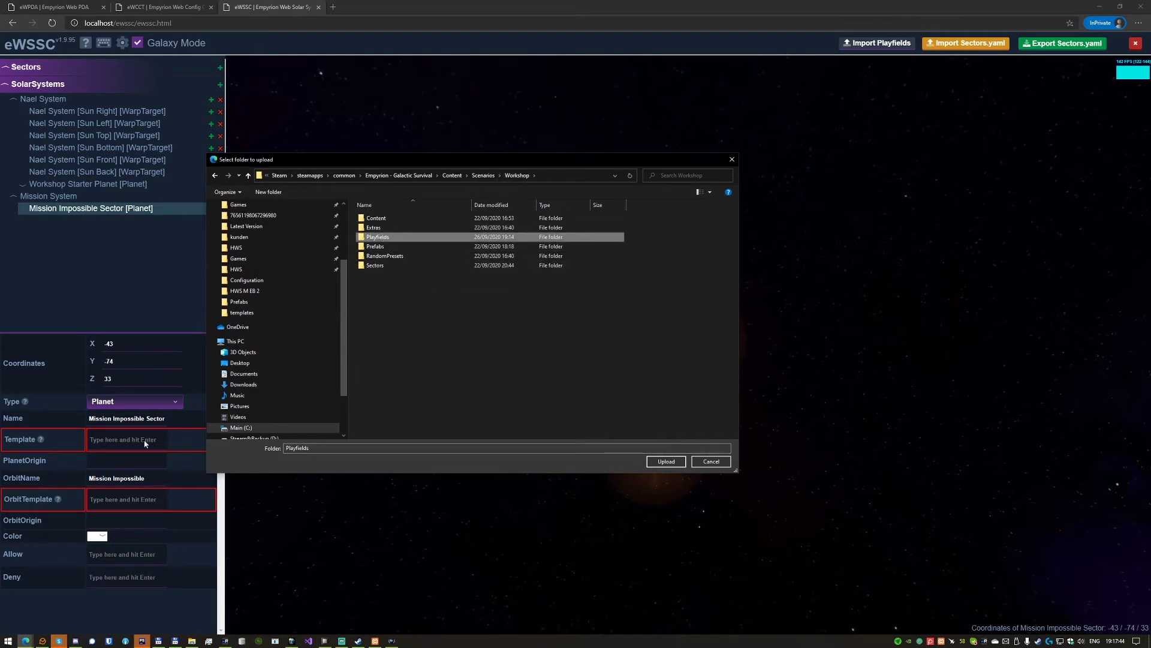
pyautogui.moveTo(326, 159); pyautogui.dragTo(451, 192)
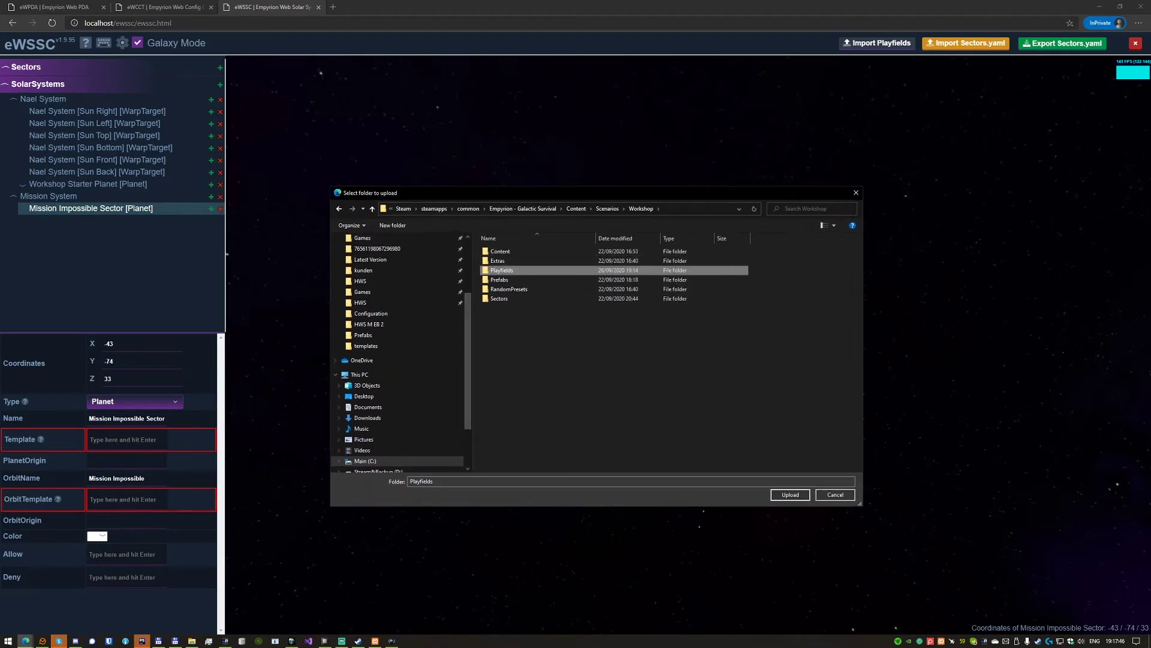
pyautogui.click(857, 193)
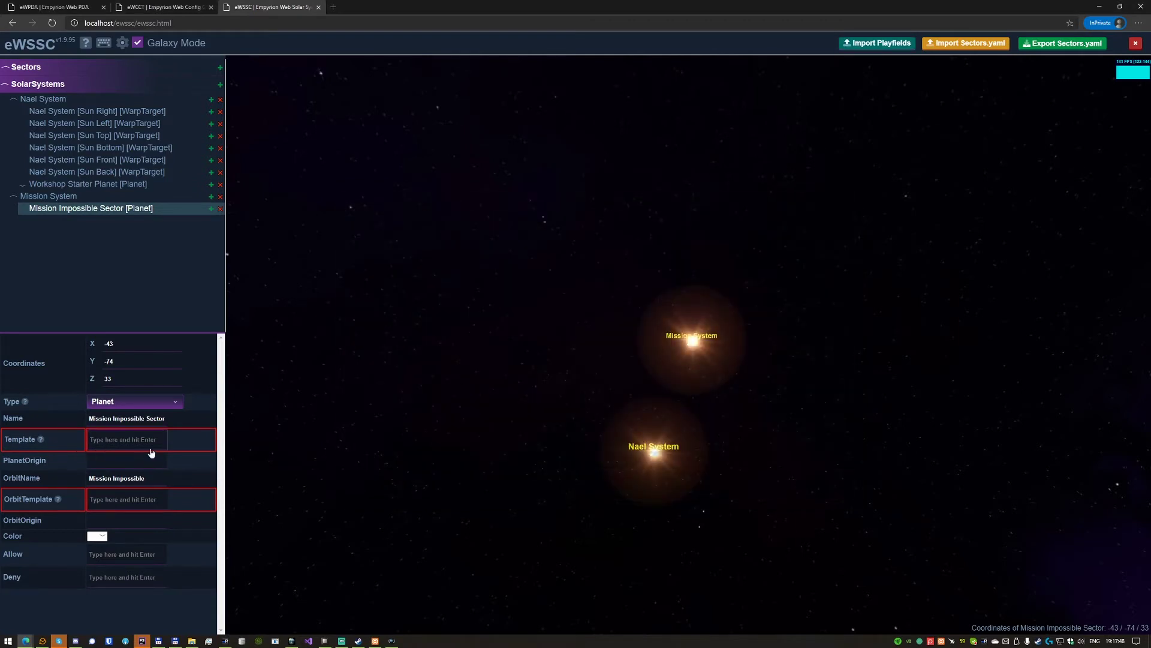
pyautogui.click(118, 504)
pyautogui.click(141, 442)
pyautogui.write('I')
pyautogui.press('BackSpace')
pyautogui.press('BackSpace')
# - Switch to File Explorer, look over the folders inside the Workshop scenario's Playfields folder, and return to the browser
pyautogui.hotkey('alt', 'Tab')
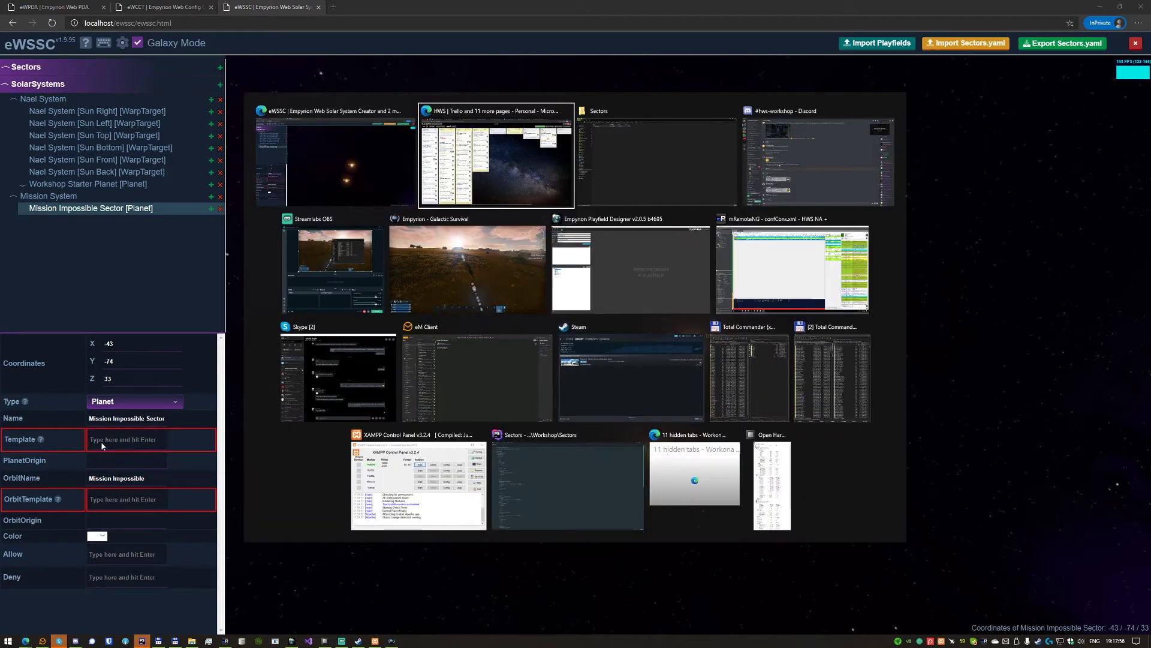
pyautogui.click(589, 167)
pyautogui.hotkey('alt', 'Up')
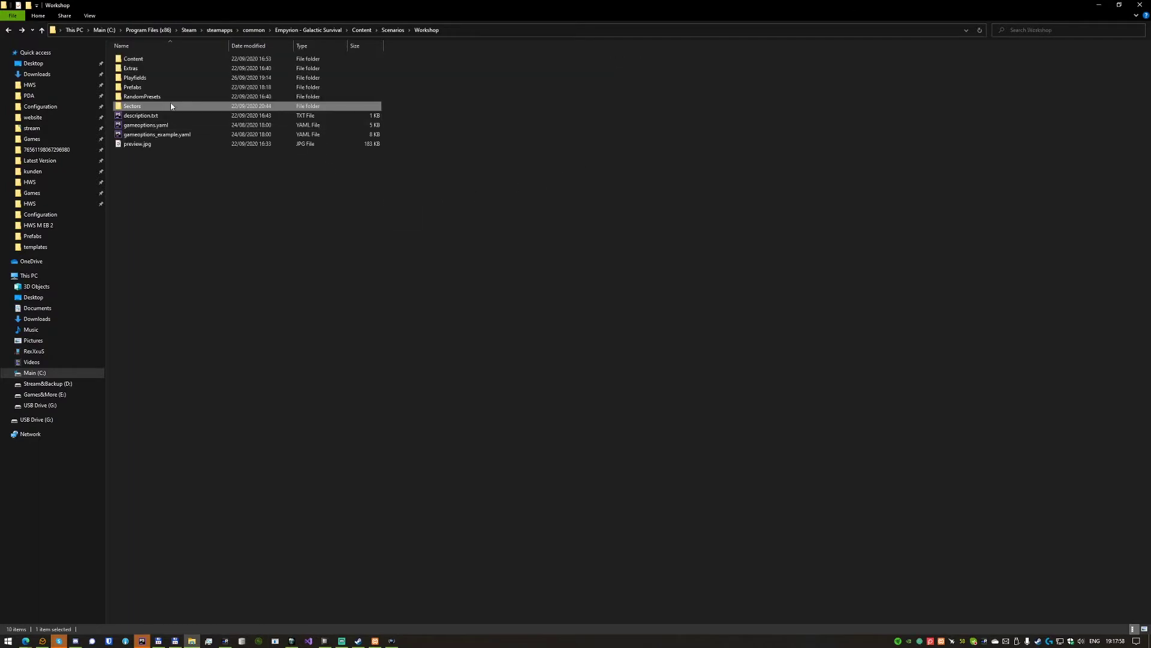
pyautogui.doubleClick(171, 77)
pyautogui.moveTo(207, 205); pyautogui.dragTo(150, 52)
pyautogui.click(662, 117)
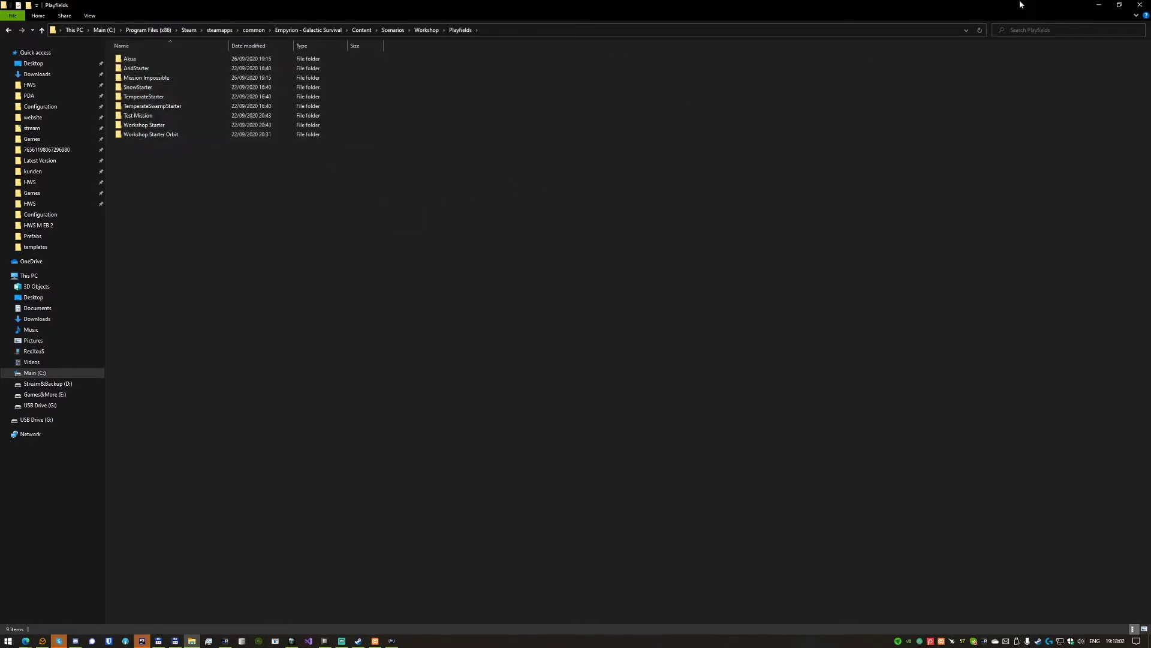
pyautogui.click(1108, 4)
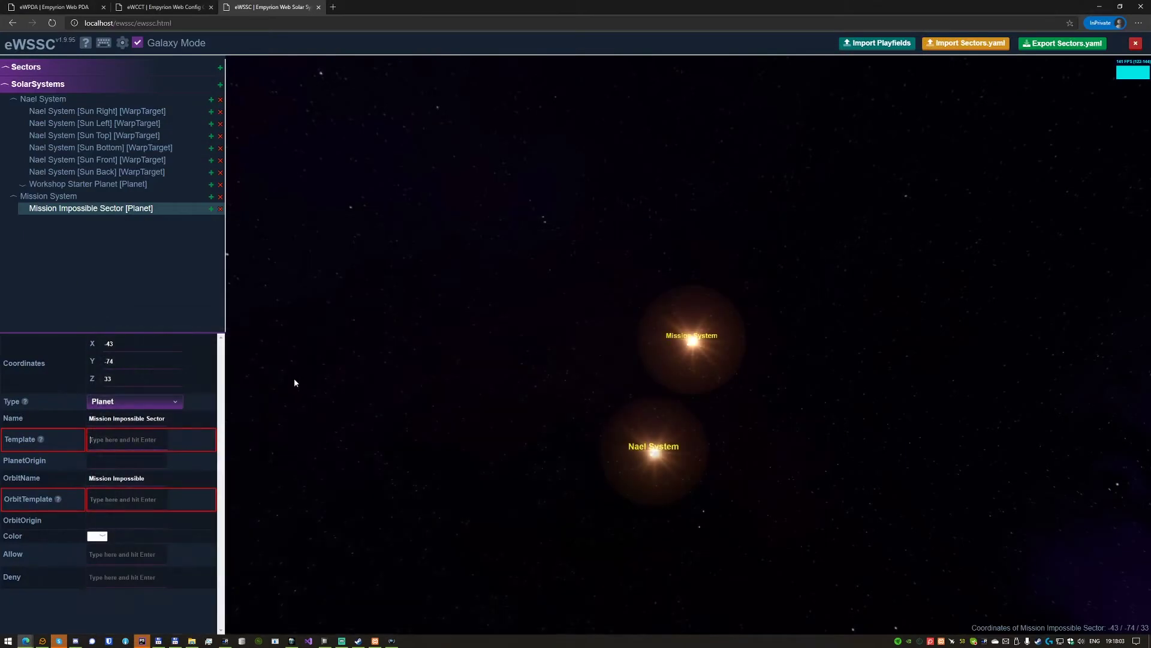
# - Import the Playfields folder of the Workshop scenario and allow the upload of its files
pyautogui.click(882, 48)
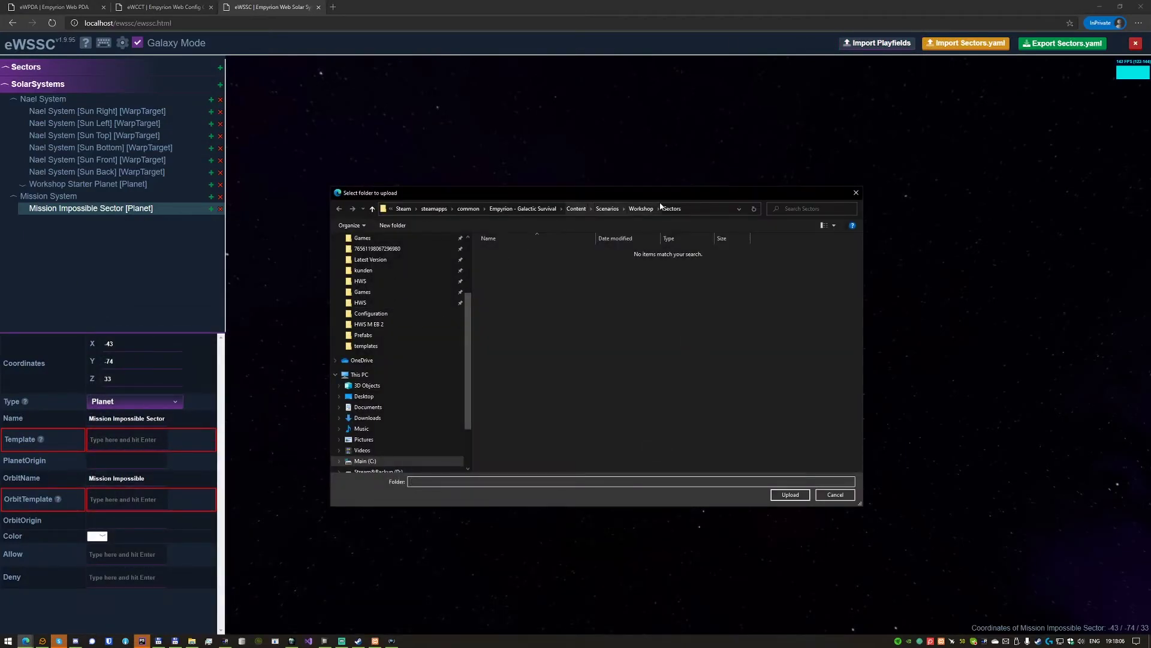
pyautogui.click(643, 210)
pyautogui.click(502, 270)
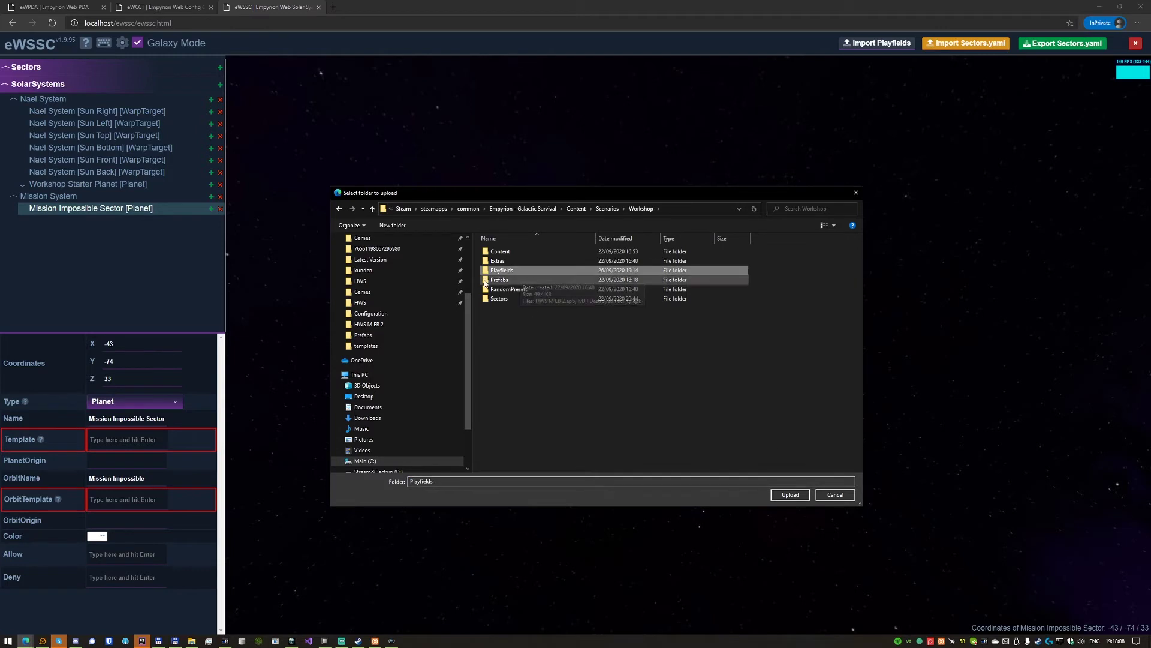
pyautogui.click(790, 494)
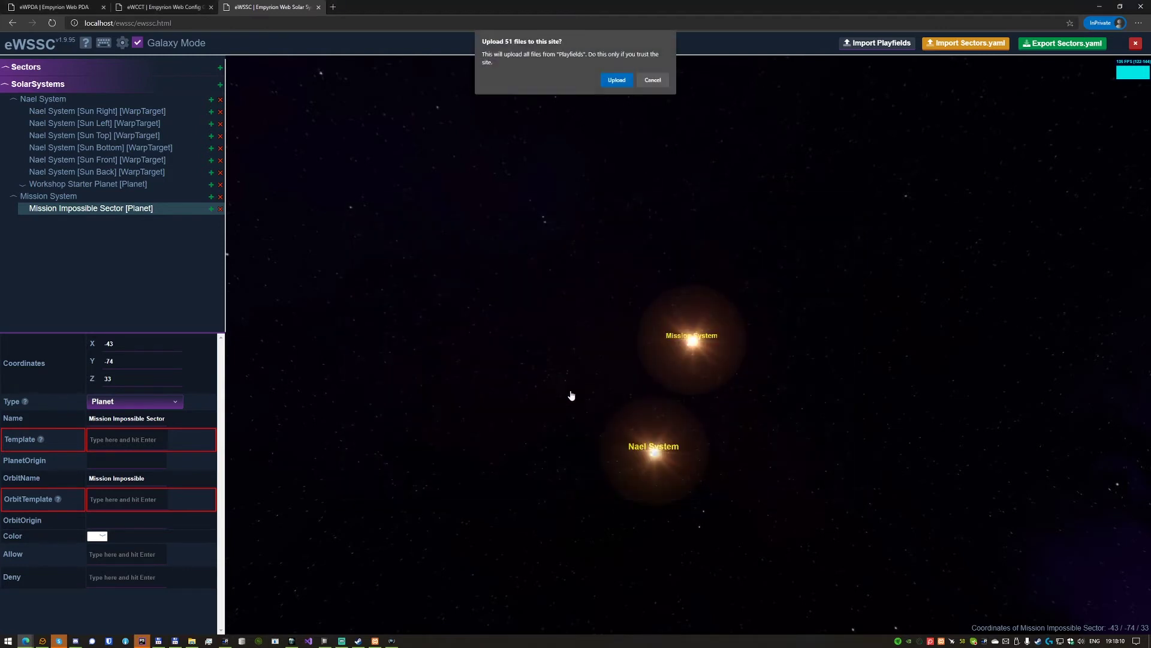
pyautogui.click(615, 80)
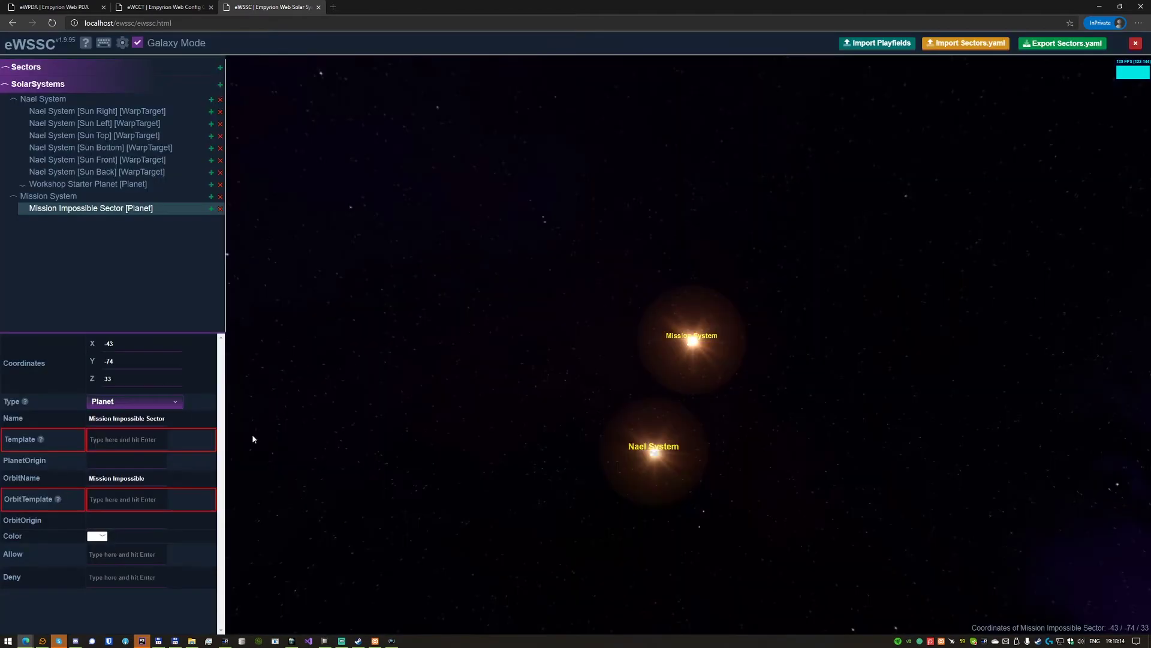
# - Look through the suggested templates for Mission Impossible Sector and compare them with the folders in Playfields
pyautogui.click(96, 442)
pyautogui.scroll(-3, 121, 489)
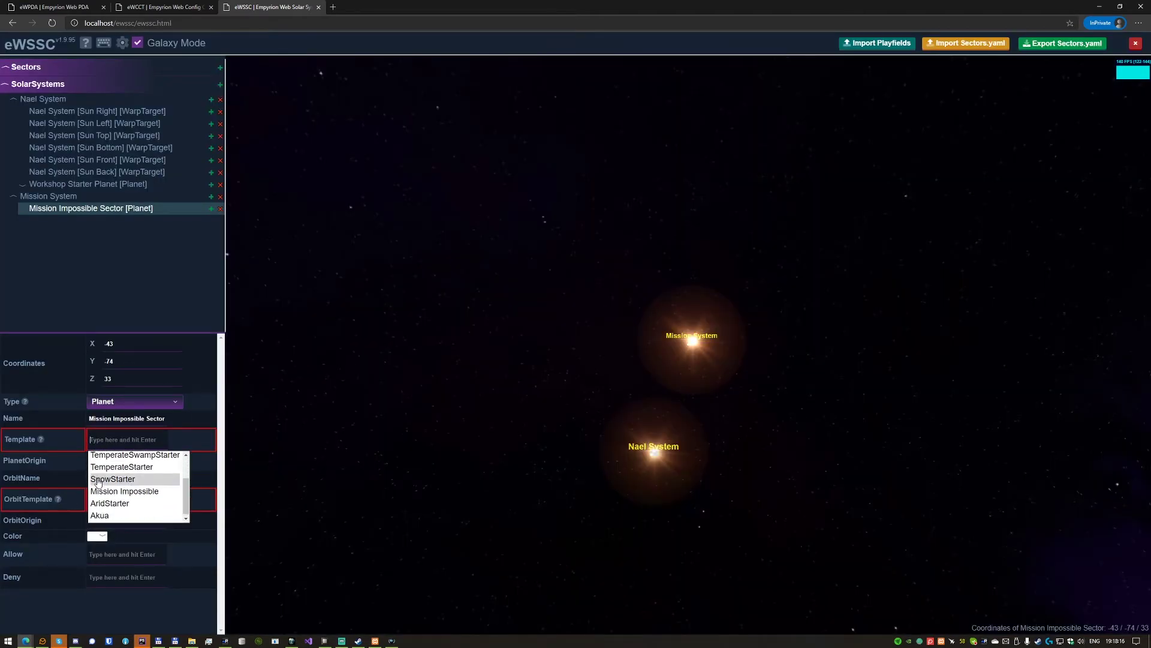
pyautogui.scroll(3, 123, 486)
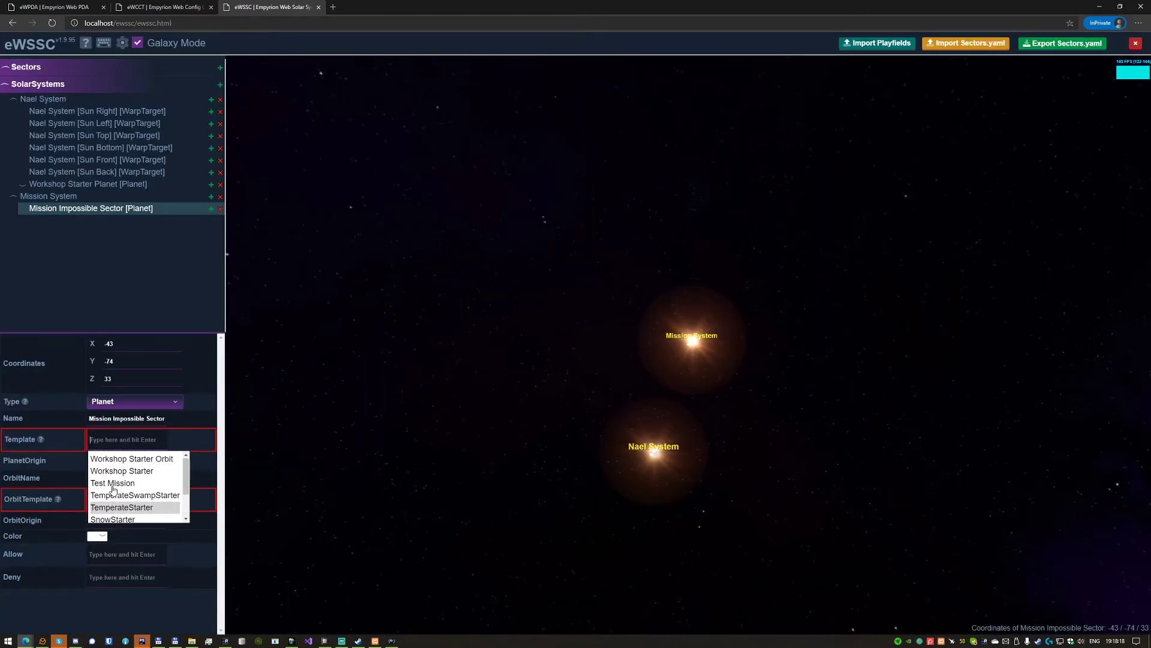
pyautogui.hotkey('alt', 'Tab')
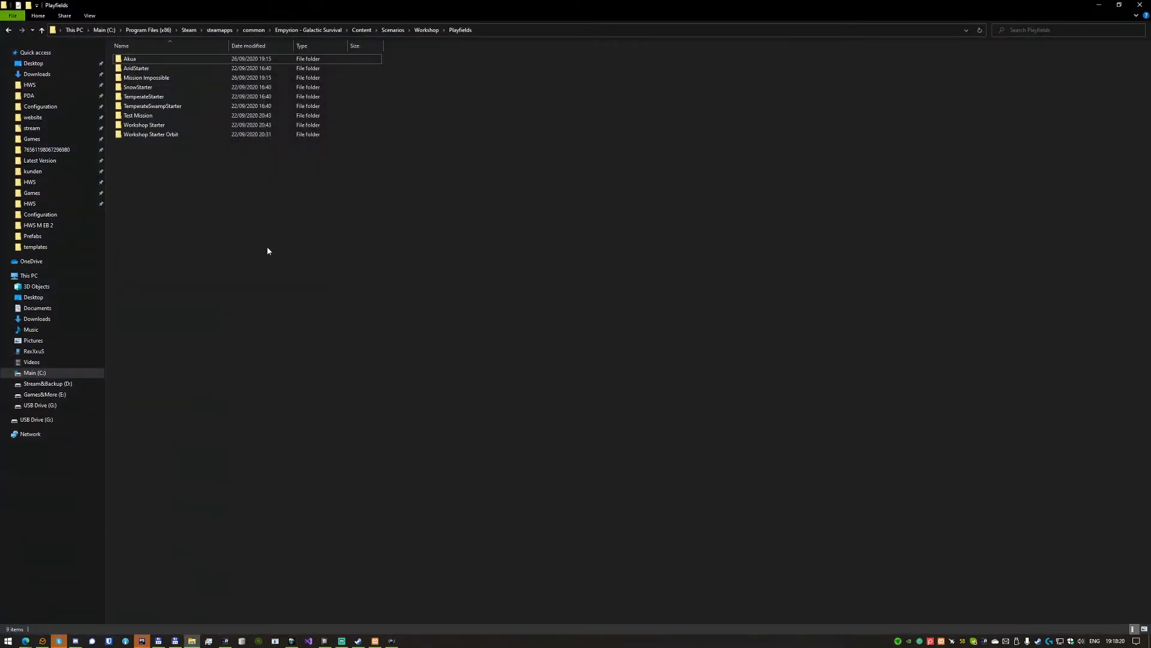
pyautogui.moveTo(249, 237); pyautogui.dragTo(142, 54)
pyautogui.click(169, 205)
pyautogui.hotkey('alt', 'Tab')
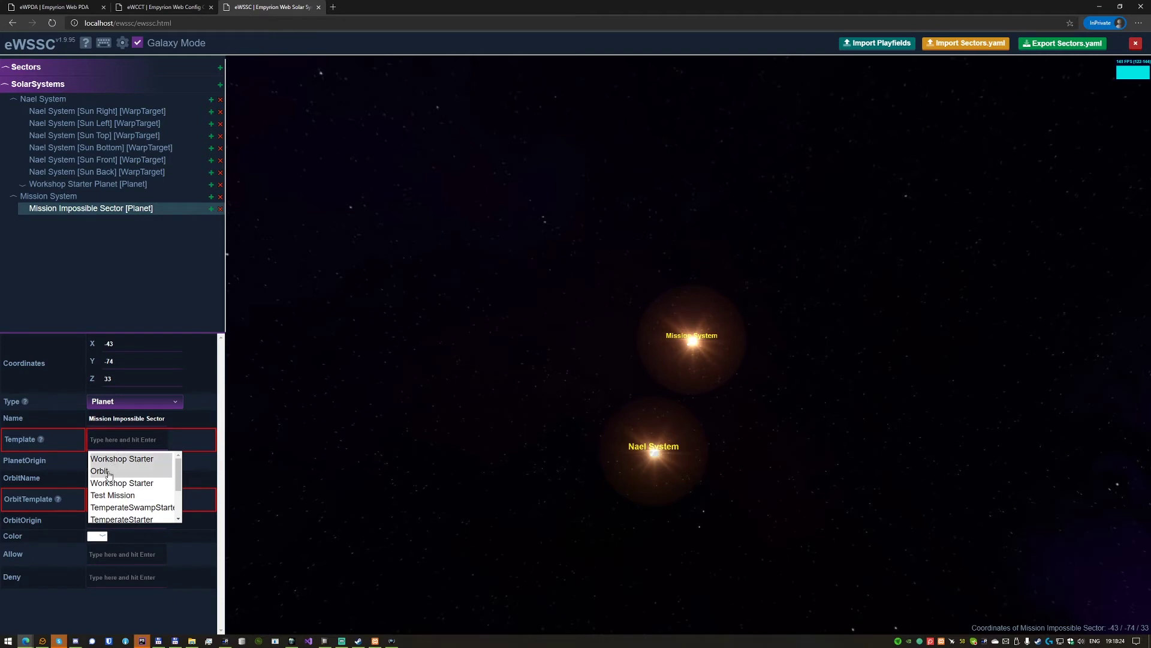
pyautogui.click(185, 506)
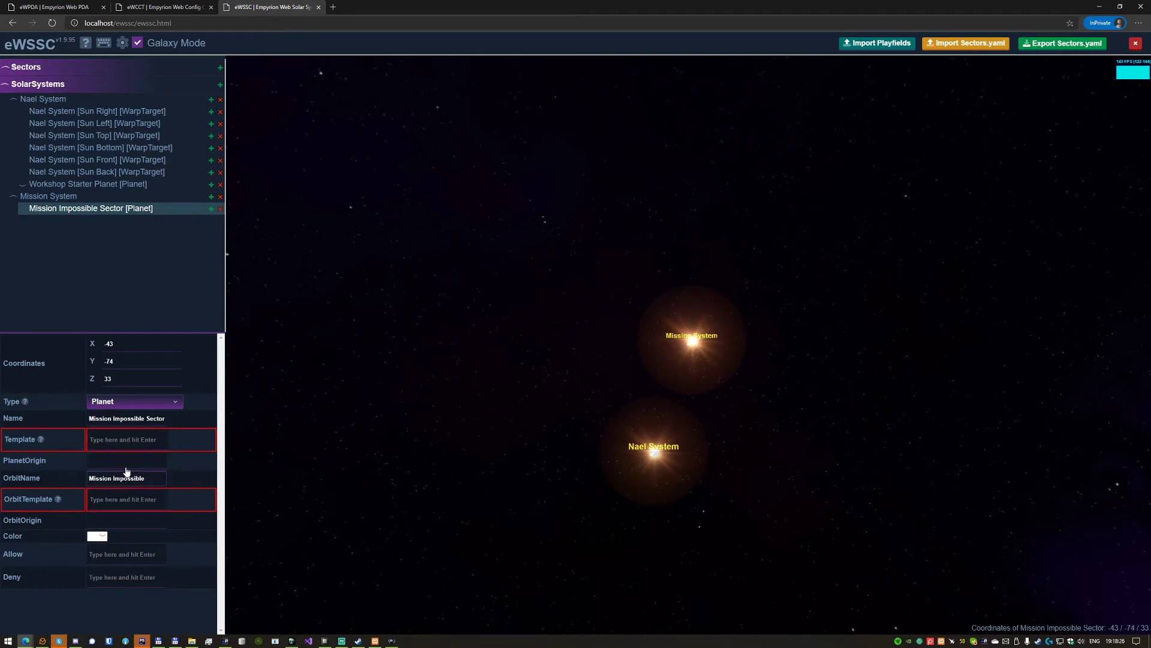
# - Set the orbit template of Mission Impossible Sector to Mission Impossible
pyautogui.click(122, 501)
pyautogui.scroll(-3, 120, 545)
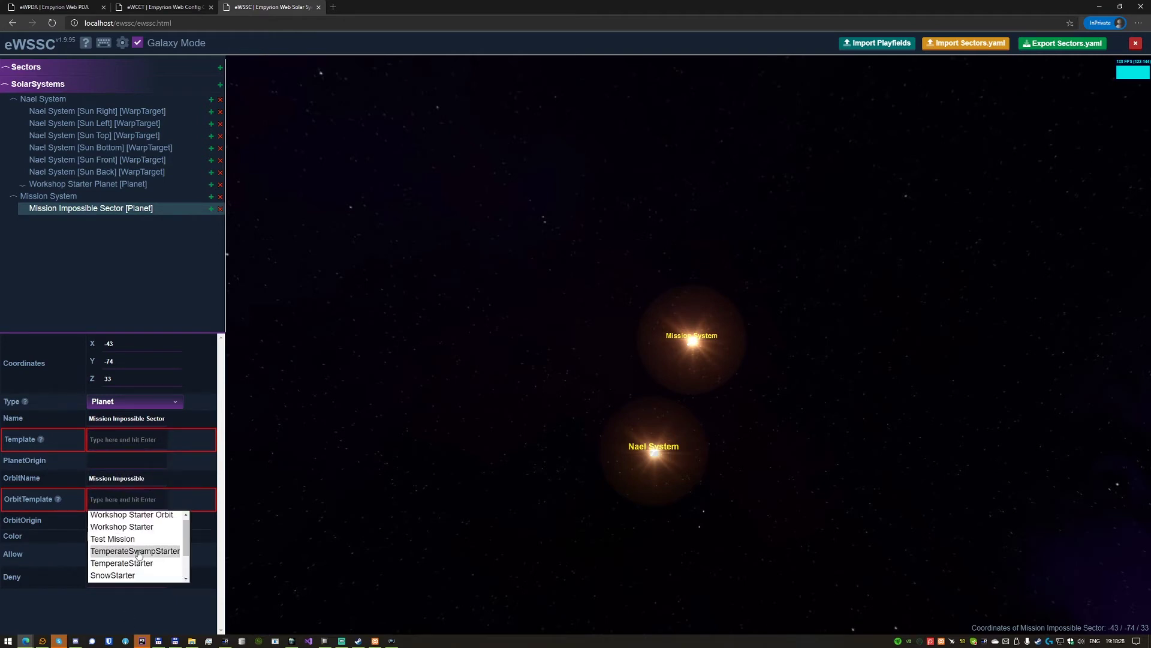
pyautogui.click(119, 550)
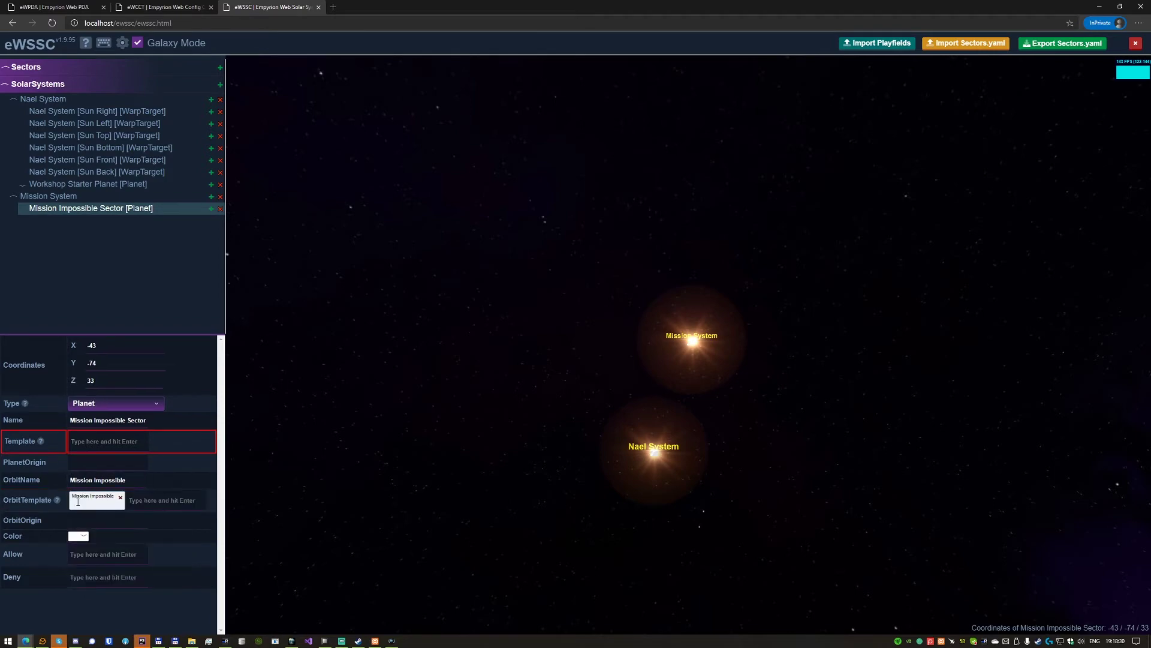
# - Switch to File Explorer and look inside the Workshop Starter Orbit folder in the Workshop scenario's Playfields
pyautogui.click(123, 442)
pyautogui.hotkey('alt', 'Tab')
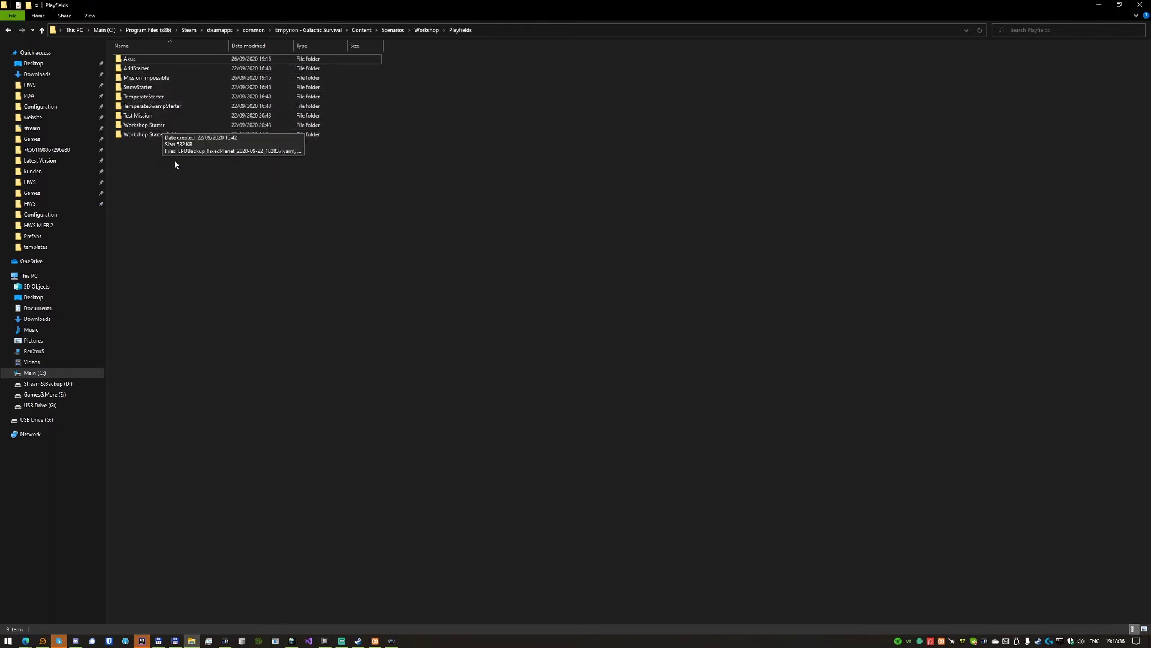
pyautogui.click(163, 127)
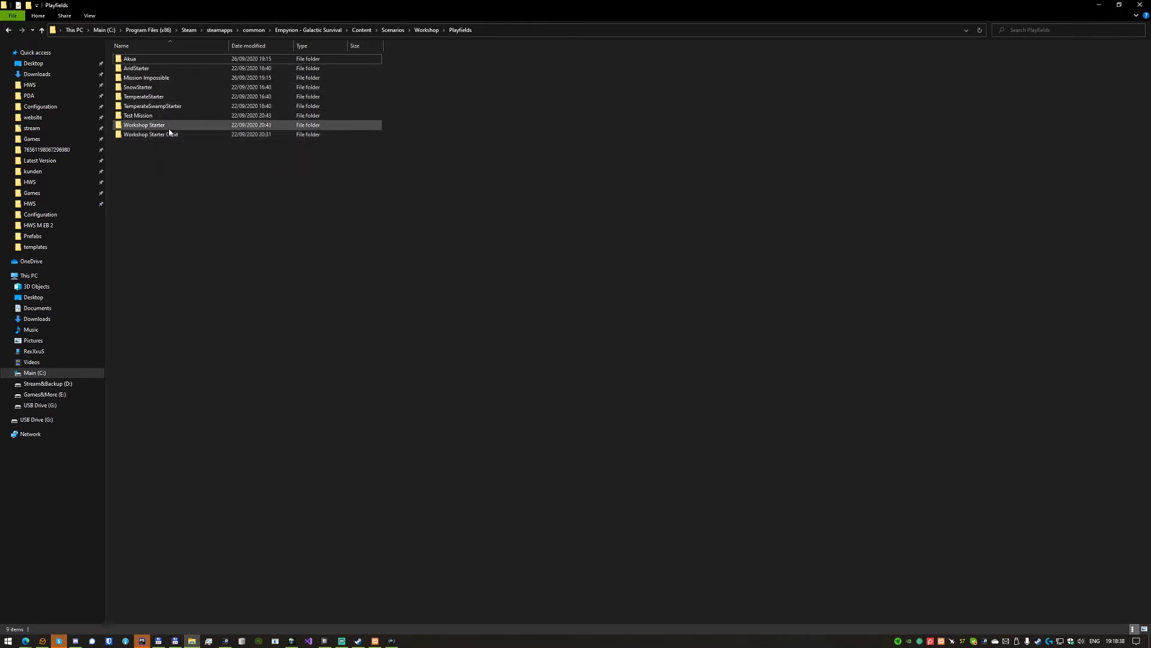
pyautogui.click(151, 81)
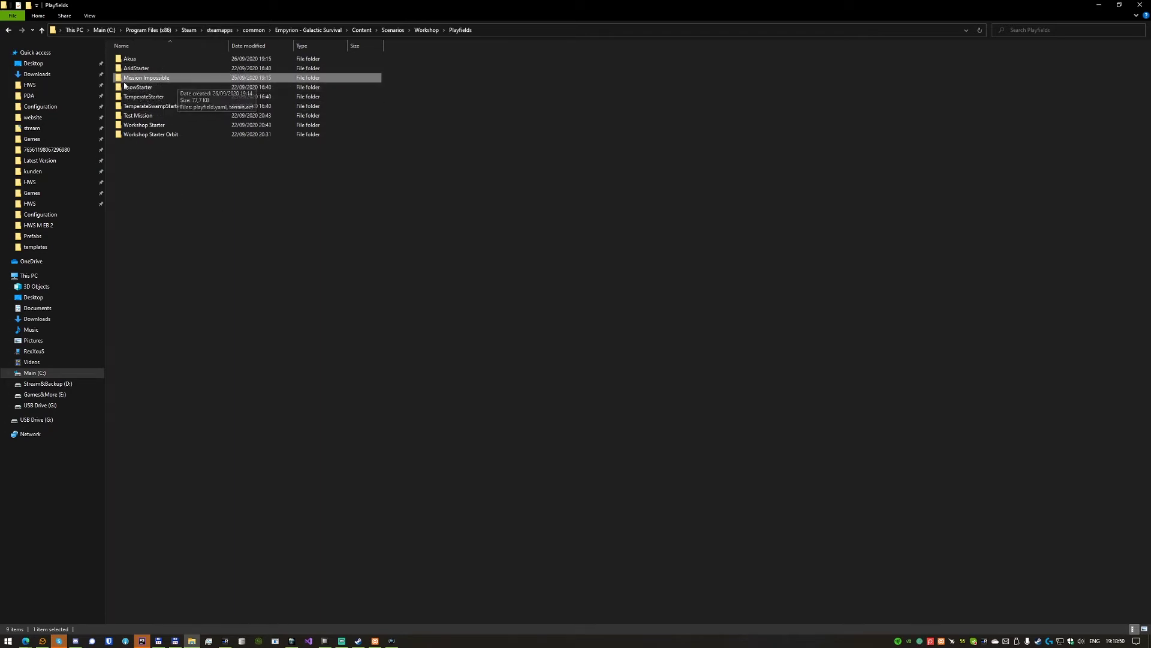
pyautogui.doubleClick(171, 137)
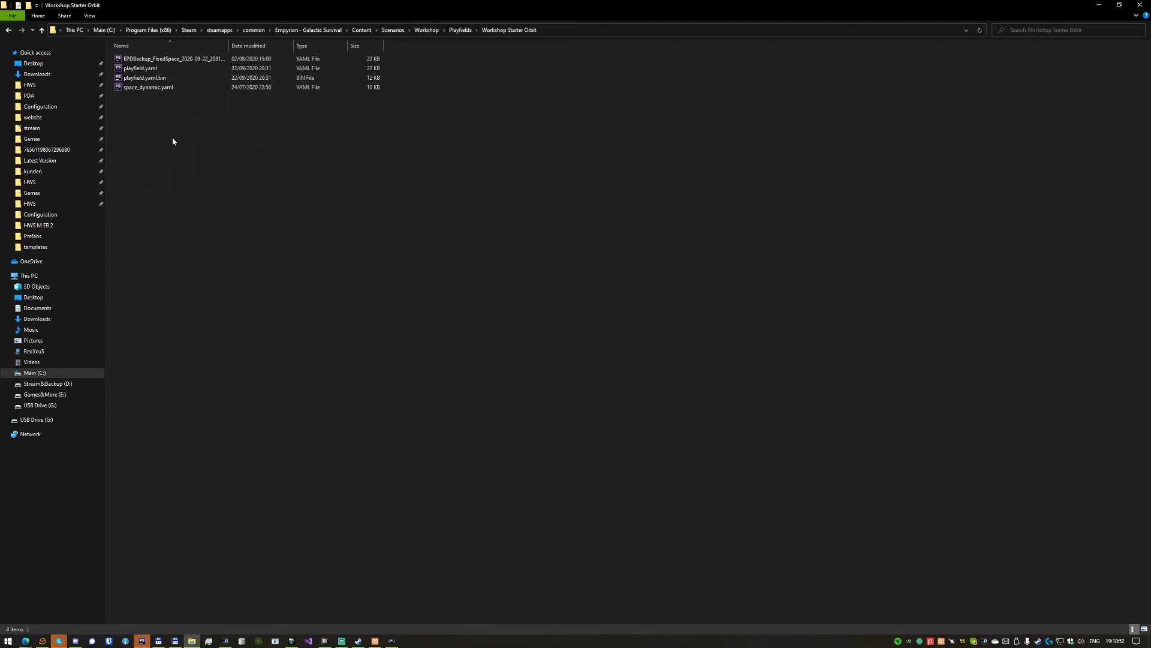
# - Duplicate the Workshop Starter Orbit folder in Playfields and rename the copy Mission Impossible Sector
pyautogui.hotkey('alt', 'Left')
pyautogui.hotkey('ctrl', 'c')
pyautogui.hotkey('ctrl', 'v')
pyautogui.press('F2')
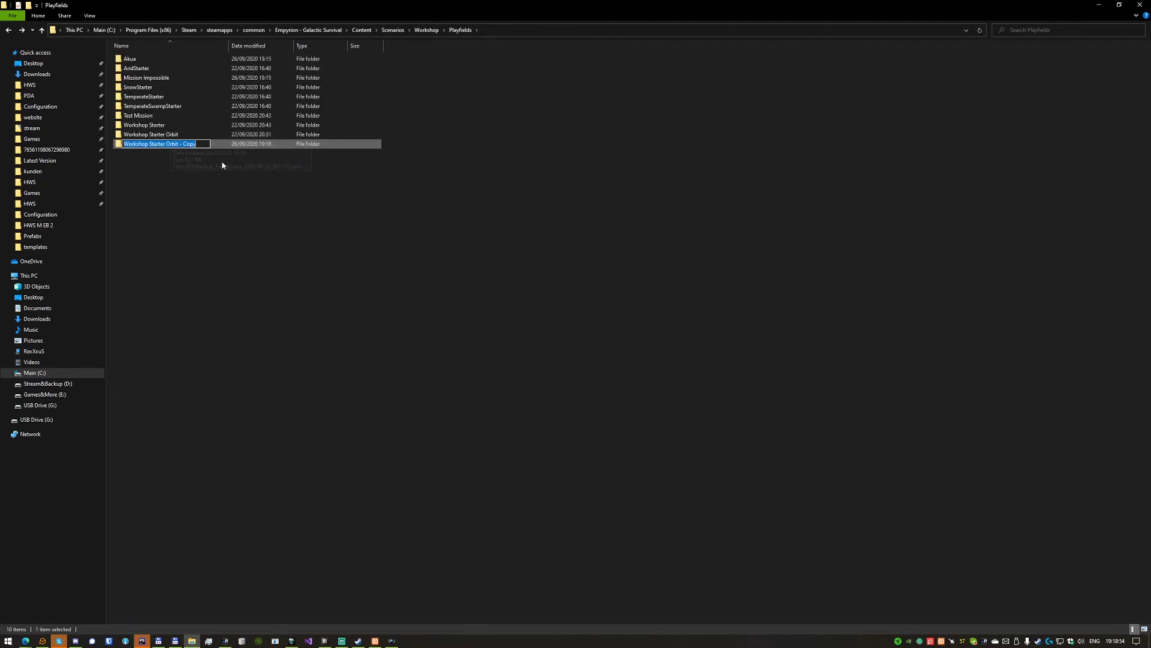
pyautogui.write('Mission Imp')
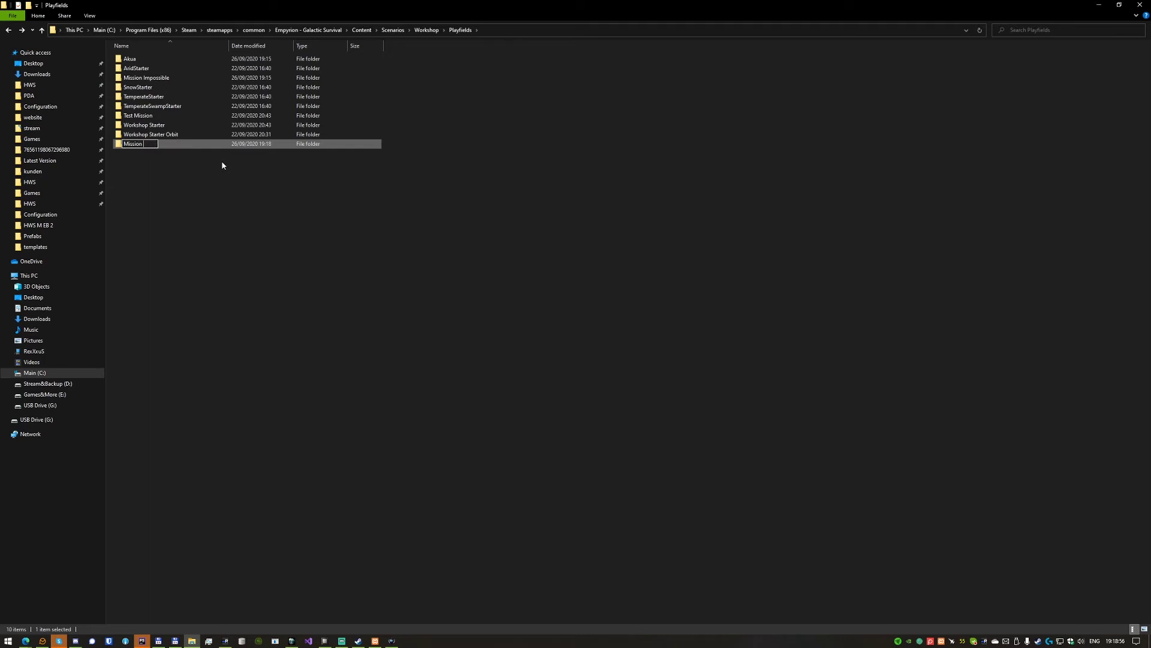
pyautogui.write('ossible Sector')
pyautogui.press('Return')
# - Return to the browser, import the Workshop scenario's Playfields folder again and allow the upload of its files
pyautogui.hotkey('alt', 'Tab')
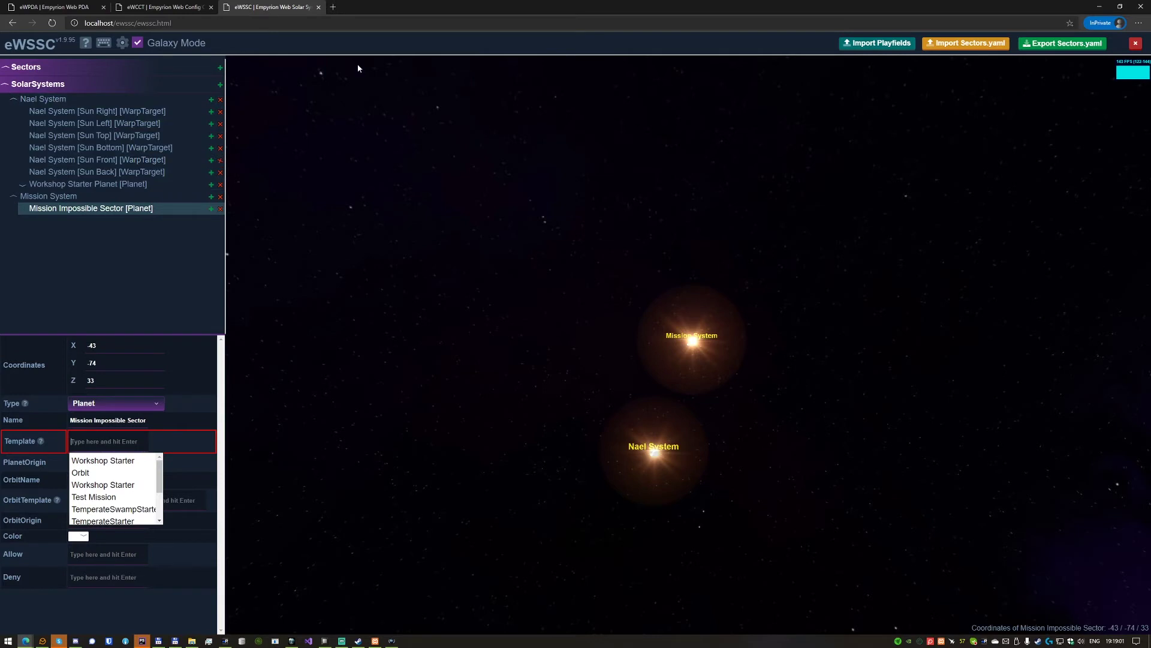
pyautogui.click(877, 43)
pyautogui.click(642, 208)
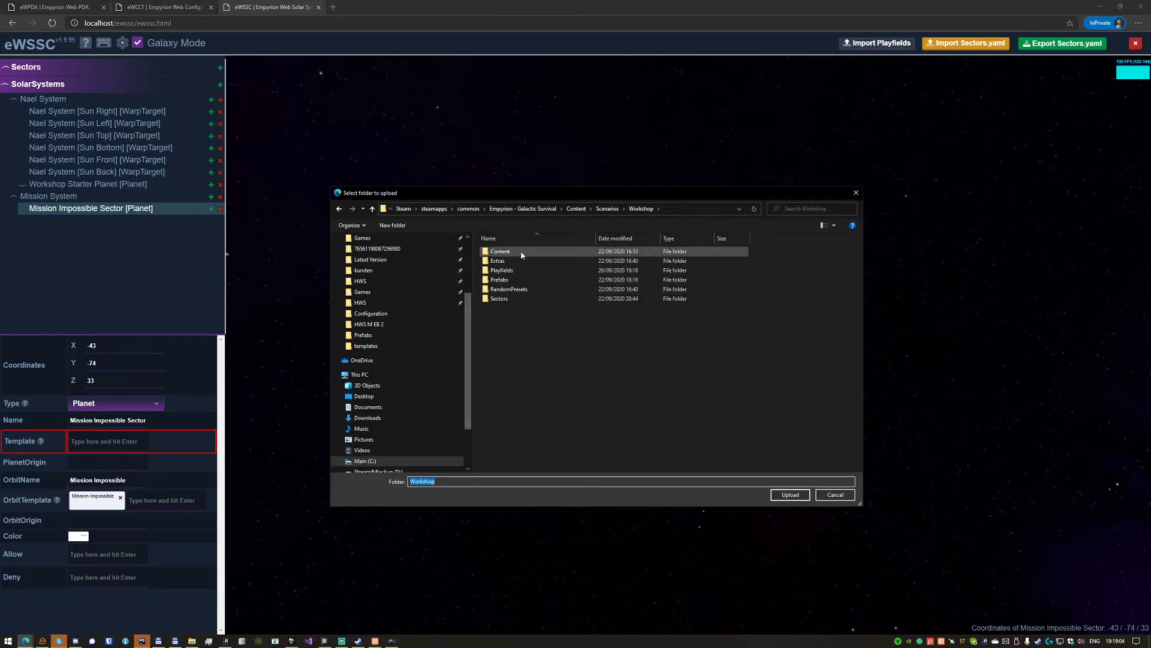
pyautogui.click(518, 270)
pyautogui.click(789, 495)
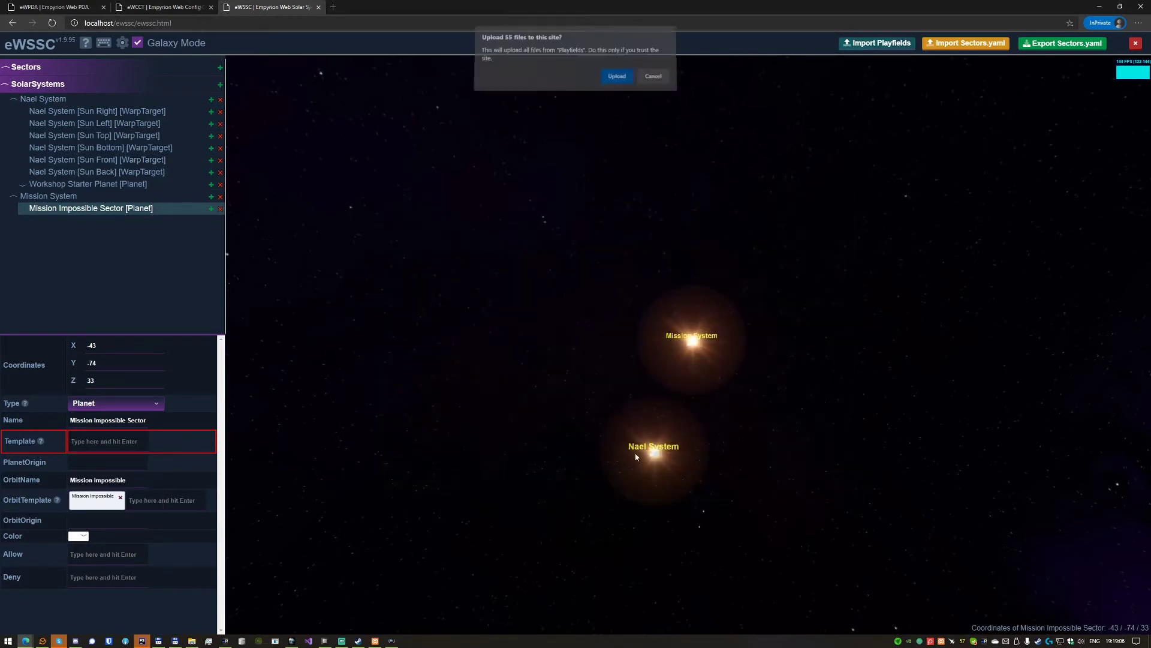
pyautogui.click(618, 81)
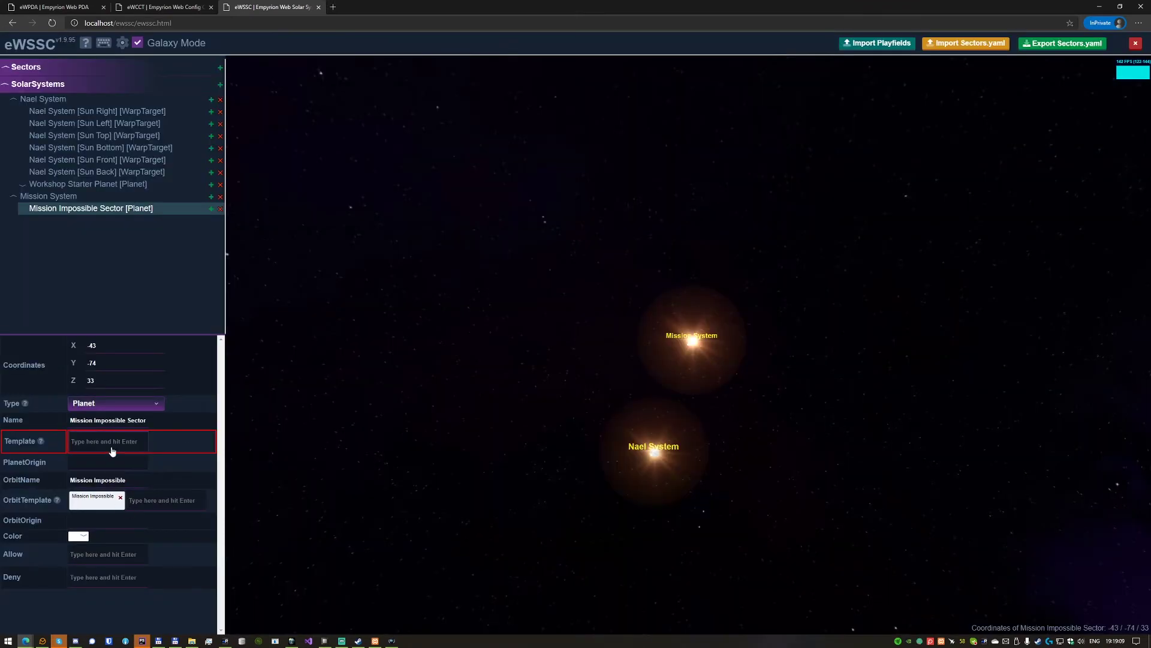
# - Set the planet template of Mission Impossible Sector to the Mission Impossible Sector playfield
pyautogui.click(116, 449)
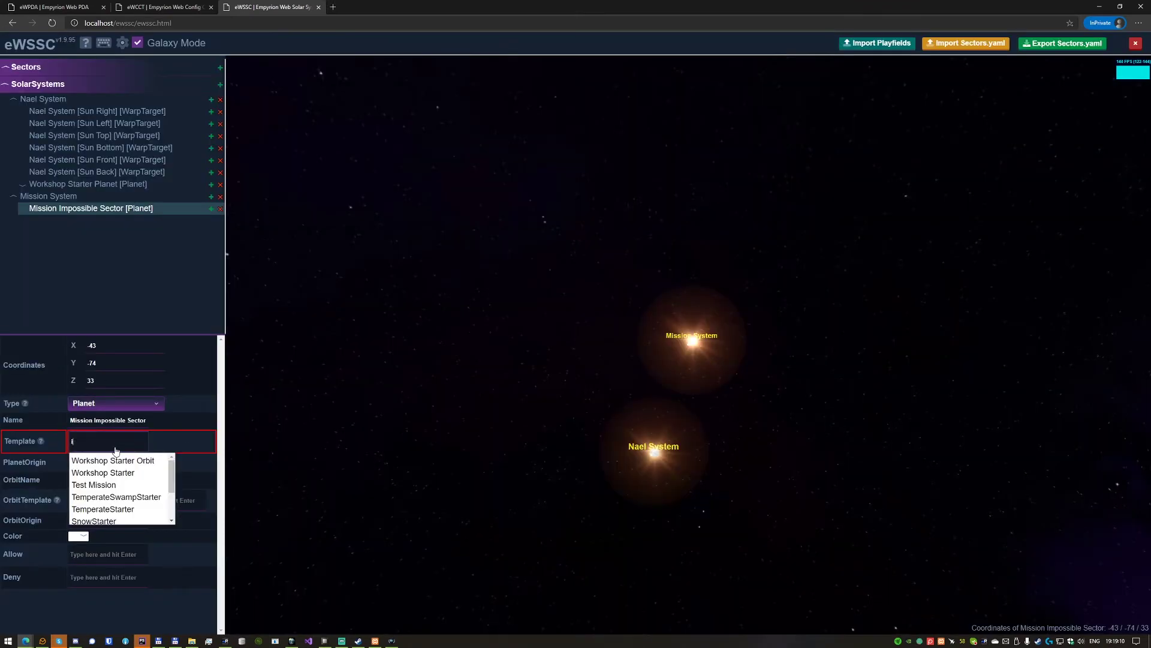
pyautogui.click(99, 459)
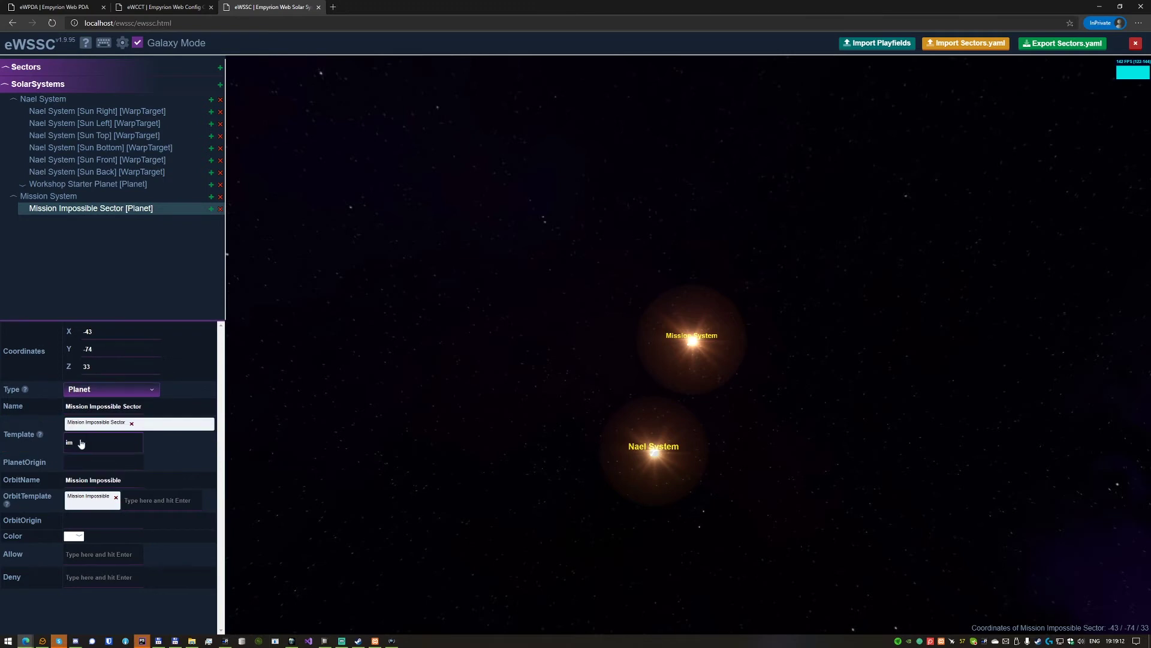
pyautogui.click(101, 412)
# - Move the Mission System star away from Nael System to about 399 / 114 / 945 on the galaxy map
pyautogui.moveTo(436, 406); pyautogui.dragTo(629, 376)
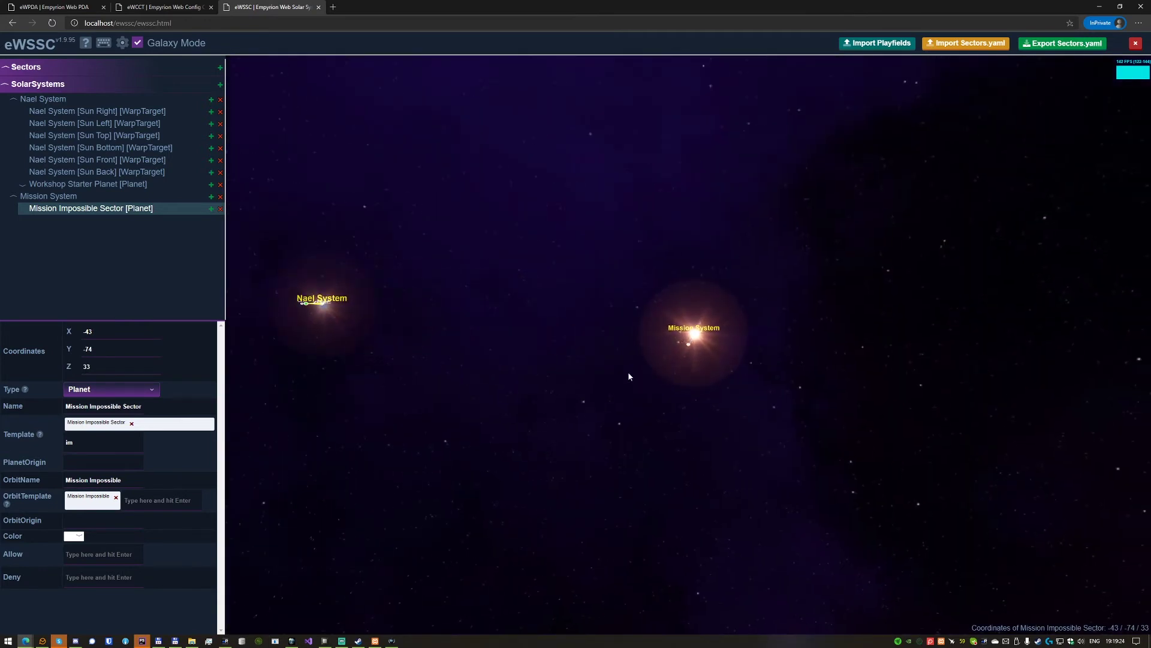
pyautogui.moveTo(694, 333); pyautogui.dragTo(460, 370)
pyautogui.moveTo(442, 412); pyautogui.dragTo(406, 440)
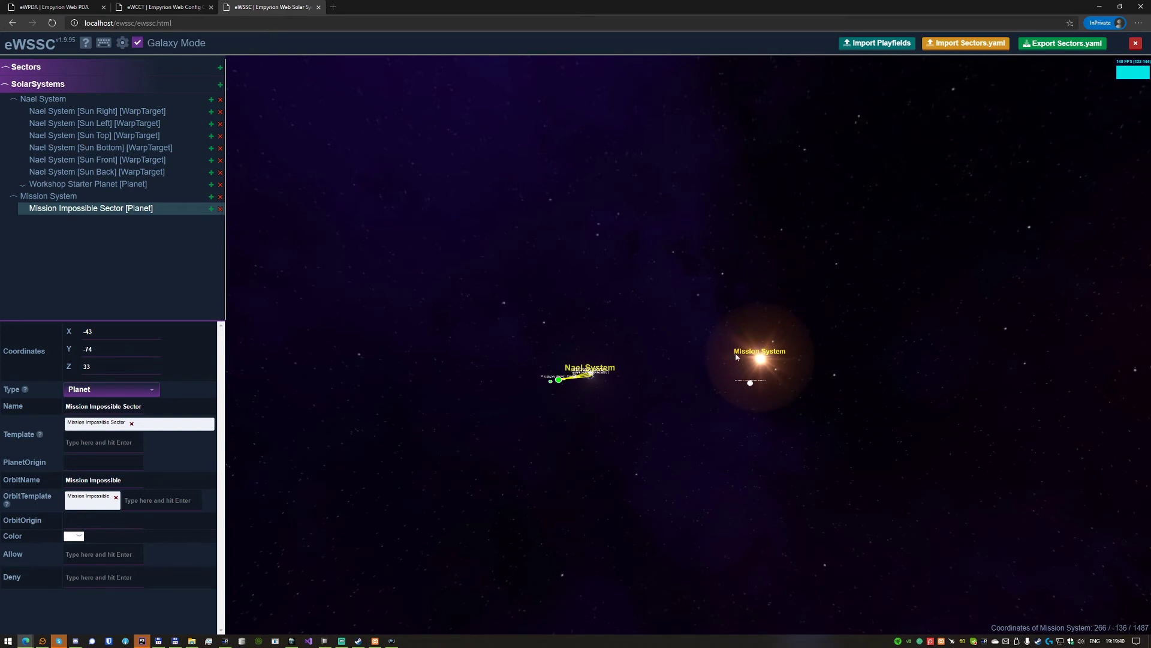
pyautogui.moveTo(760, 360); pyautogui.dragTo(863, 404)
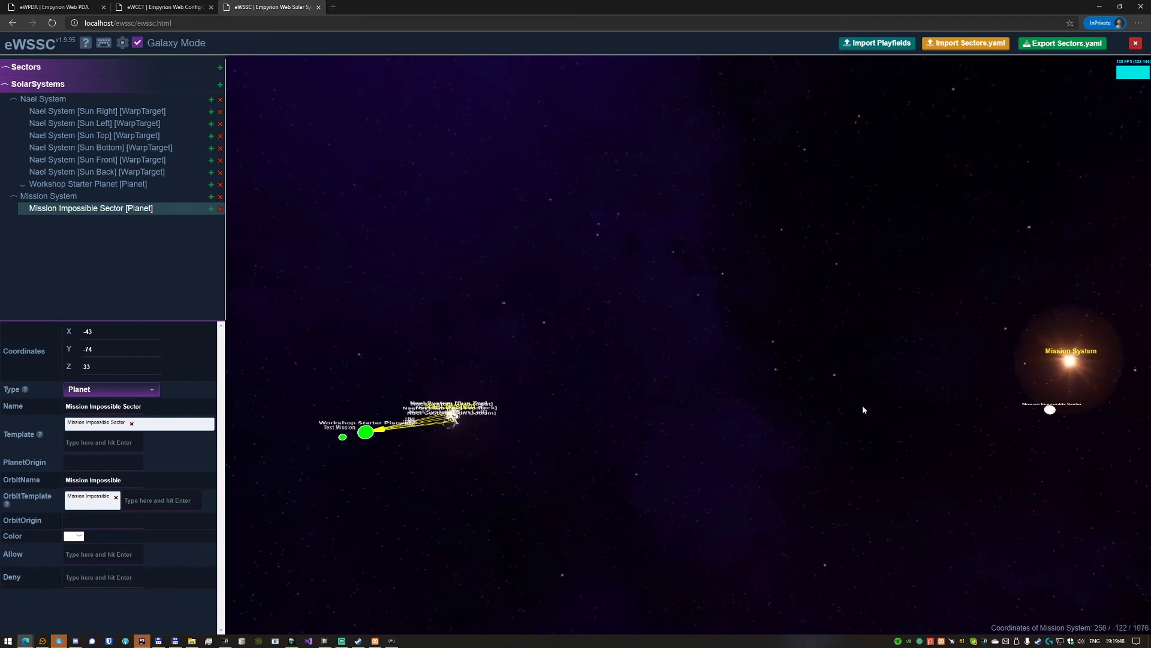
pyautogui.moveTo(1082, 368); pyautogui.dragTo(1083, 228)
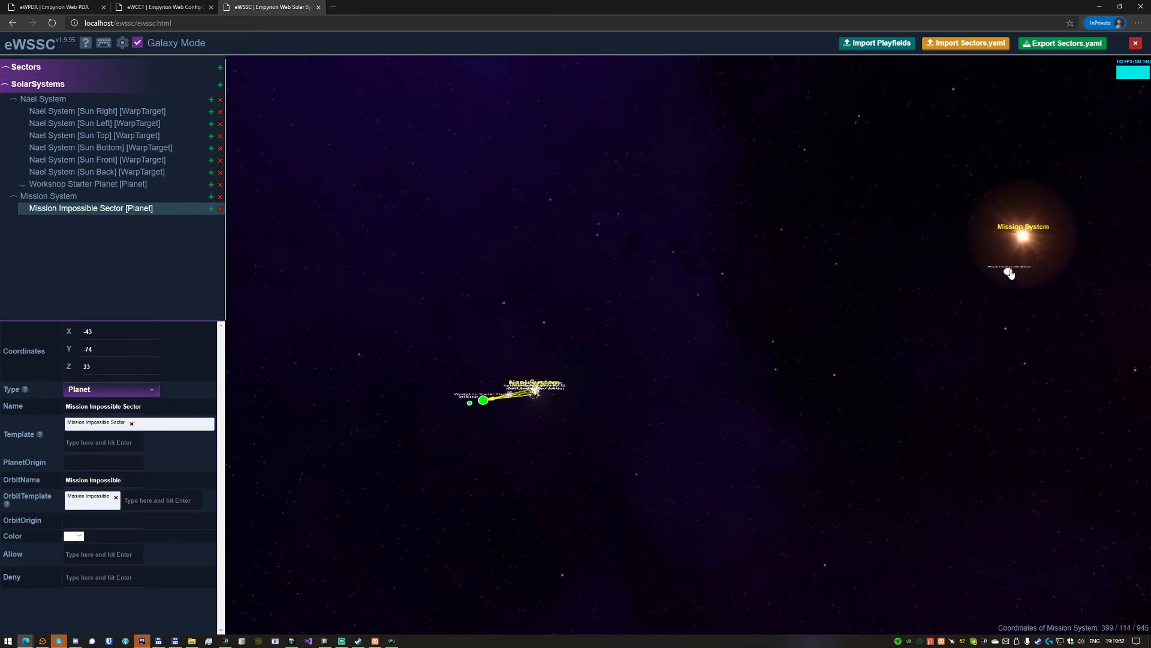
# - Reposition the Mission Impossible Sector planet close to its star, at about -16 / -12 / -66
pyautogui.moveTo(1010, 275); pyautogui.dragTo(1055, 239)
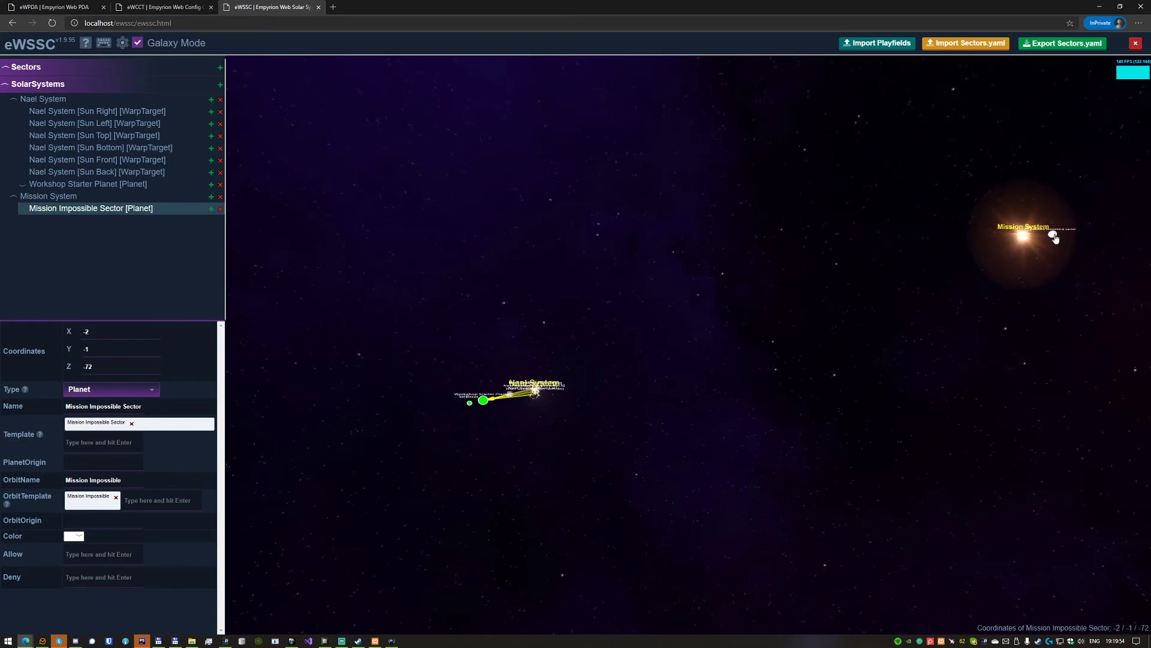
pyautogui.doubleClick(1056, 238)
pyautogui.scroll(6, 800, 367)
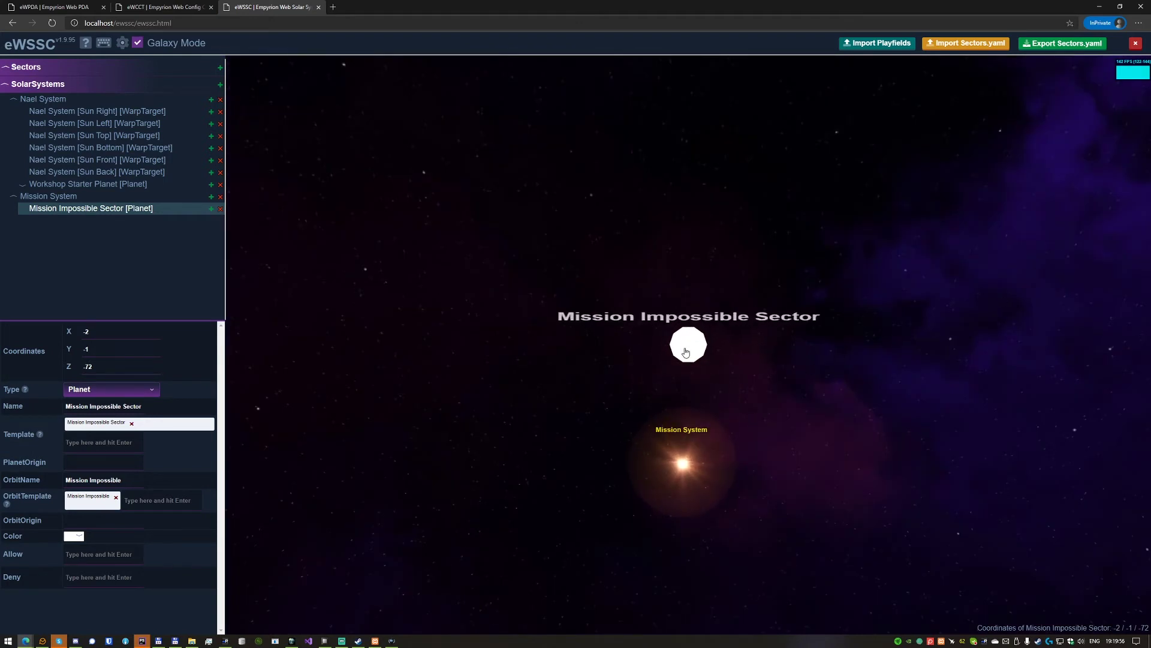
pyautogui.moveTo(686, 352); pyautogui.dragTo(721, 379)
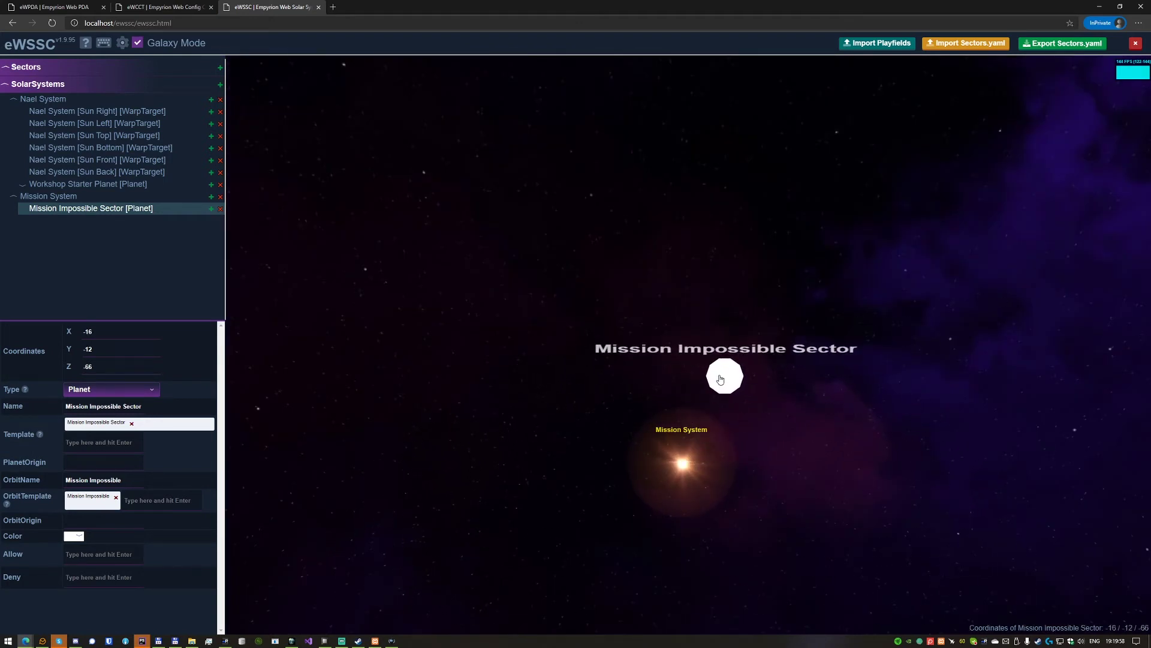
pyautogui.scroll(-2, 783, 423)
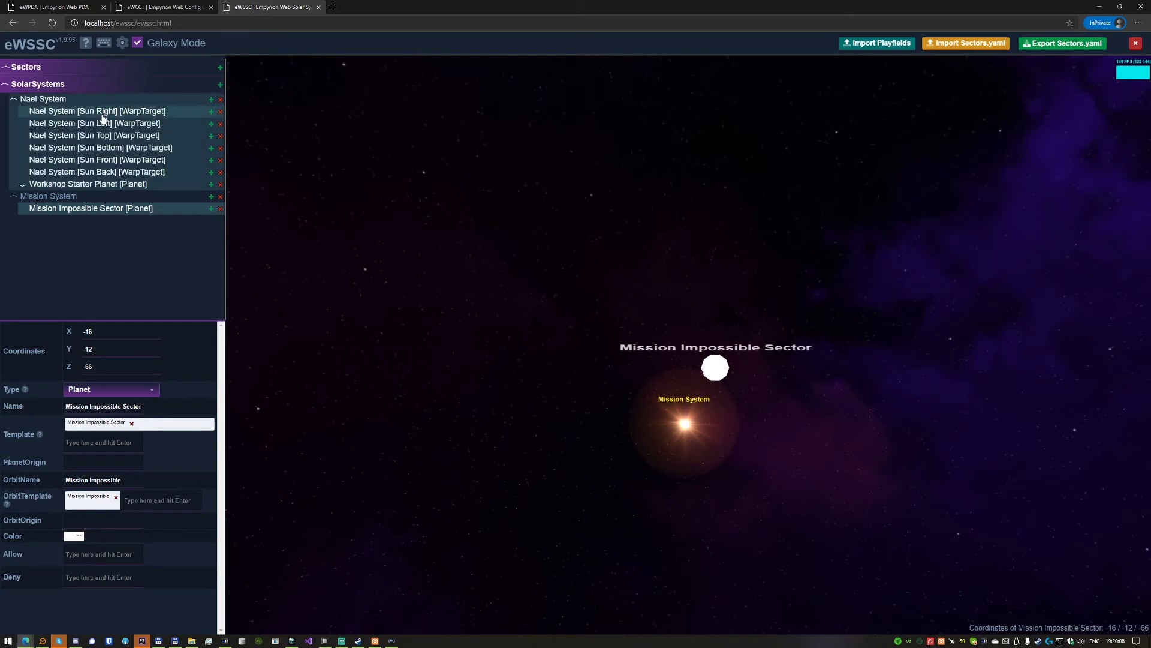
# - Add a new planet sector to Nael System and name it Akua Sector
pyautogui.click(22, 185)
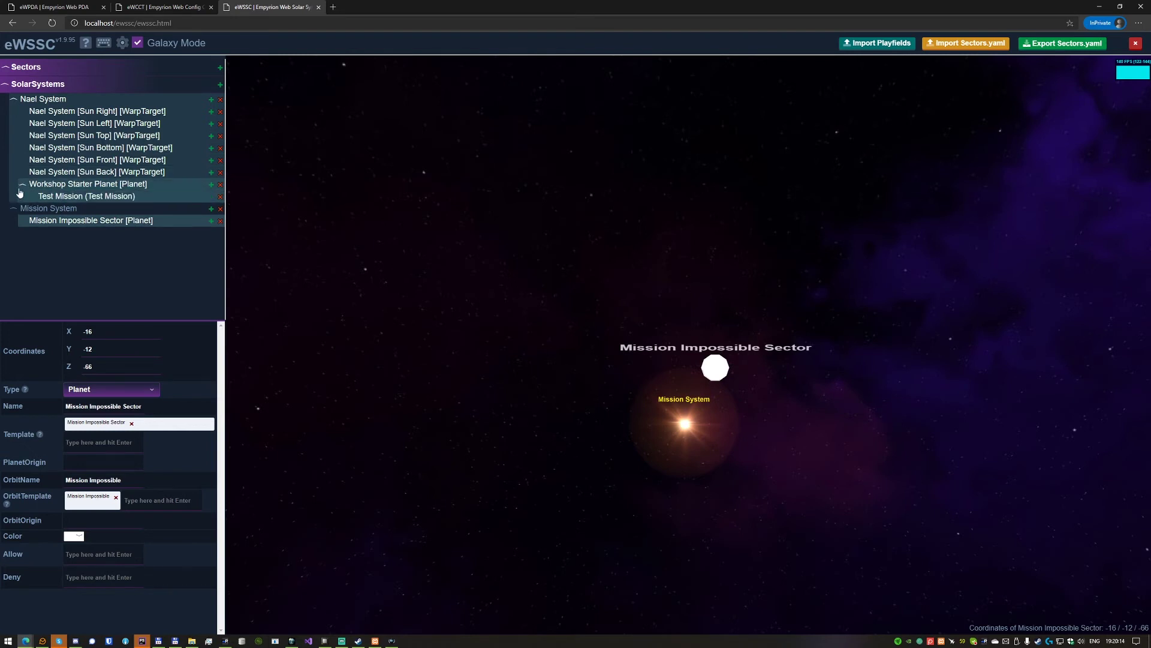
pyautogui.click(22, 186)
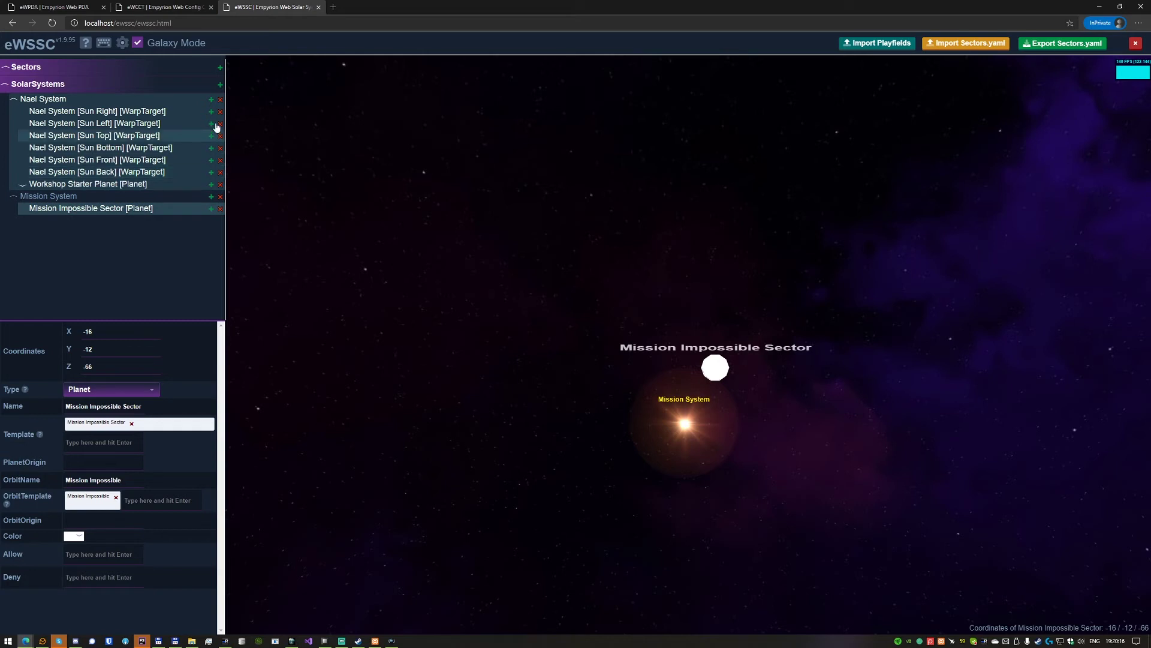
pyautogui.click(213, 100)
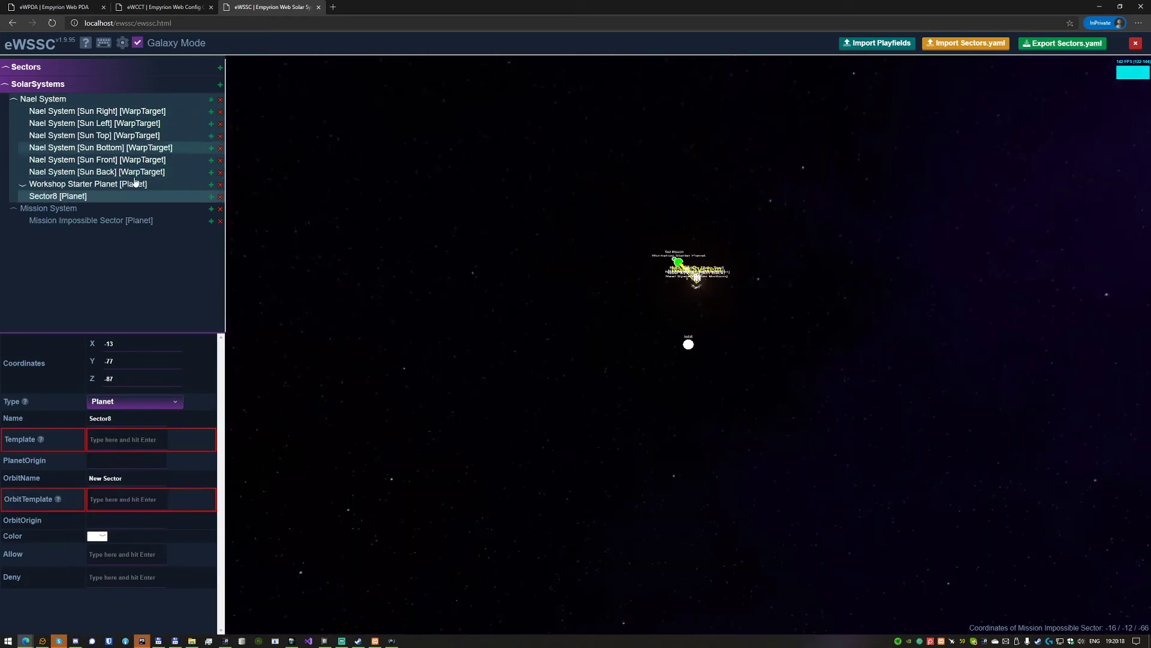
pyautogui.doubleClick(94, 421)
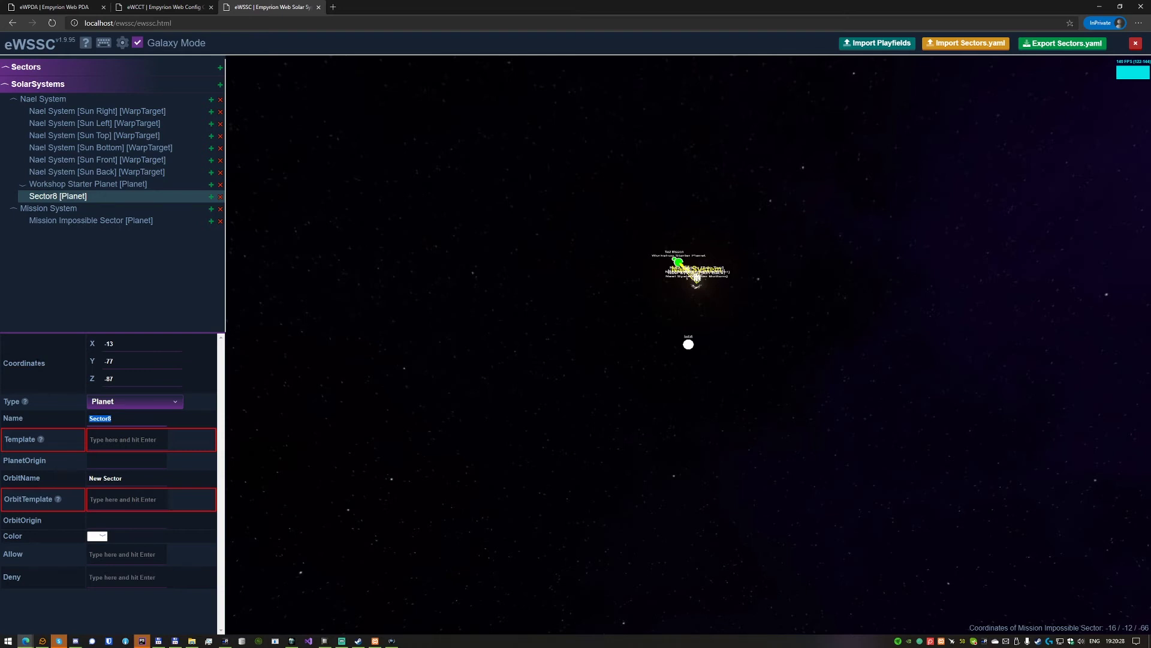
pyautogui.write('Au')
# - Copy the new planet's name into its OrbitName as Akua Sector and shorten the planet's own name to Akua
pyautogui.moveTo(151, 421); pyautogui.dragTo(80, 418)
pyautogui.hotkey('ctrl', 'c')
pyautogui.moveTo(137, 481); pyautogui.dragTo(80, 460)
pyautogui.hotkey('ctrl', 'v')
pyautogui.click(123, 418)
pyautogui.press('BackSpace')
pyautogui.press('BackSpace')
pyautogui.press('BackSpace')
pyautogui.press('BackSpace')
pyautogui.press('BackSpace')
pyautogui.press('BackSpace')
pyautogui.press('BackSpace')
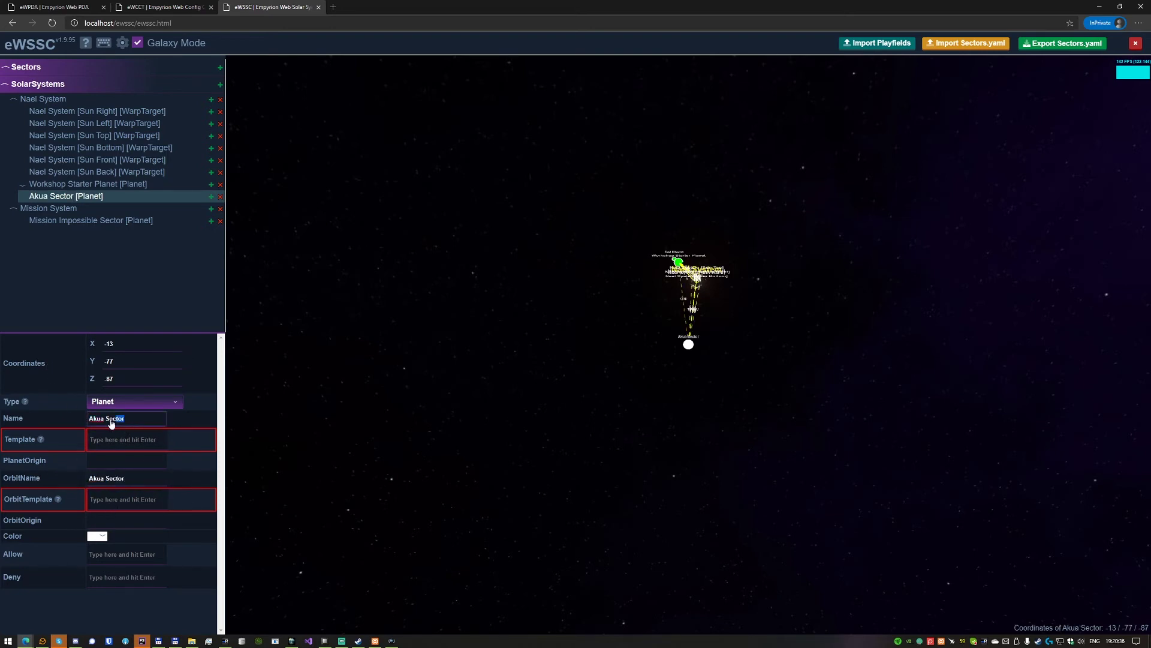
# - Set the OrbitName of the planet in Mission System to Mission Impossible Sector and replace its orbit template with Mission Impossible Sector
pyautogui.click(94, 226)
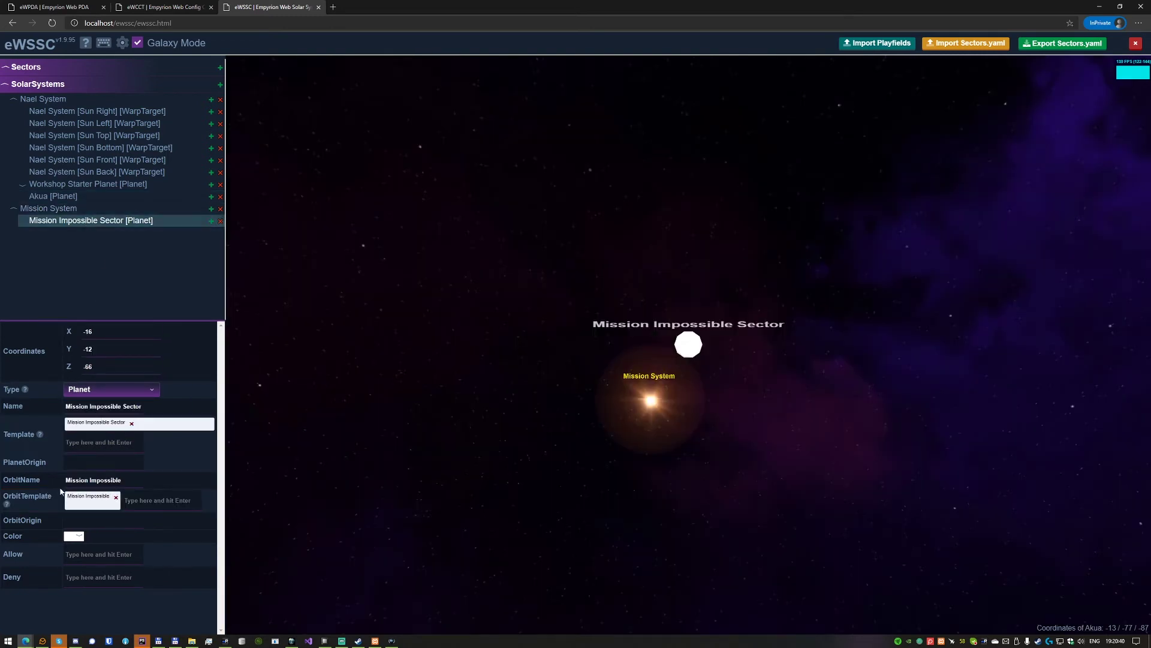
pyautogui.click(114, 483)
pyautogui.write('Sector')
pyautogui.click(116, 497)
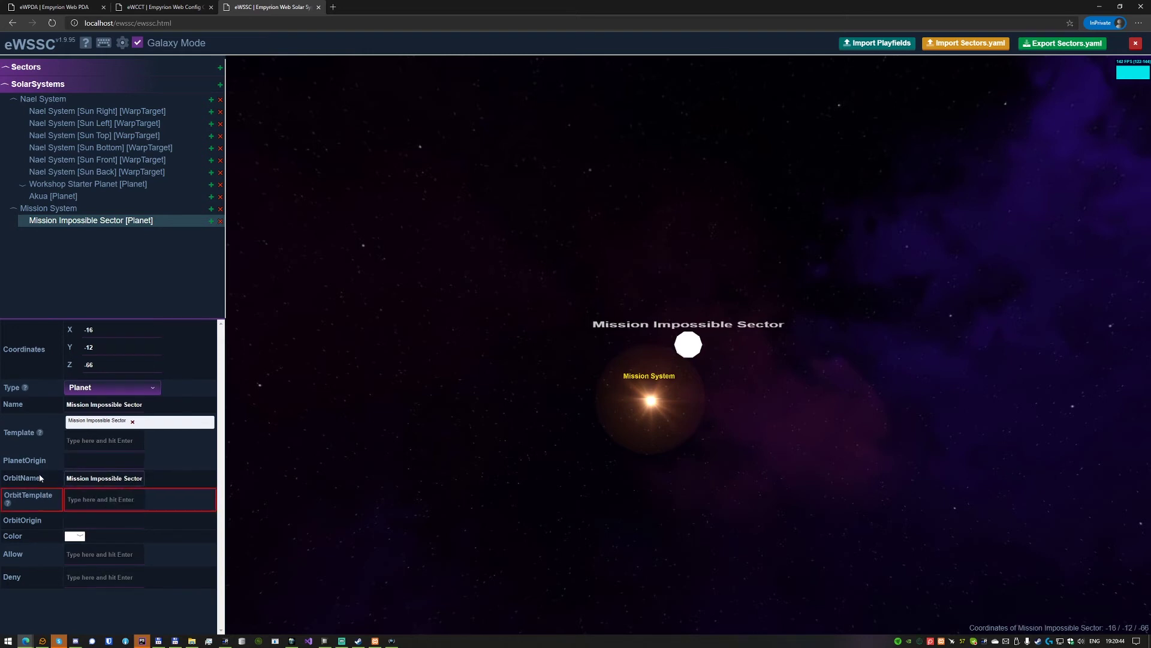
pyautogui.doubleClick(13, 478)
pyautogui.click(99, 500)
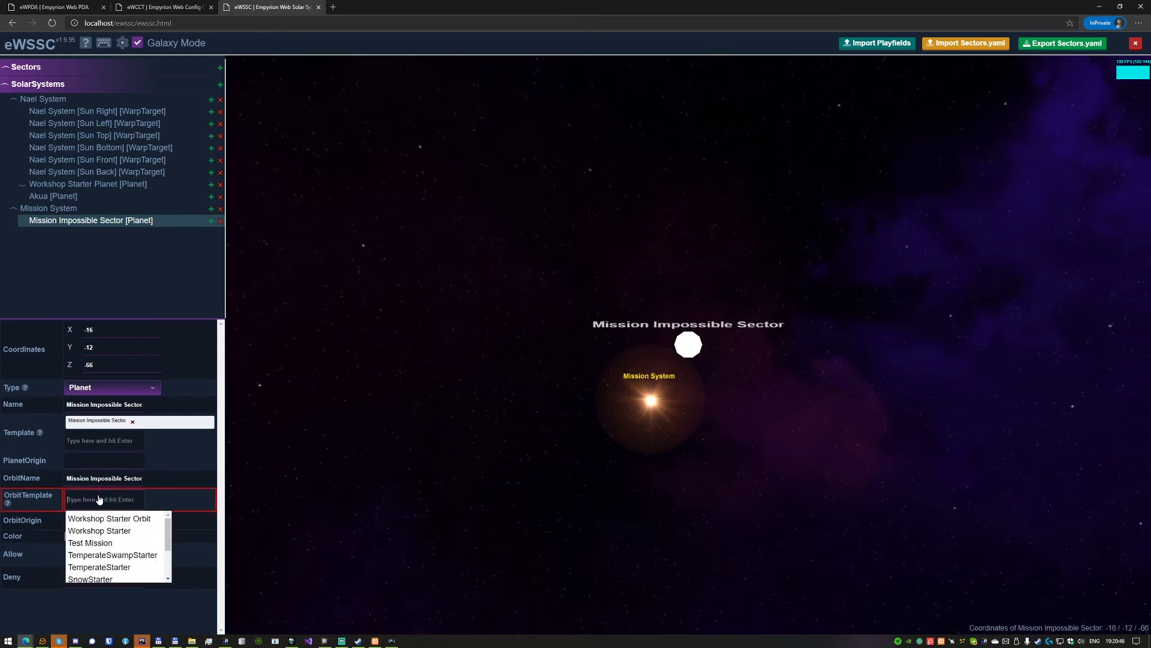
pyautogui.write('imp')
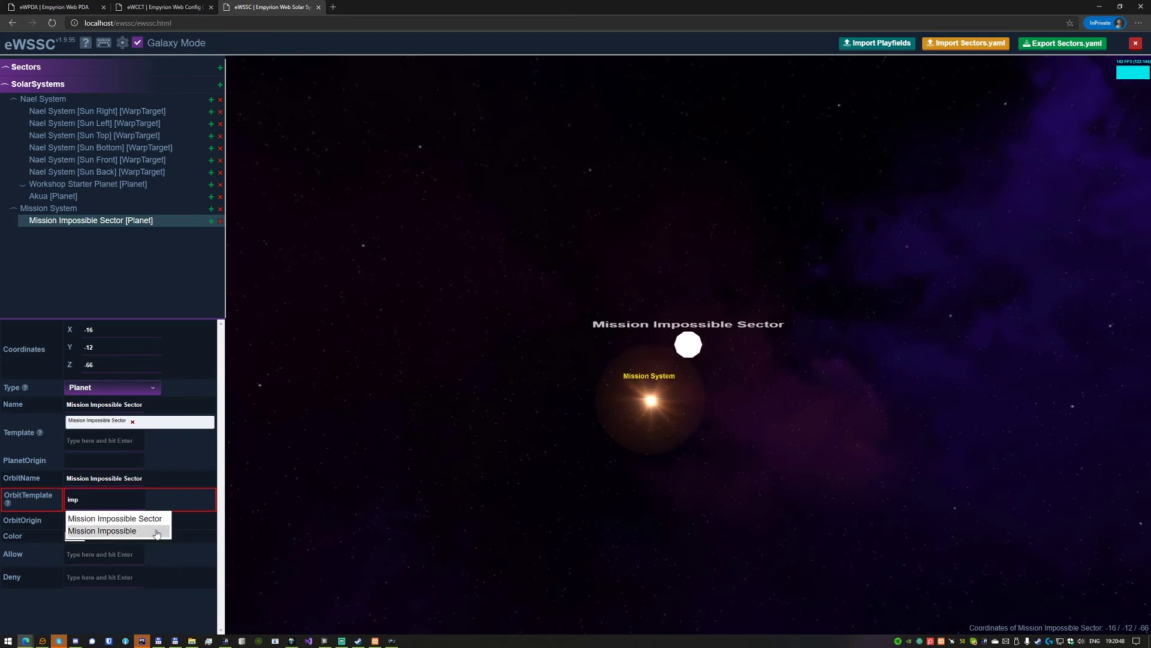
pyautogui.click(141, 519)
# - Replace the planet template in Mission System with Mission Impossible and shorten the planet's name to Mission Impossible
pyautogui.click(118, 411)
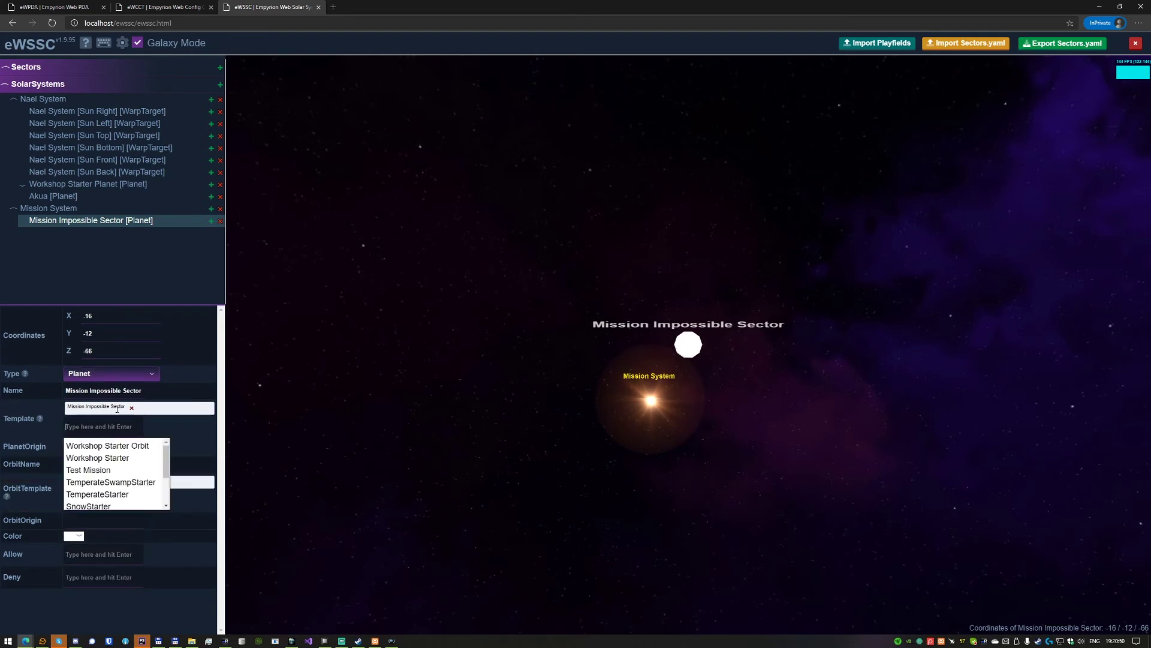
pyautogui.click(131, 407)
pyautogui.click(107, 428)
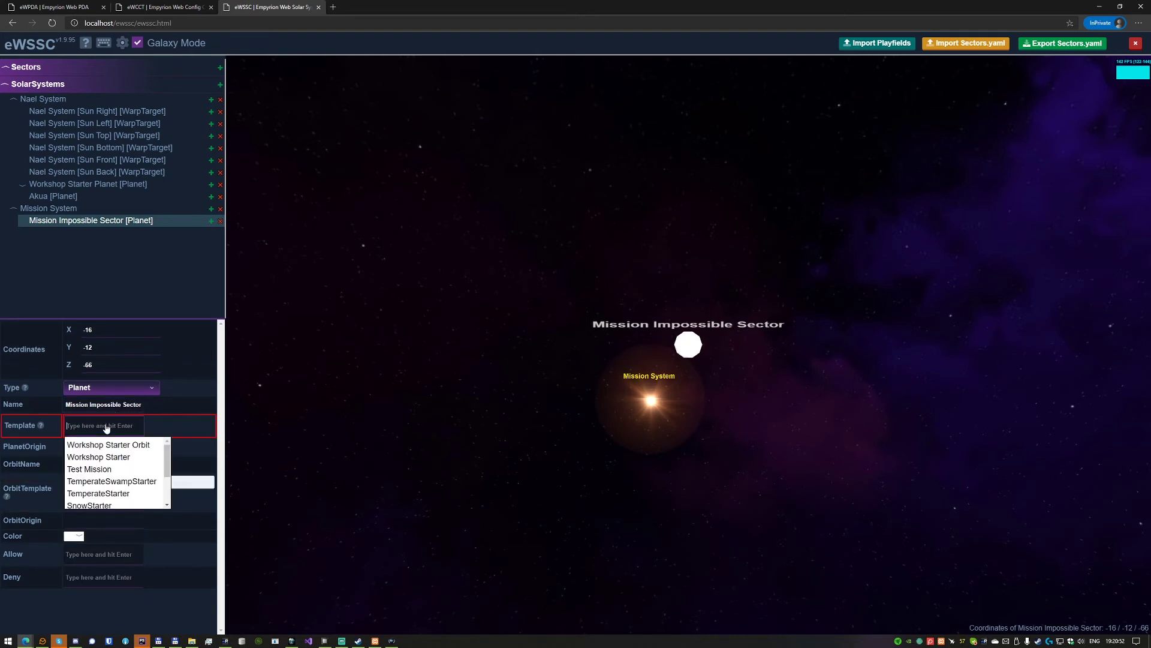
pyautogui.scroll(-2, 128, 484)
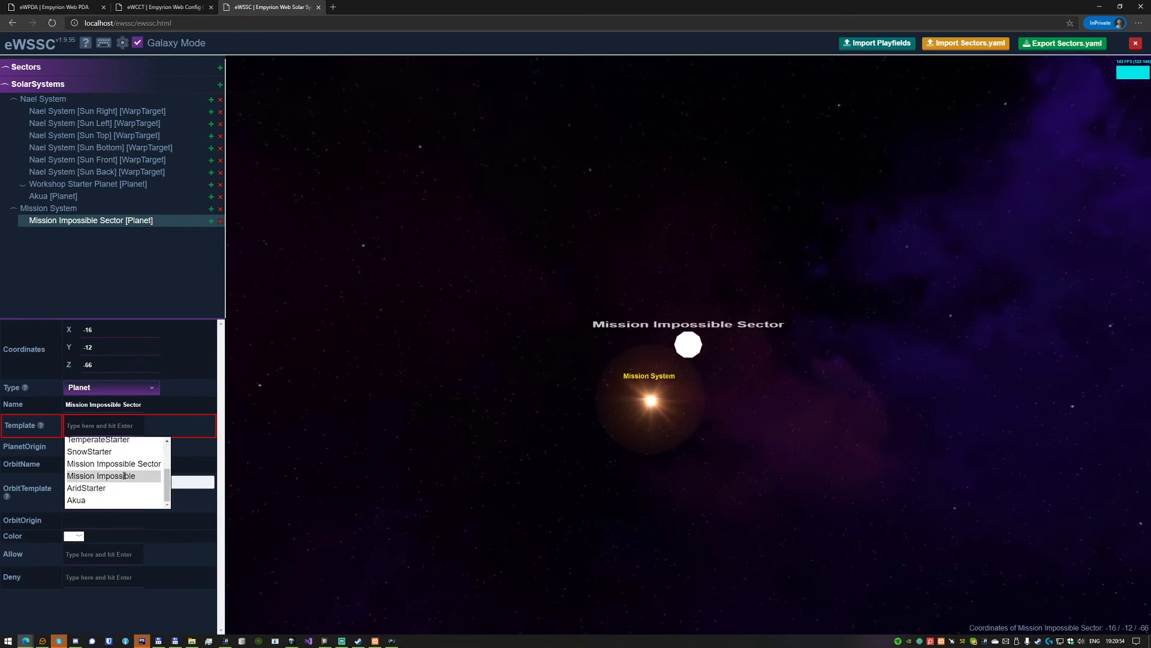
pyautogui.click(120, 475)
pyautogui.press('BackSpace')
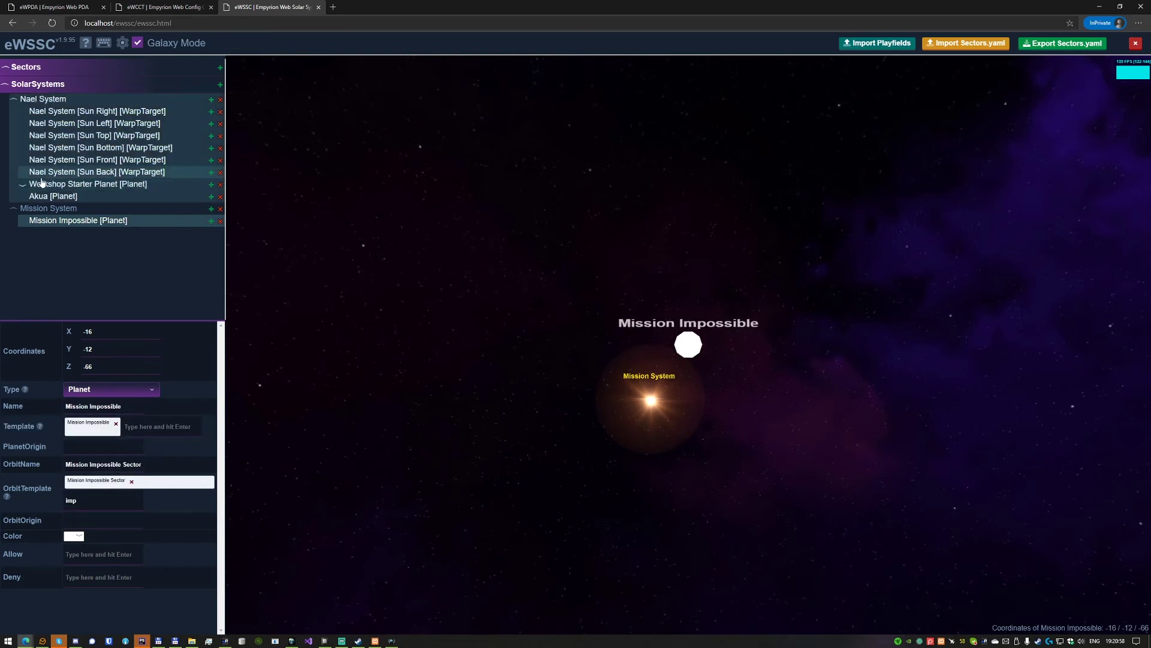
# - Duplicate the Mission Impossible Sector folder in the Workshop scenario's Playfields folder in File Explorer and name the copy Akua Sector
pyautogui.click(72, 197)
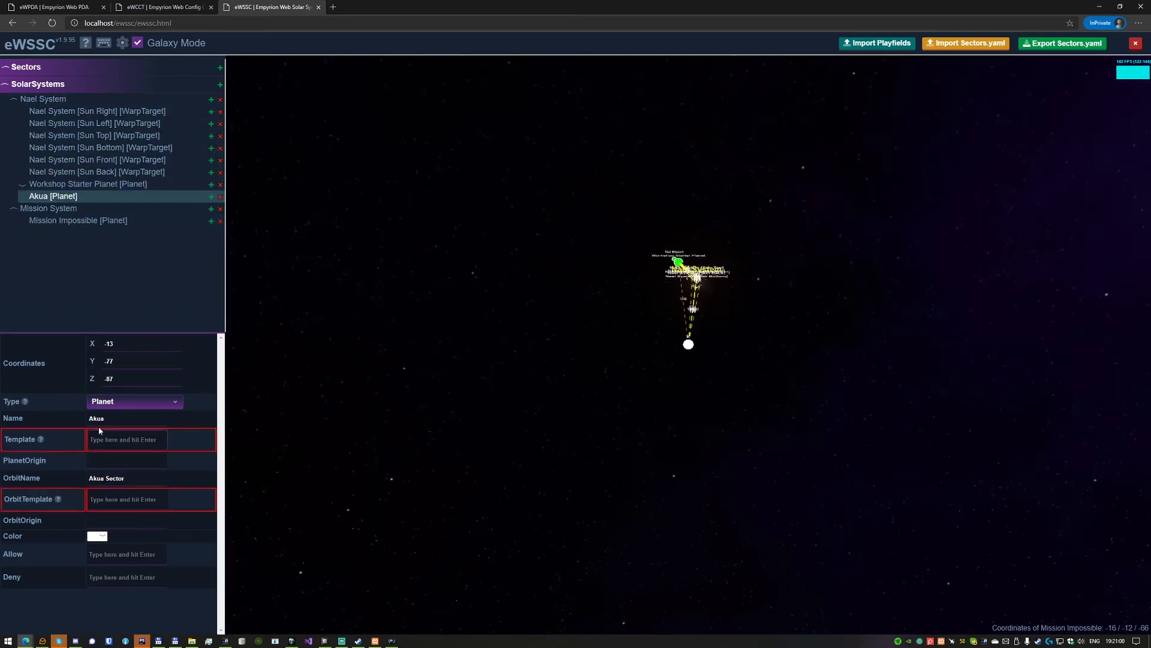
pyautogui.click(113, 479)
pyautogui.press('super+Tab')
pyautogui.click(394, 310)
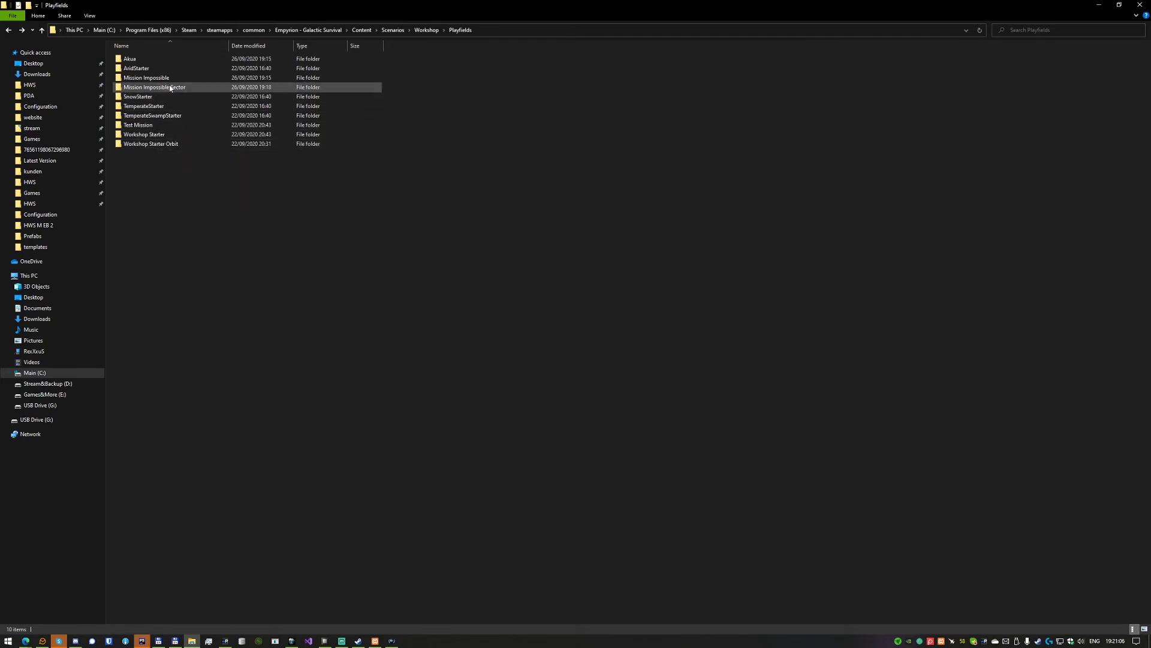
pyautogui.click(171, 87)
pyautogui.hotkey('ctrl', 'c')
pyautogui.hotkey('ctrl', 'v')
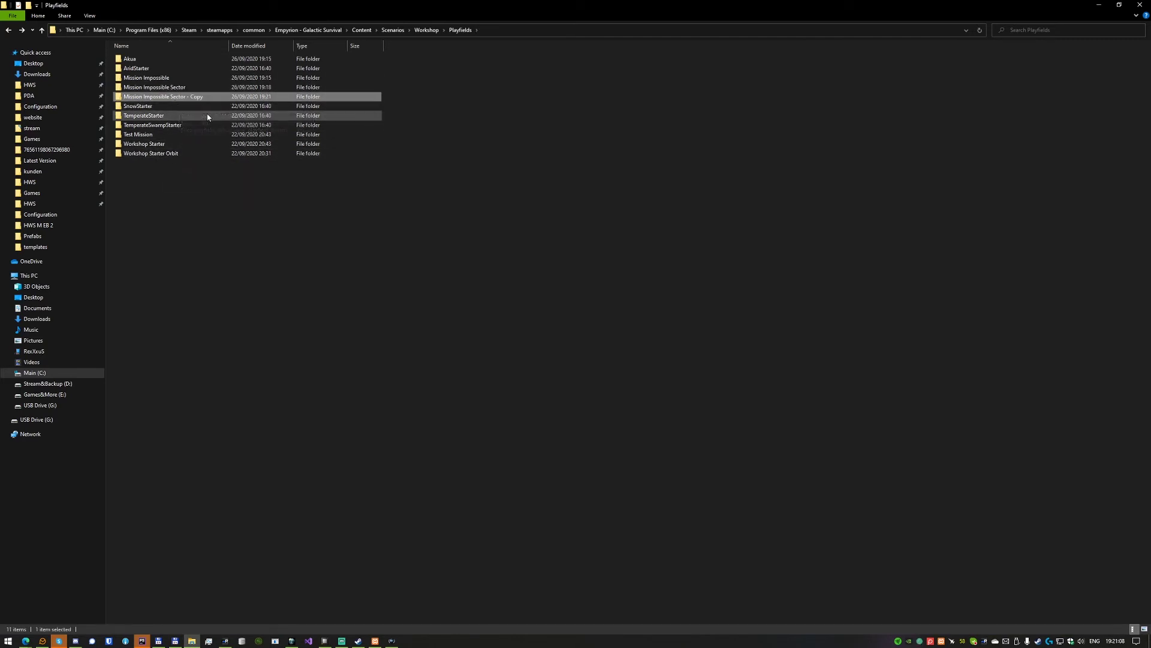
pyautogui.click(203, 98)
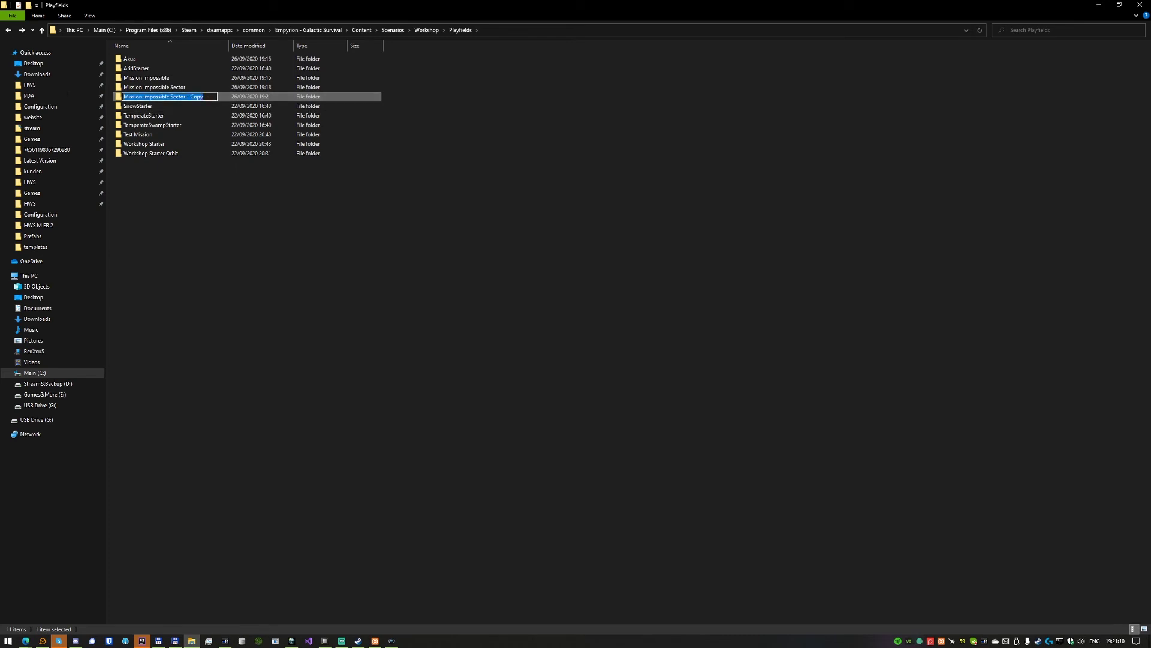
pyautogui.write('Akua Sector')
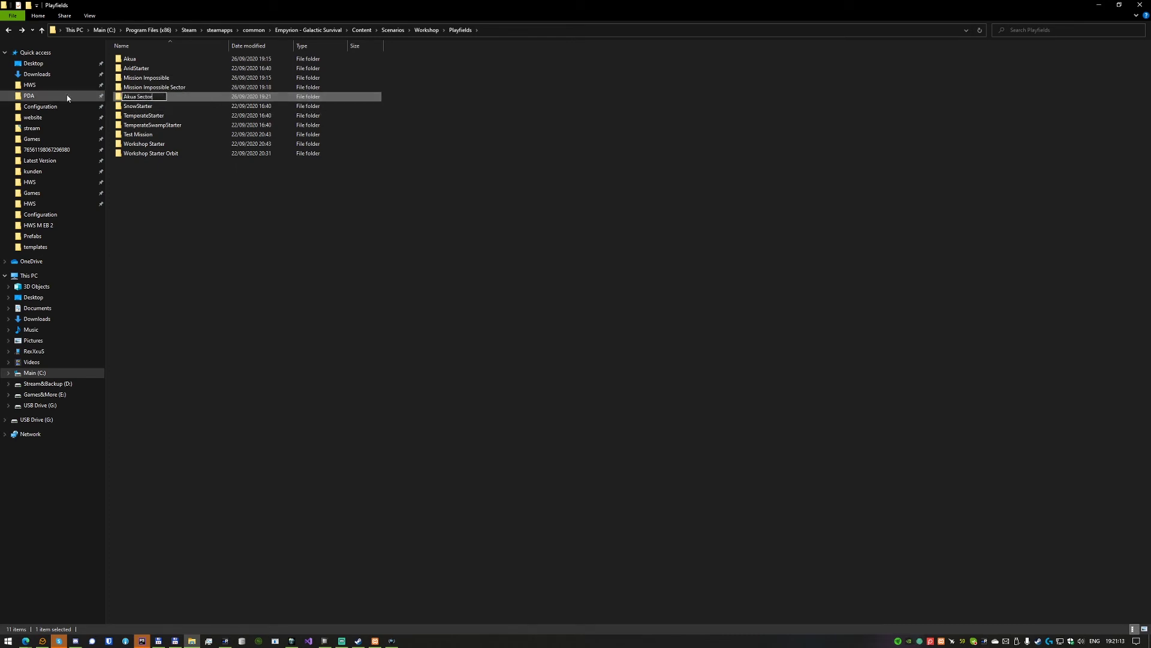
pyautogui.press('Return')
# - Switch back to eWSSC and import the Workshop scenario's Playfields folder again
pyautogui.hotkey('alt', 'Tab')
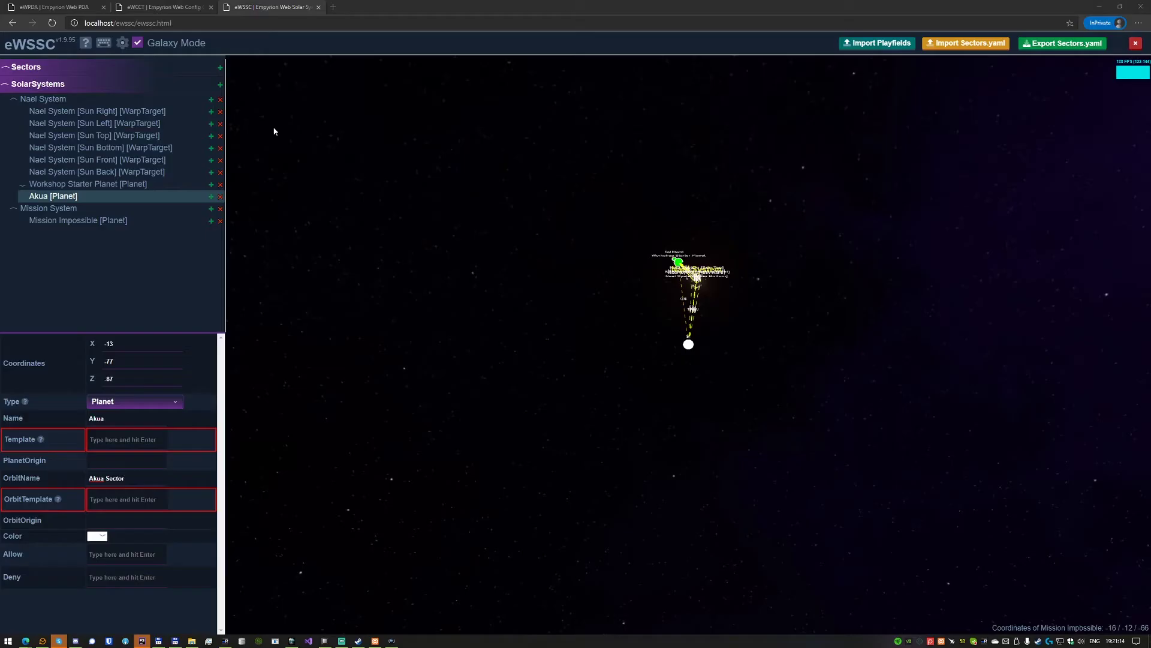
pyautogui.click(879, 44)
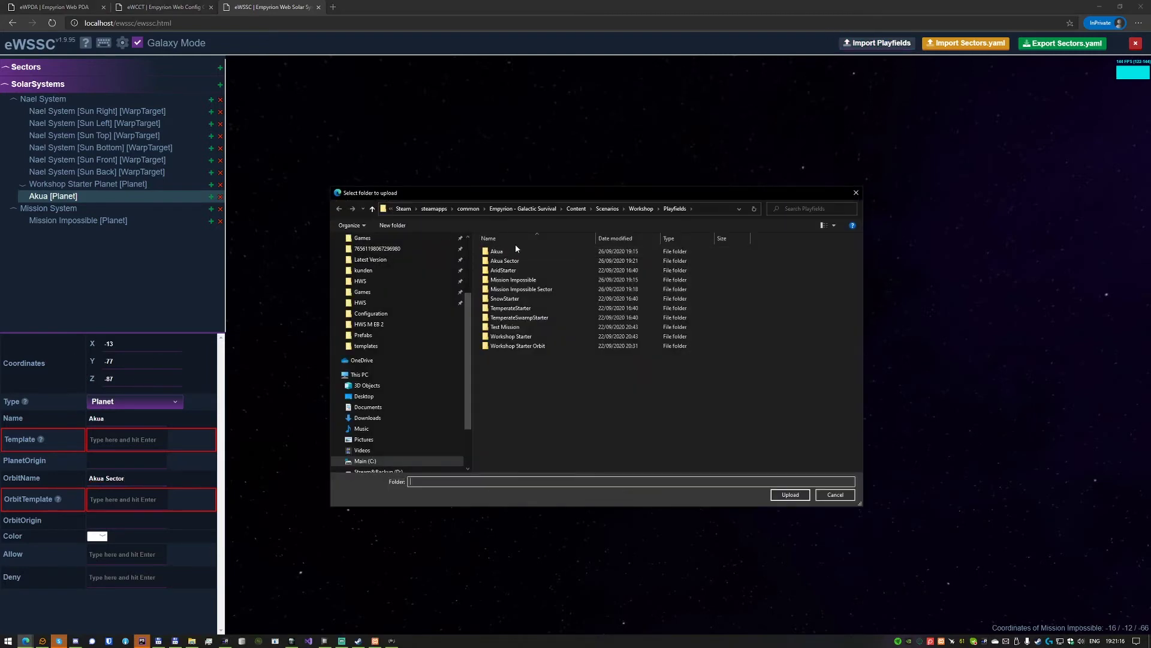
pyautogui.click(502, 270)
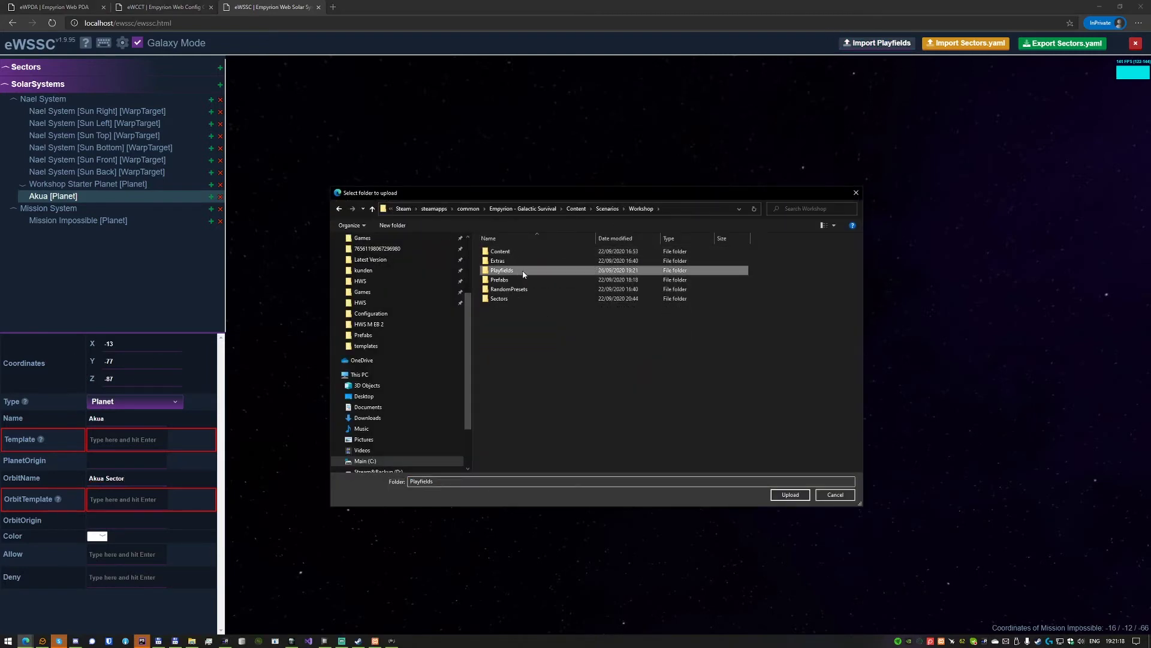
pyautogui.click(790, 494)
pyautogui.click(617, 79)
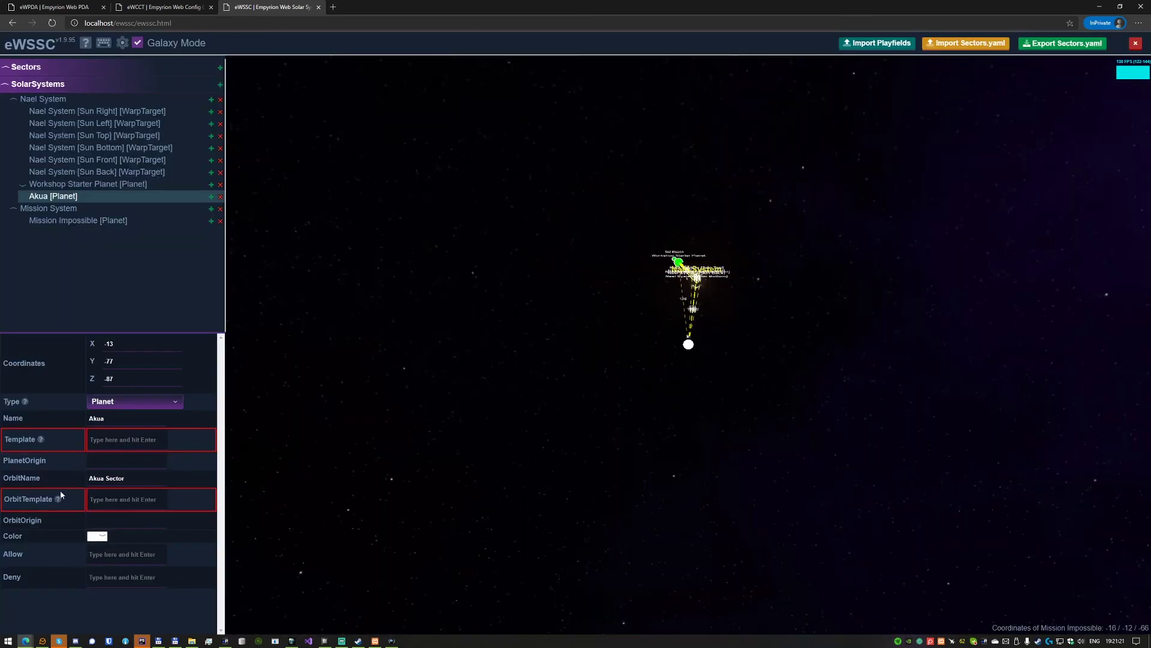
# - Assign the Akua planet the template Akua and the orbit template Akua Sector
pyautogui.click(117, 440)
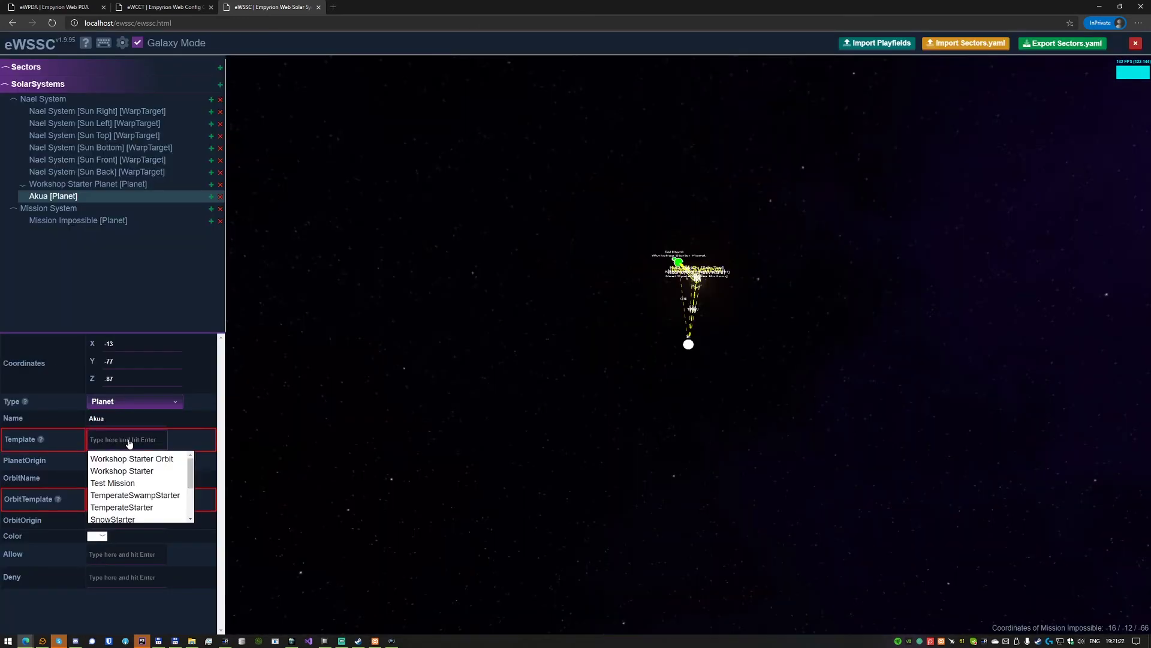
pyautogui.write('ak')
pyautogui.click(105, 469)
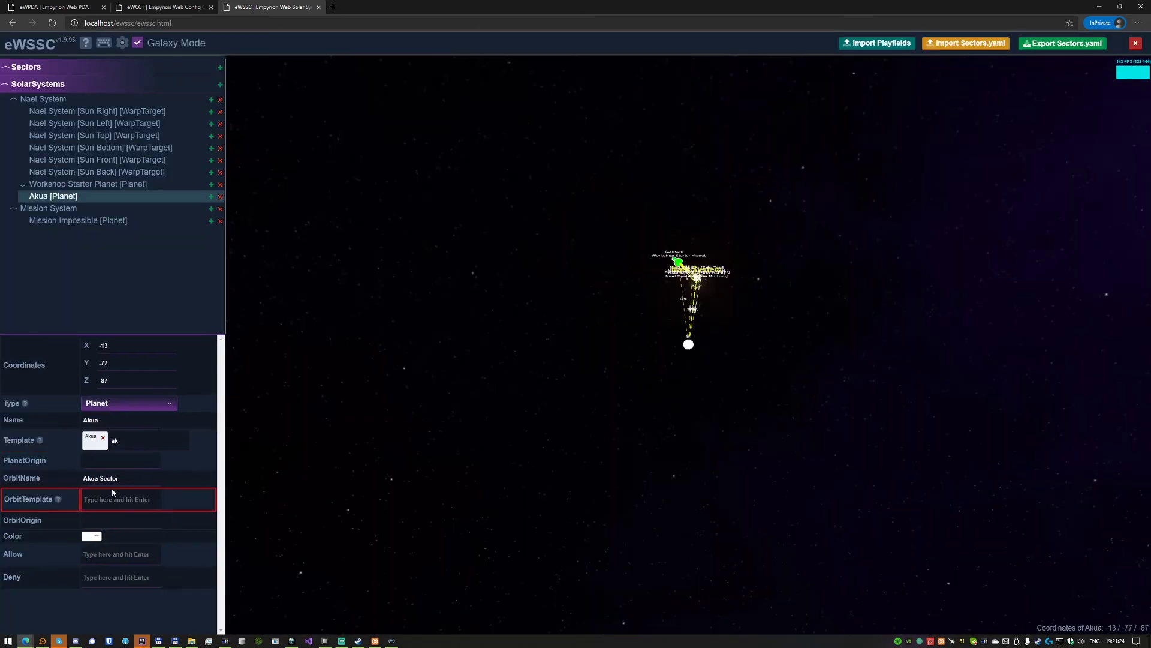
pyautogui.click(111, 500)
pyautogui.write('aku')
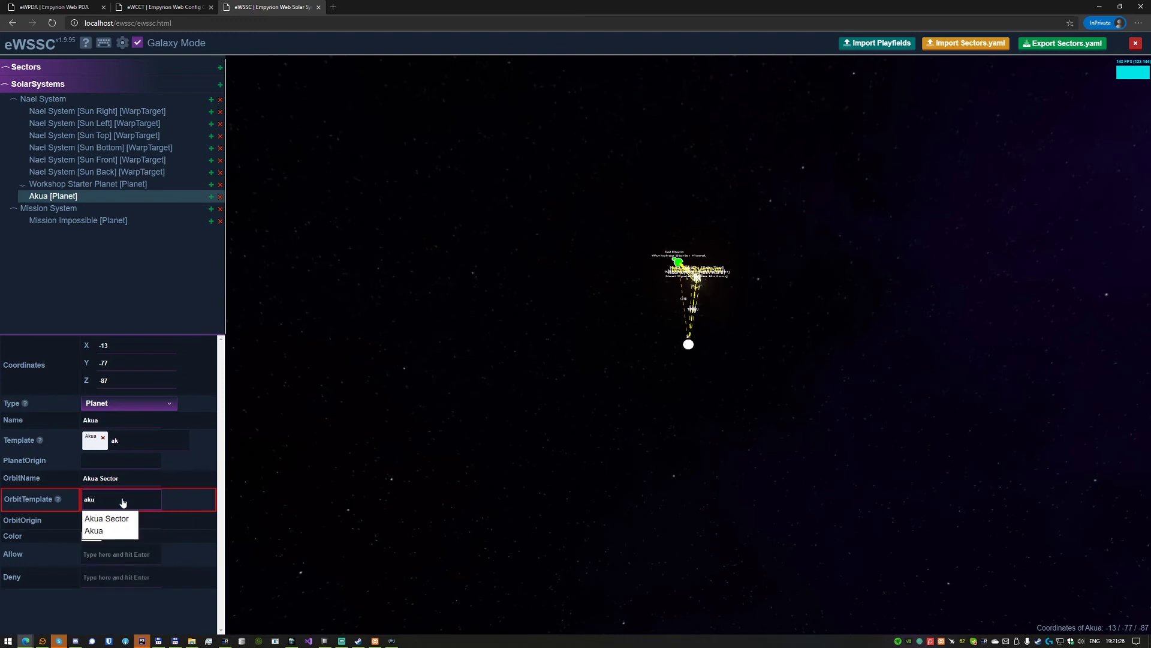
pyautogui.click(96, 517)
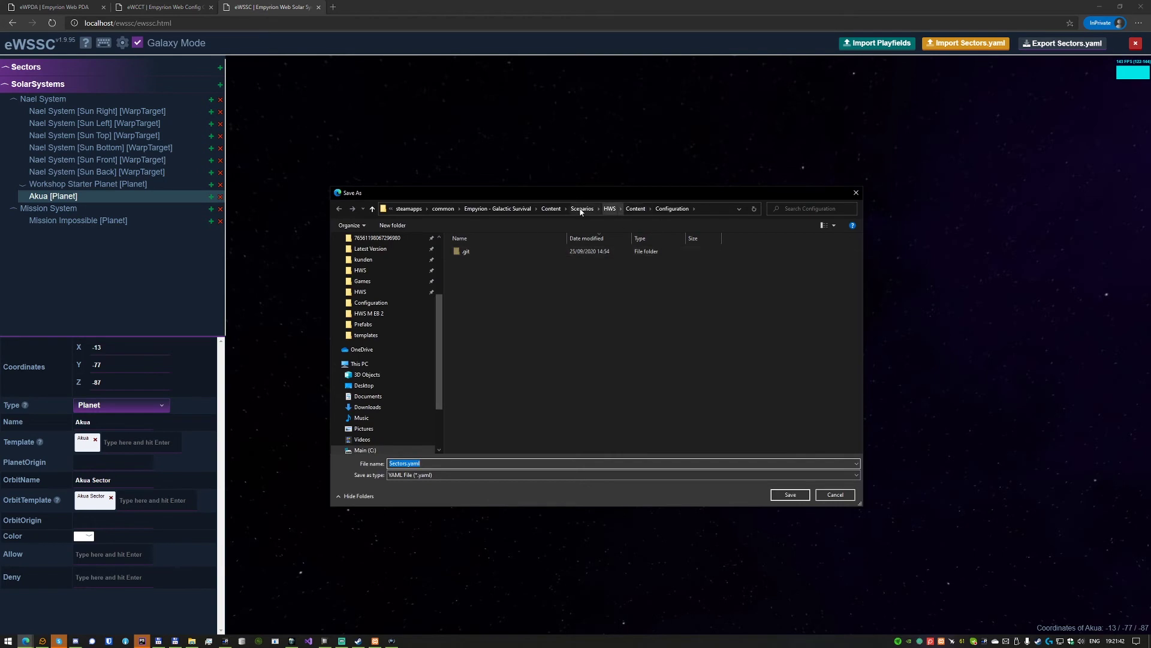
# - Export the sectors over the existing Sectors.yaml in the Workshop scenario's Sectors folder
pyautogui.click(581, 210)
pyautogui.click(483, 441)
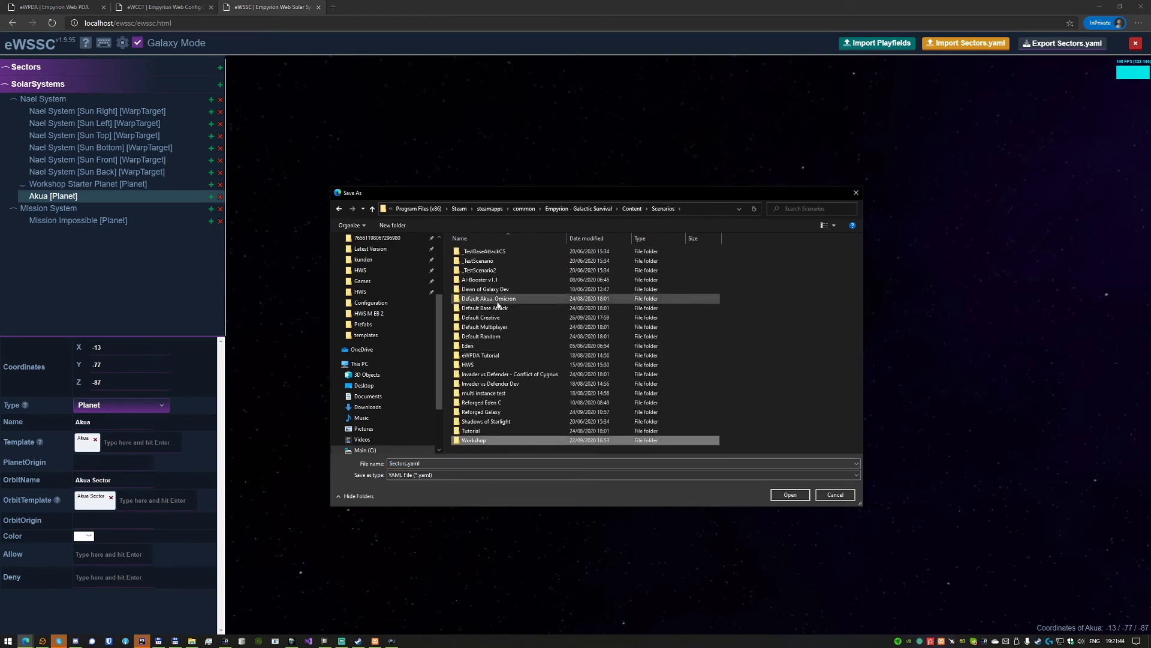
pyautogui.press('Return')
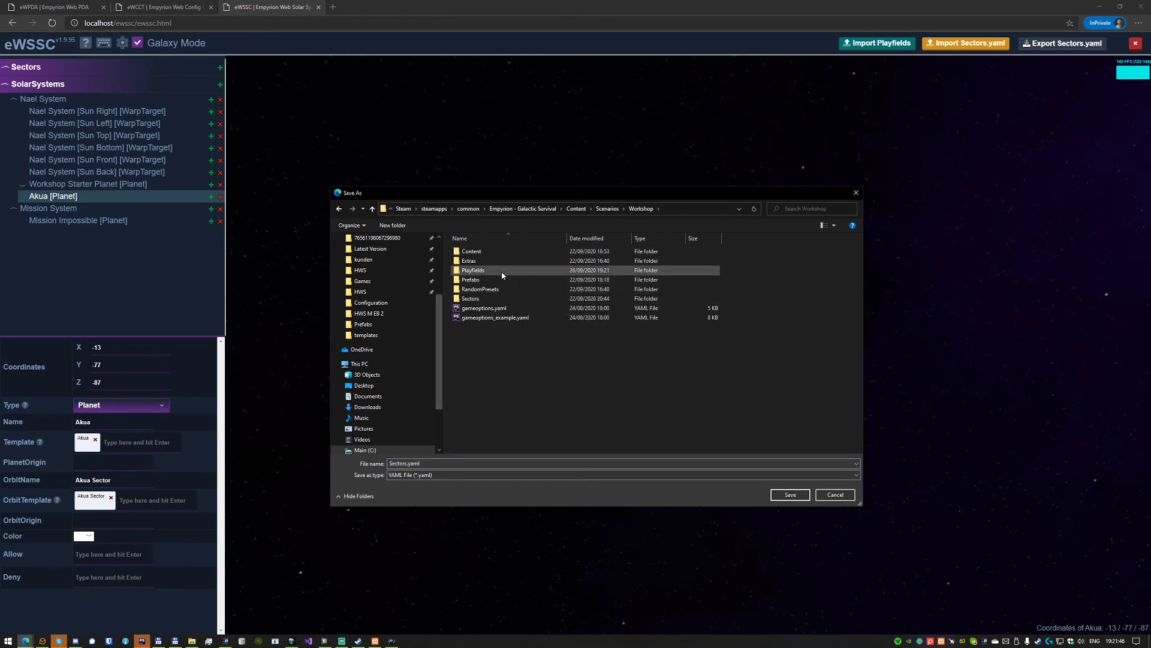
pyautogui.doubleClick(474, 298)
pyautogui.click(492, 252)
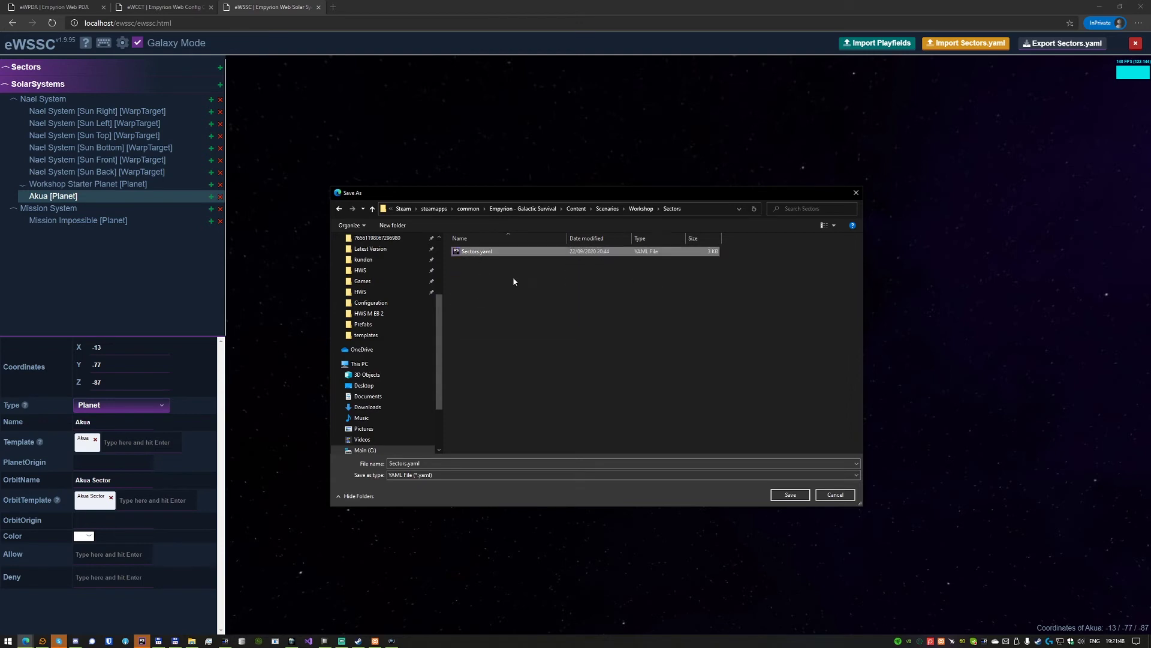
pyautogui.click(791, 495)
pyautogui.click(607, 326)
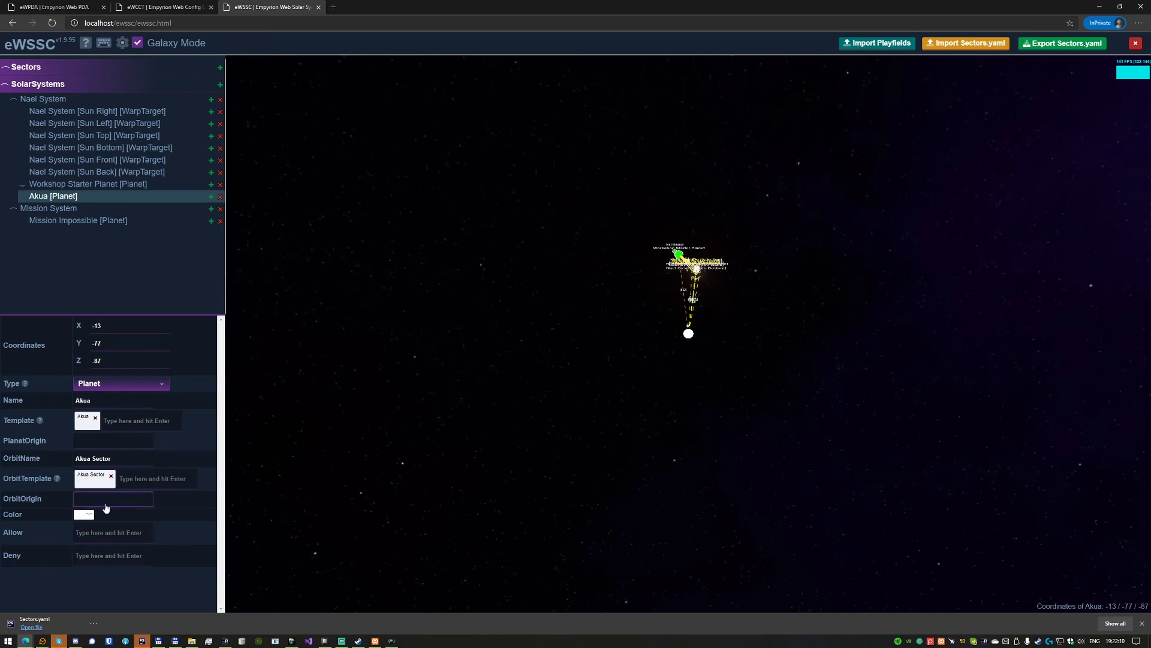
# - Switch to the running Empyrion game and examine the PDA's Talon and Zirax chapters and the NPC faction reputations
pyautogui.click(77, 502)
pyautogui.click(104, 443)
pyautogui.hotkey('alt', 'Tab')
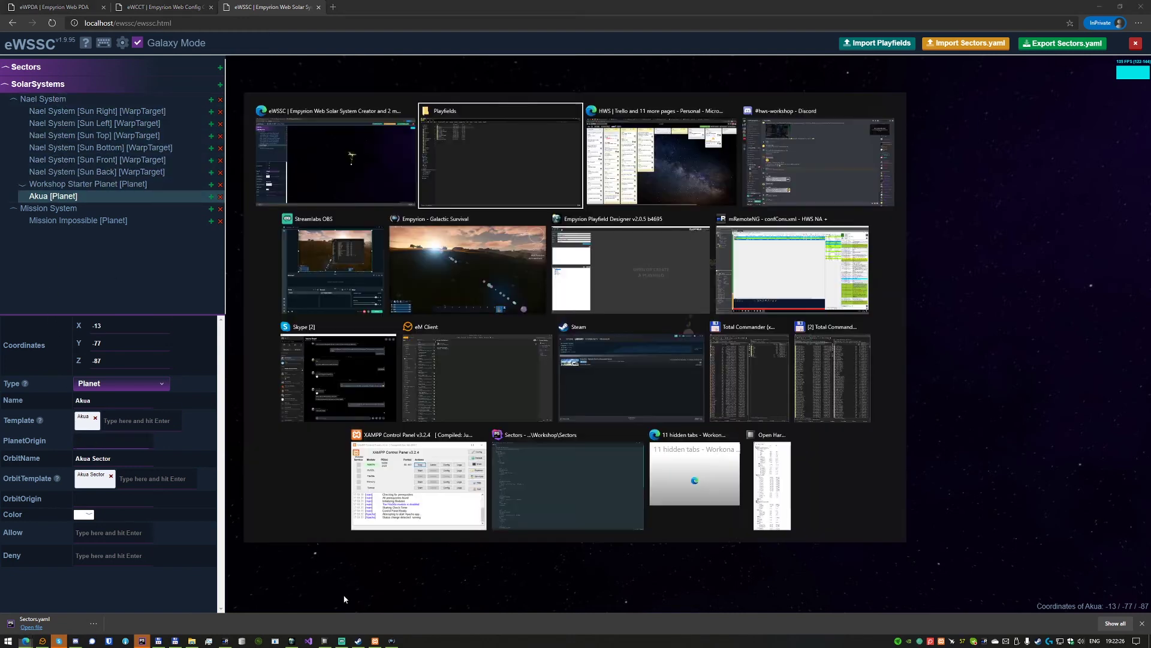
pyautogui.click(468, 267)
pyautogui.press('F1')
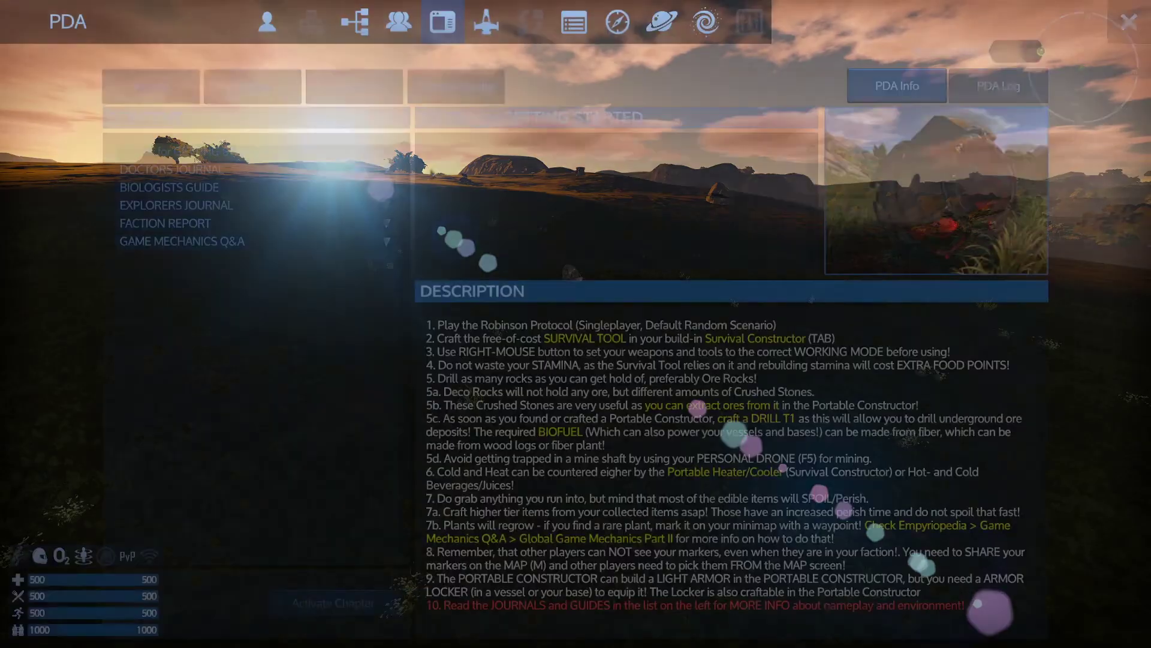
pyautogui.click(253, 86)
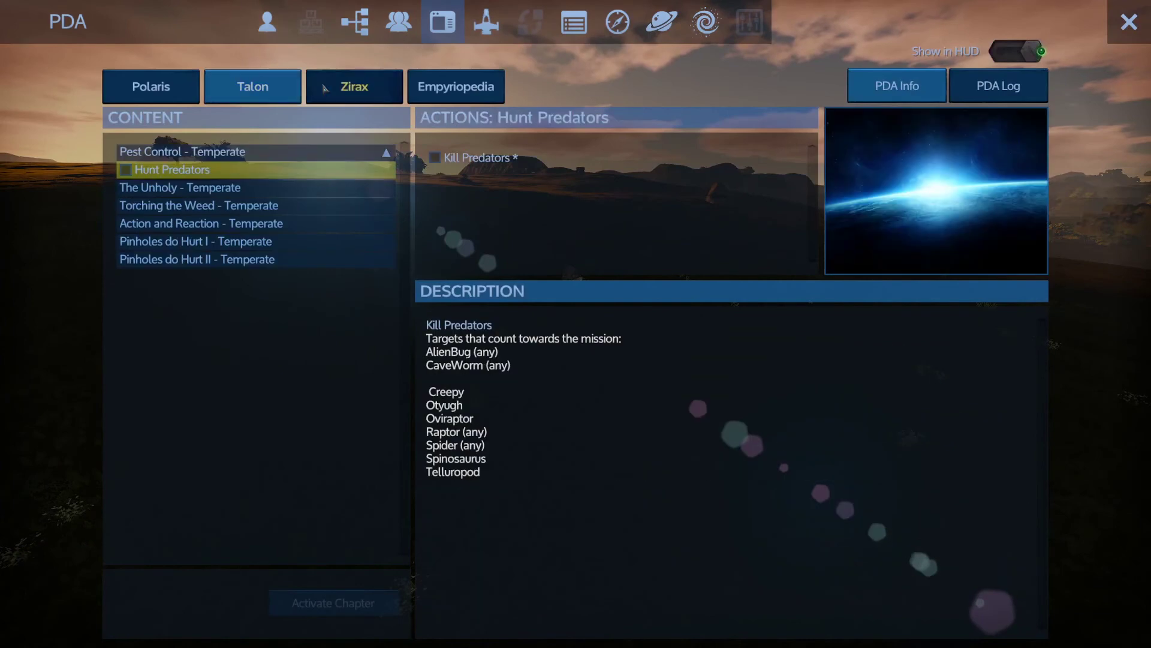
pyautogui.click(355, 86)
pyautogui.click(397, 23)
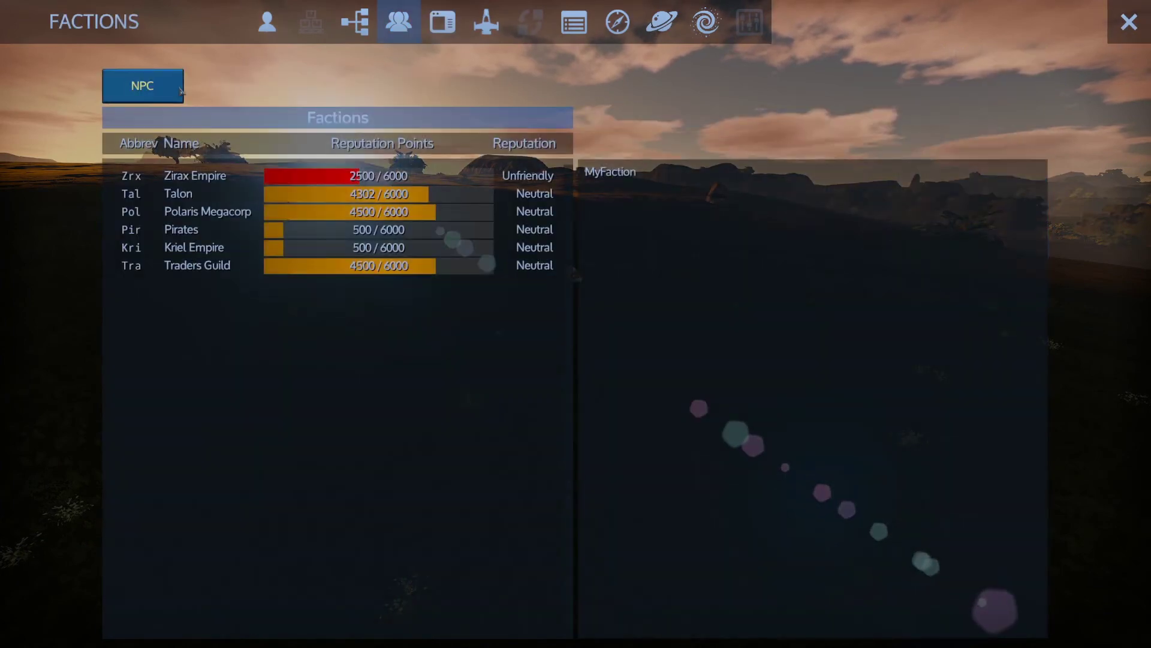
pyautogui.press('F1')
pyautogui.press('i')
# - Return to eWSSC and copy the PlanetOrigin Defender:0 from Workshop Starter Planet to the Akua planet
pyautogui.hotkey('alt', 'Tab')
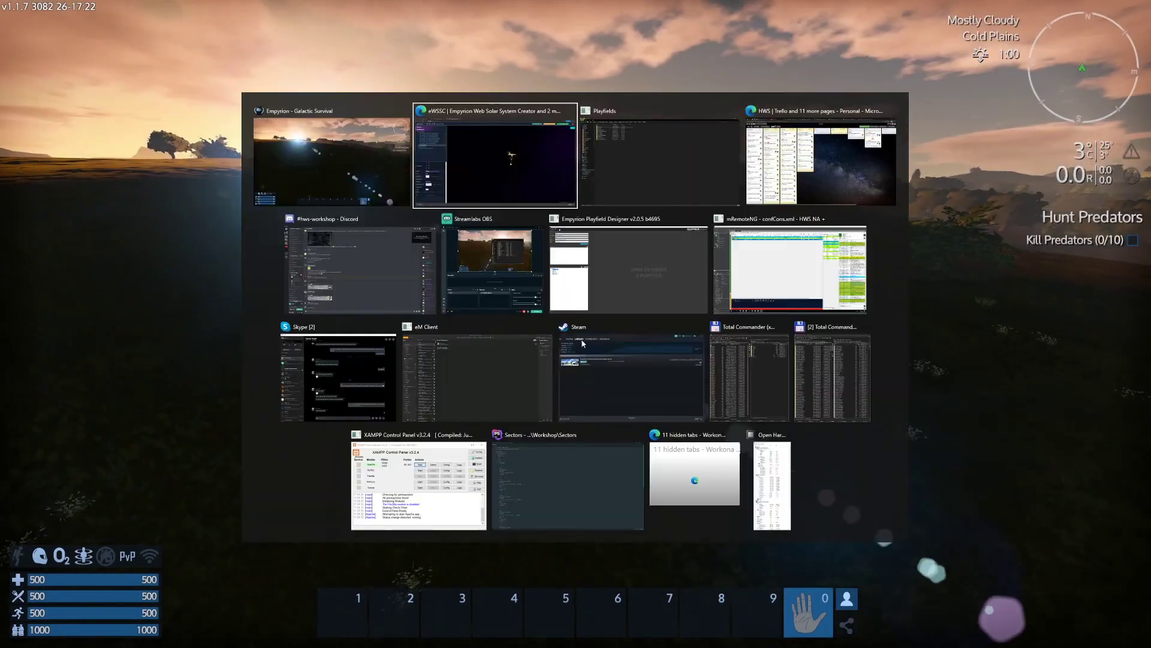
pyautogui.hotkey('alt', 'Tab')
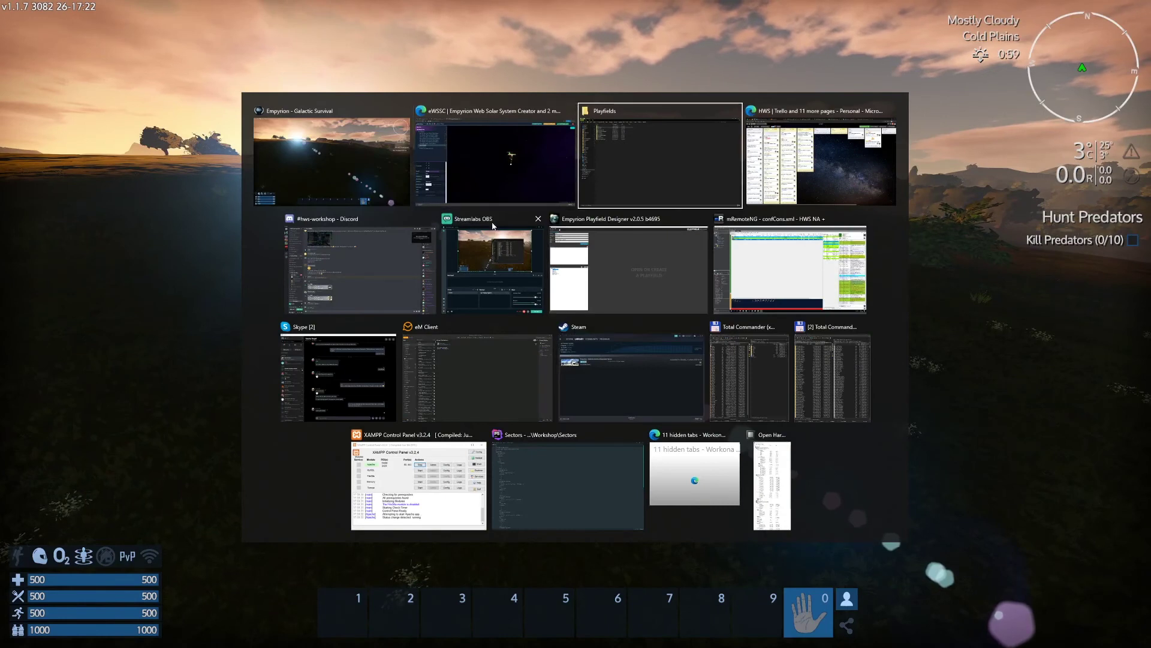
pyautogui.click(469, 187)
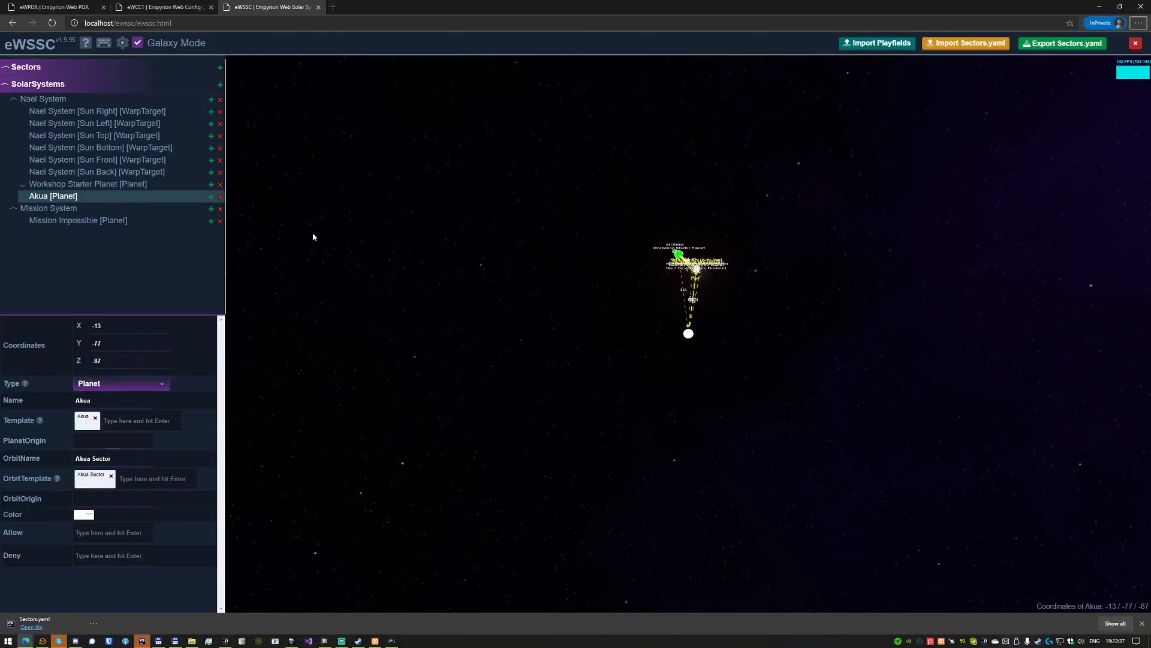
pyautogui.click(50, 185)
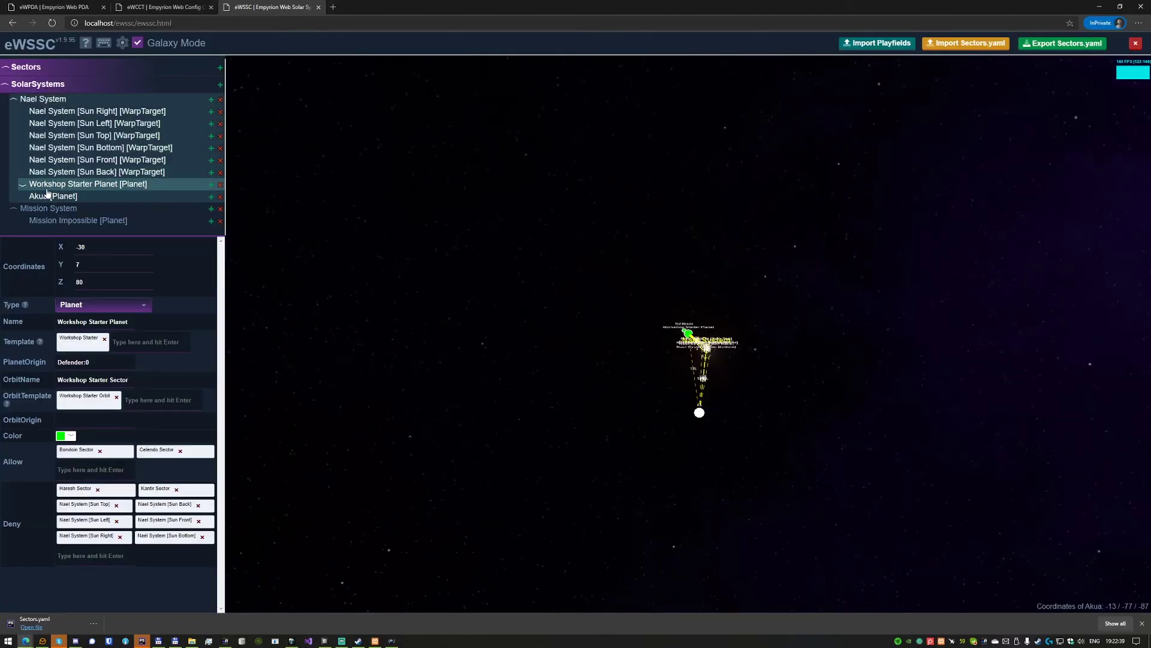
pyautogui.click(94, 366)
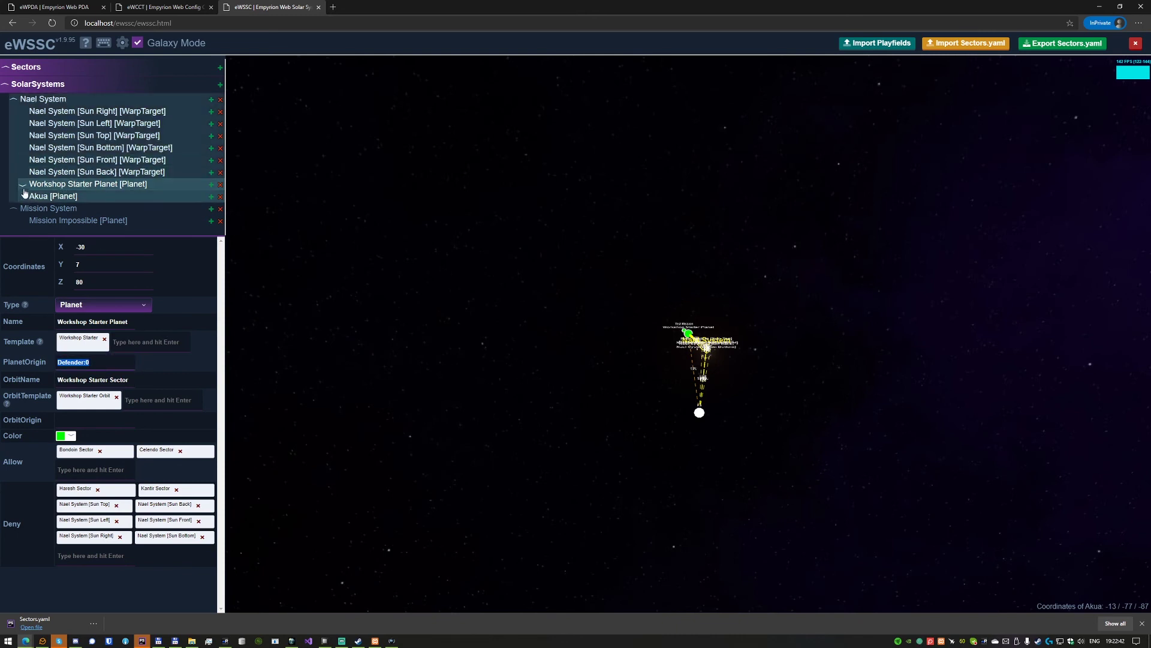
pyautogui.click(153, 184)
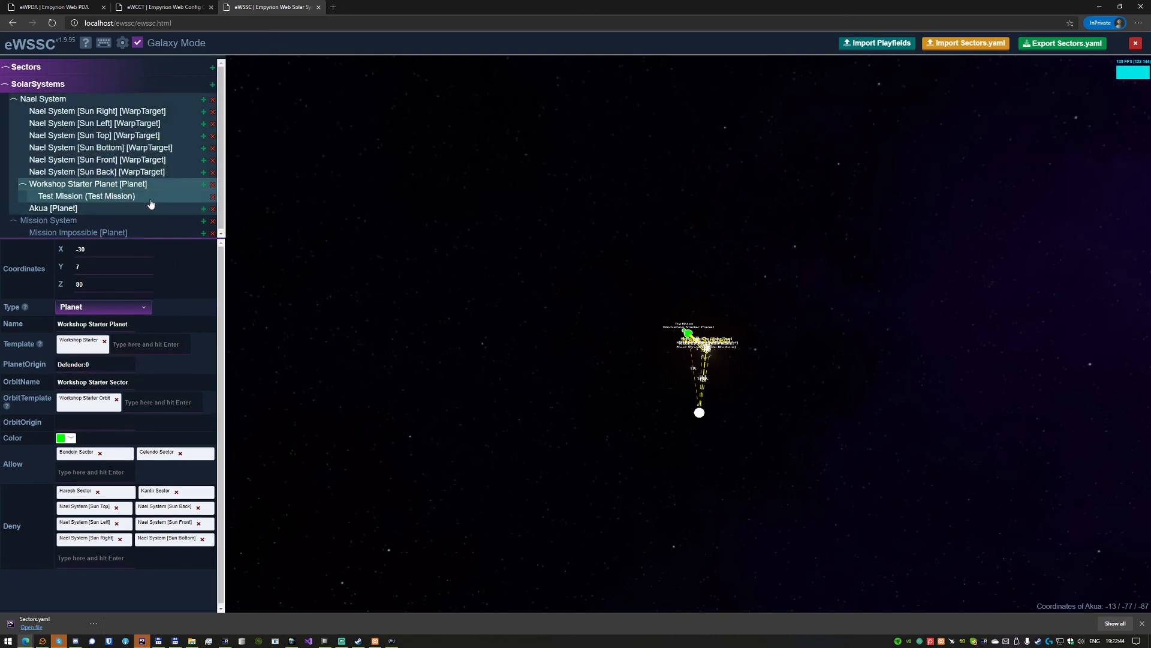
pyautogui.click(109, 195)
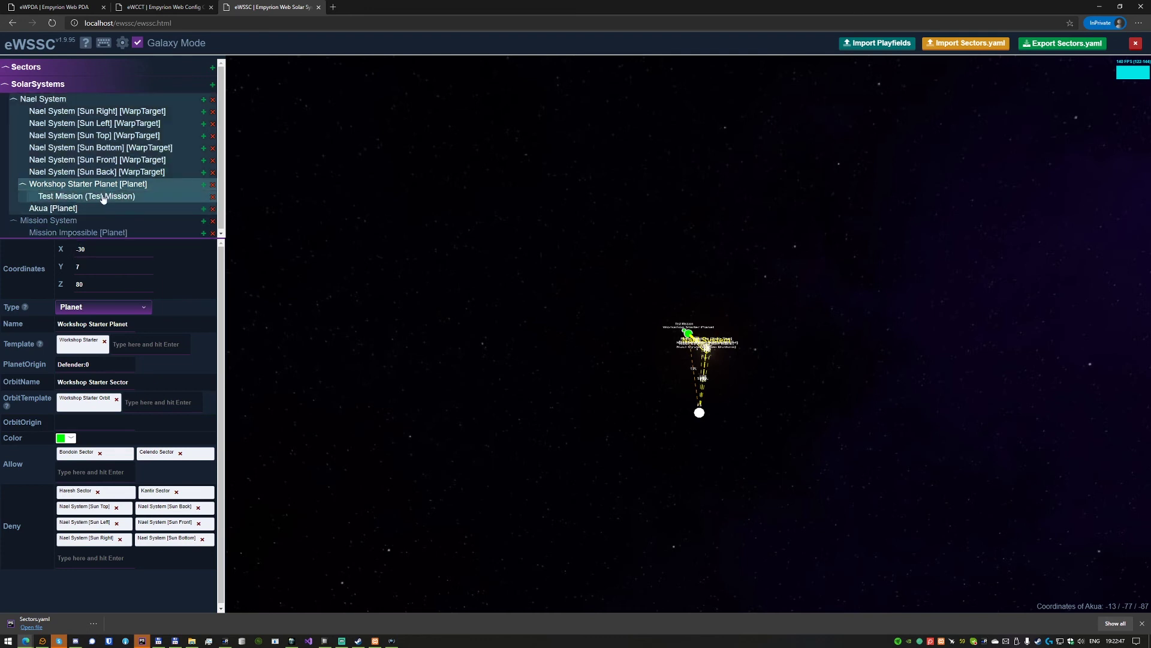
pyautogui.click(24, 189)
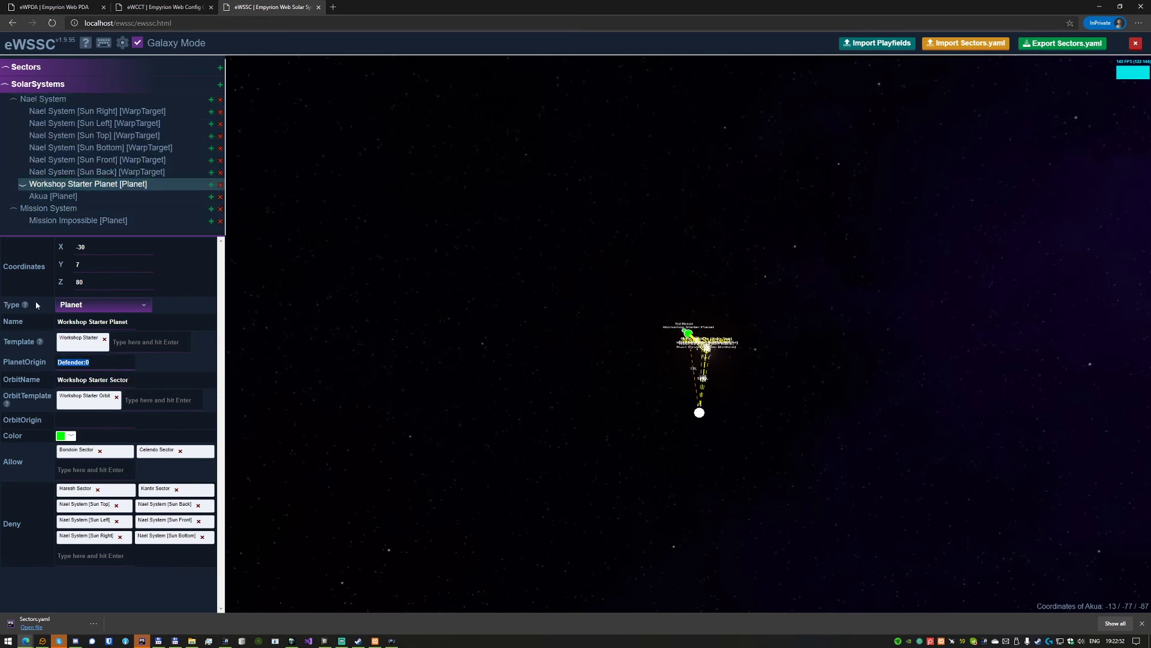
pyautogui.click(58, 196)
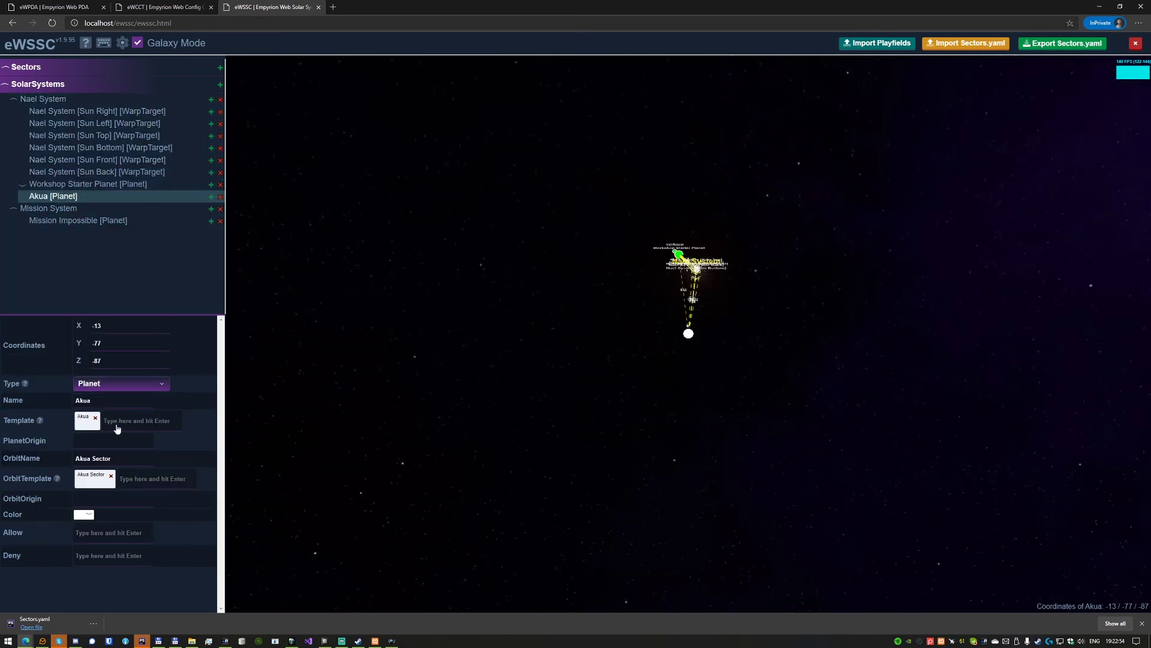
pyautogui.click(90, 444)
# - Export the sectors with Akua's planet origin, replacing the existing Sectors.yaml
pyautogui.click(1063, 43)
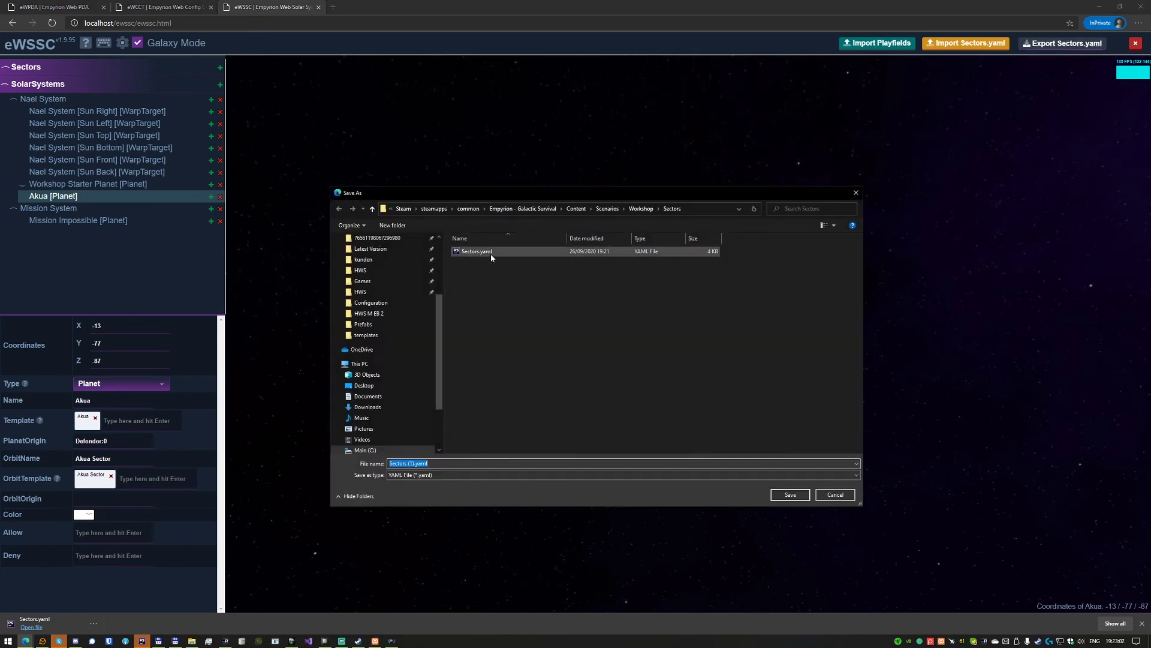
pyautogui.doubleClick(490, 252)
pyautogui.click(602, 324)
# - Switch to Empyrion, quit the running game and open the scenario selection for a new single-player game
pyautogui.hotkey('alt', 'Tab')
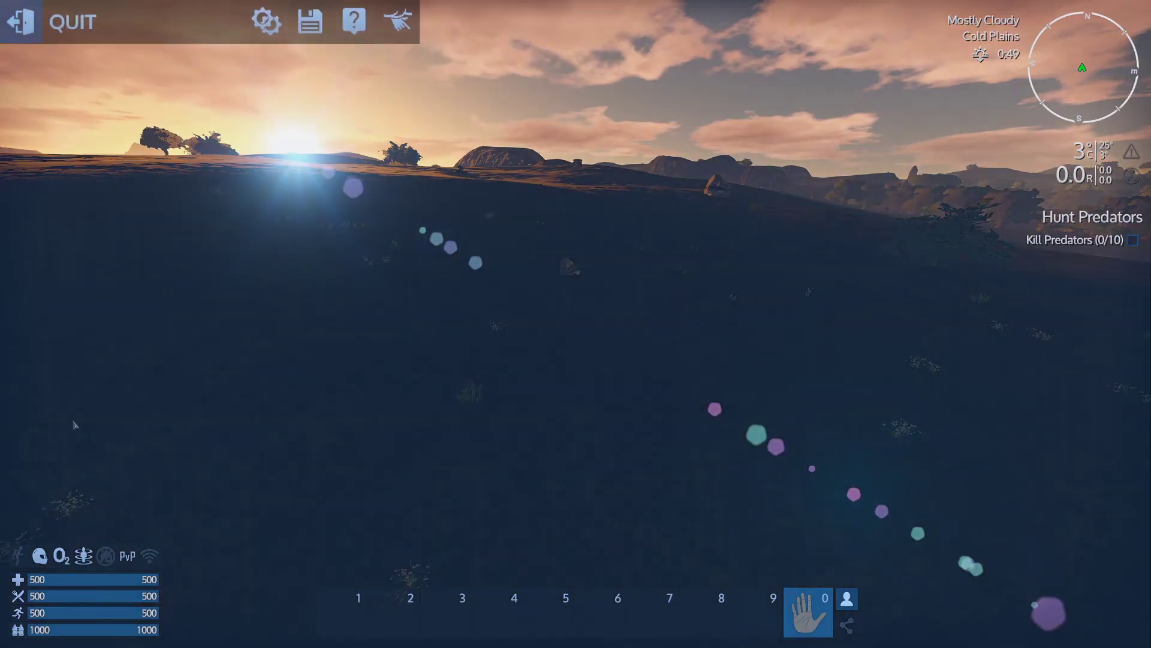
pyautogui.click(21, 22)
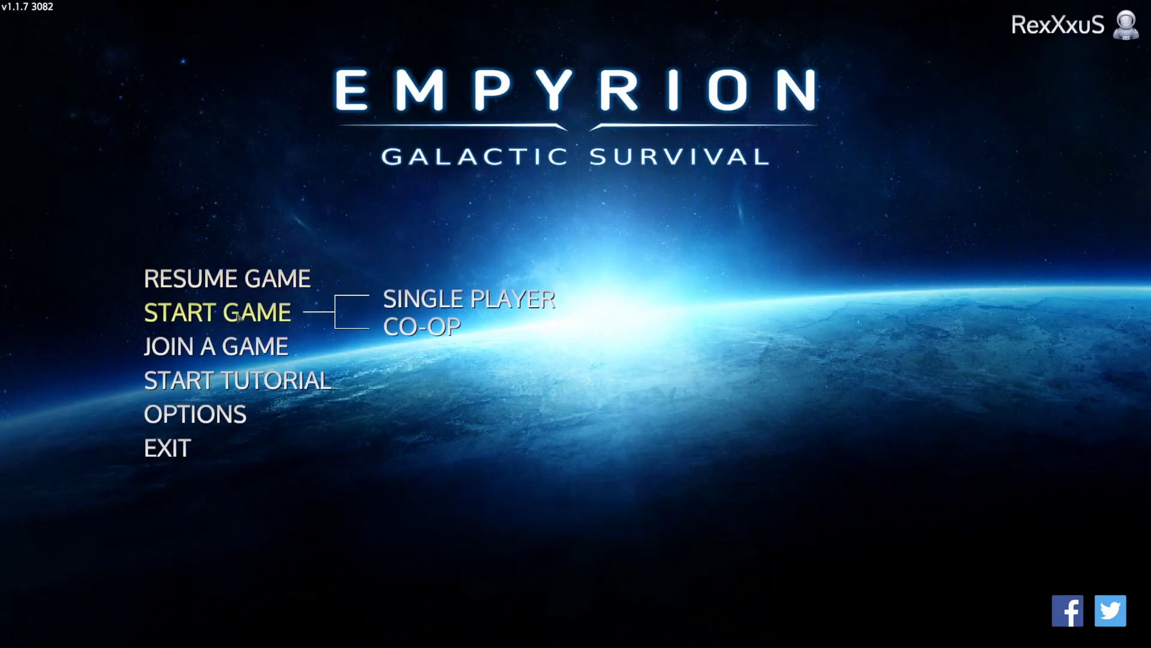
pyautogui.moveTo(241, 310)
pyautogui.click(408, 298)
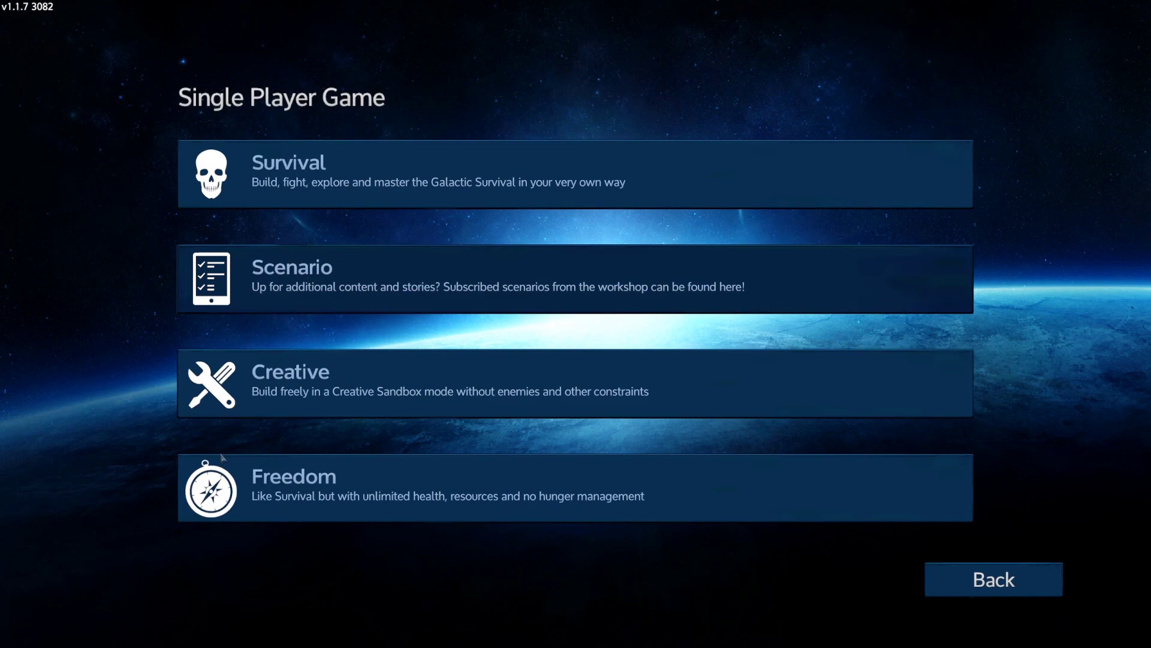
pyautogui.click(207, 279)
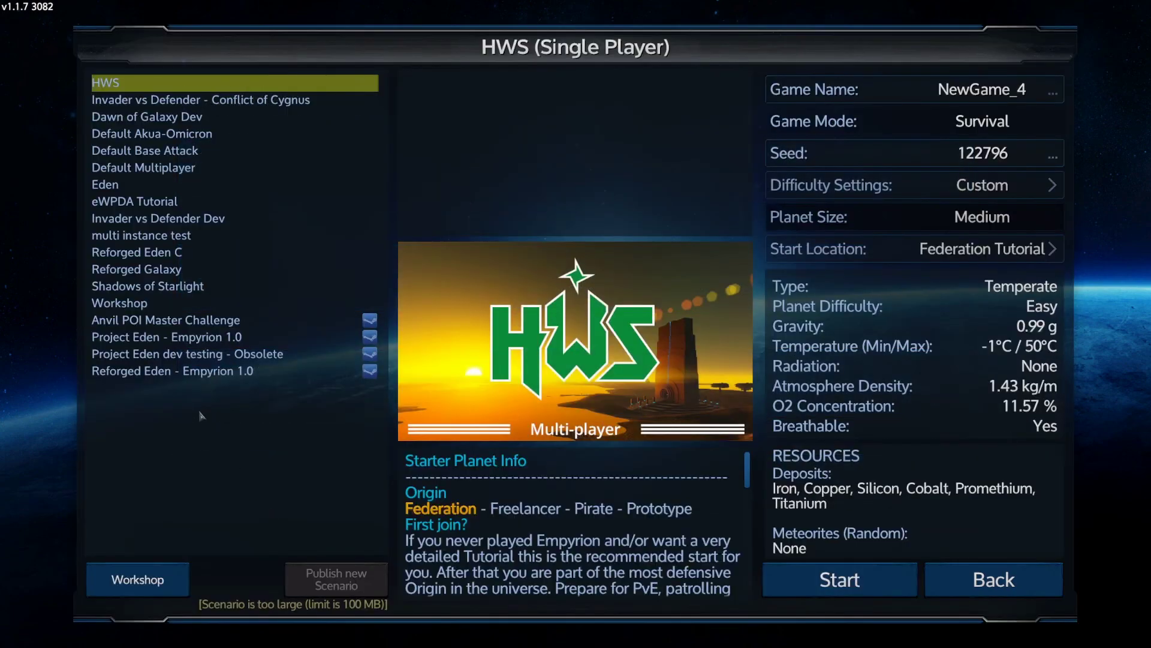
# - Start the new single-player game NewGame_4 with the Workshop scenario and Akua as the start location
pyautogui.click(130, 303)
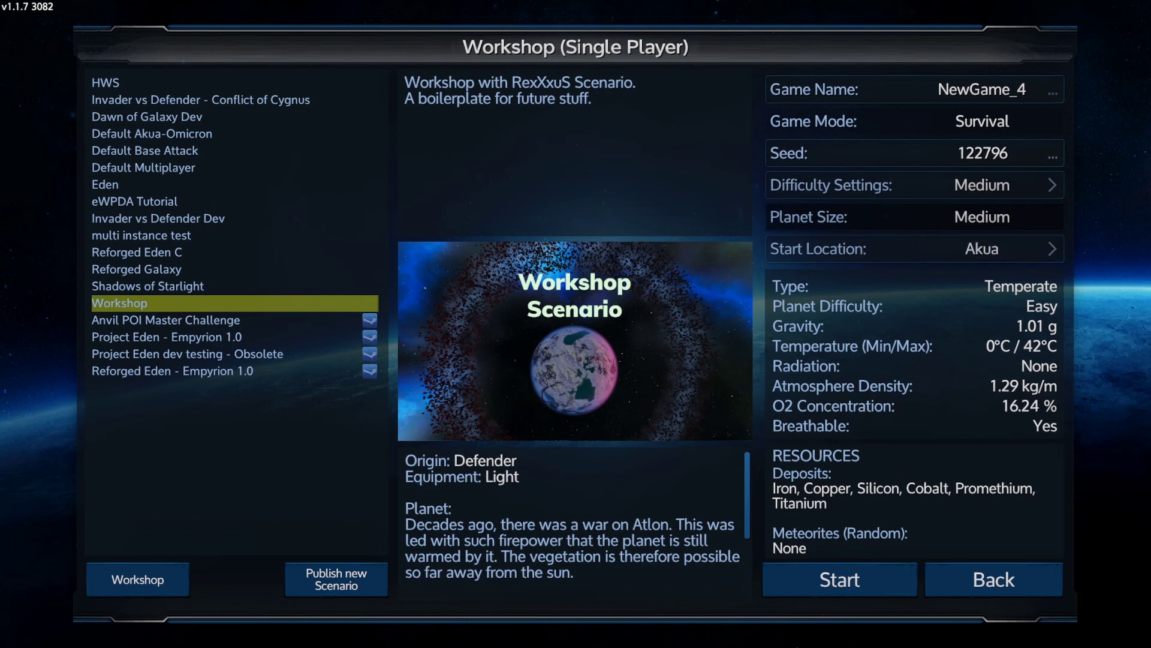
pyautogui.click(892, 587)
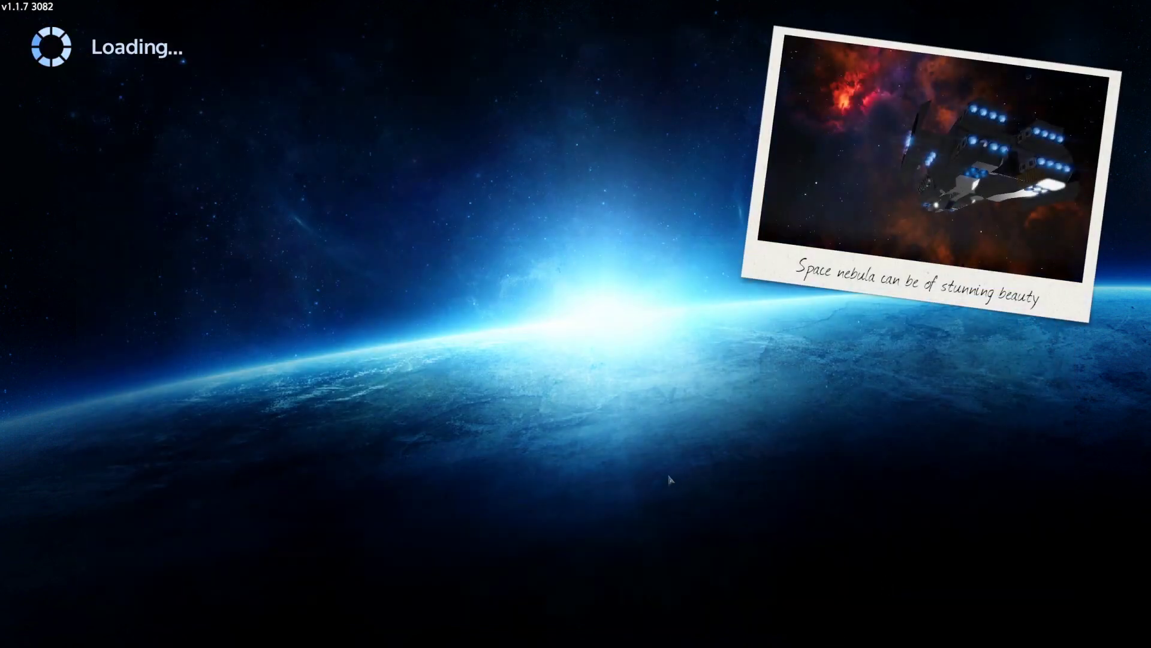
# - Check the playfield folders of the Workshop scenario in File Explorer while the game loads, and return to Empyrion
pyautogui.hotkey('alt', 'Tab')
pyautogui.hotkey('alt', 'Tab')
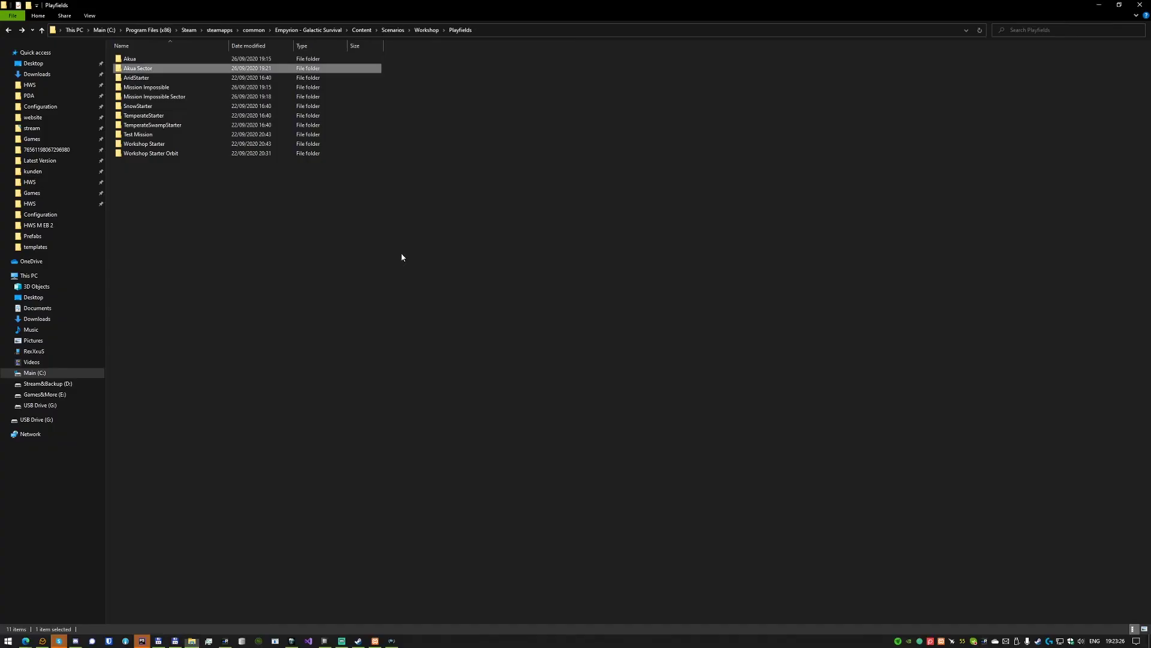
pyautogui.click(298, 189)
pyautogui.click(166, 146)
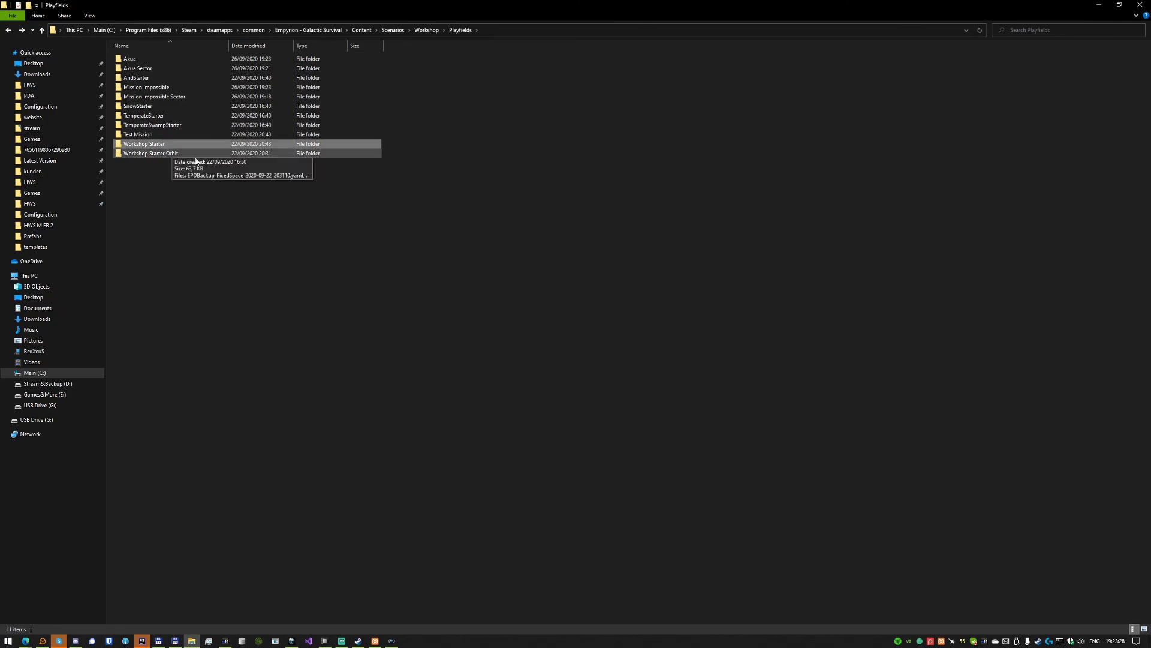
pyautogui.hotkey('alt', 'Left')
pyautogui.hotkey('alt', 'Tab')
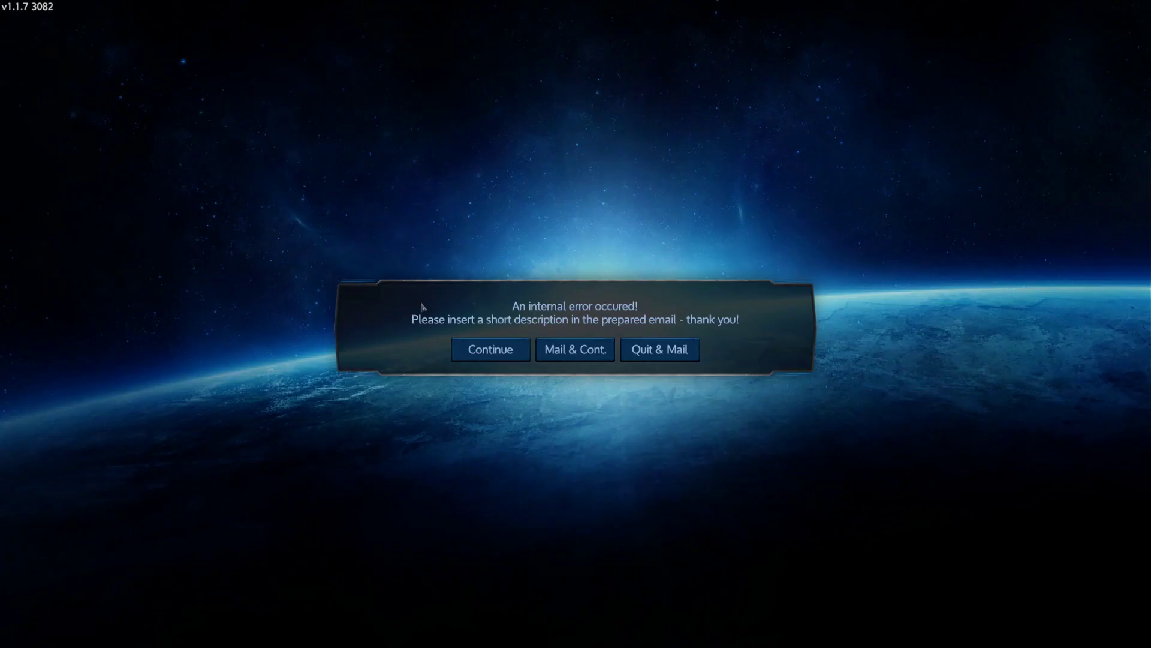
# - Continue past the internal error and review the loading errors in the game console
pyautogui.click(485, 349)
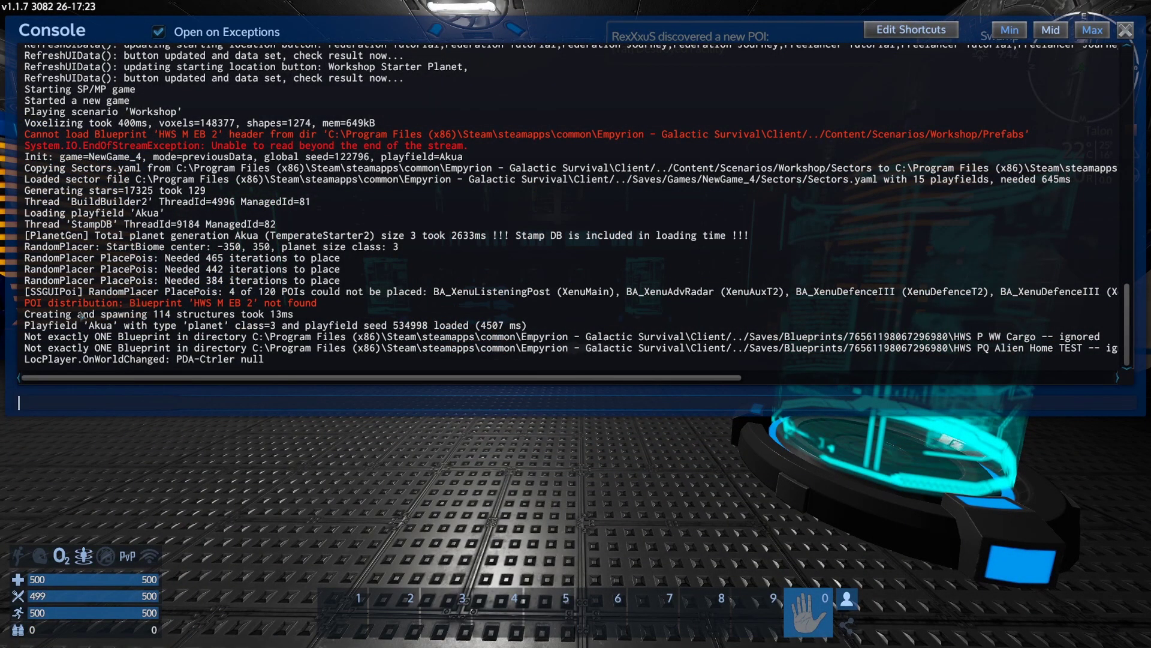
pyautogui.scroll(1, 192, 180)
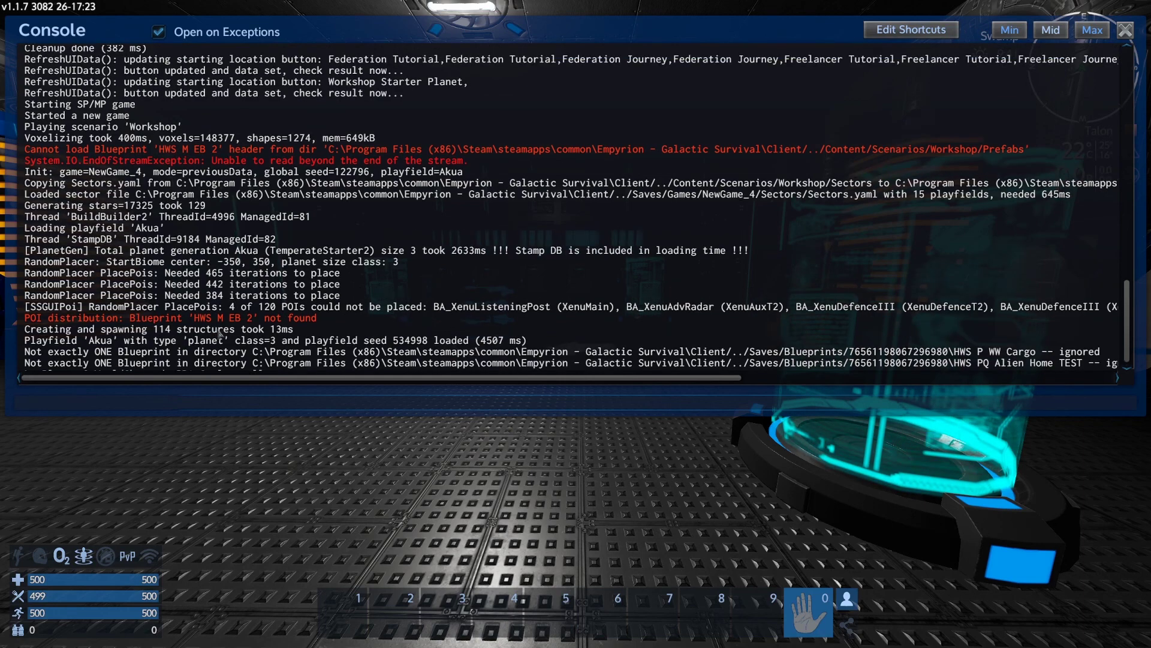
pyautogui.scroll(-1, 201, 240)
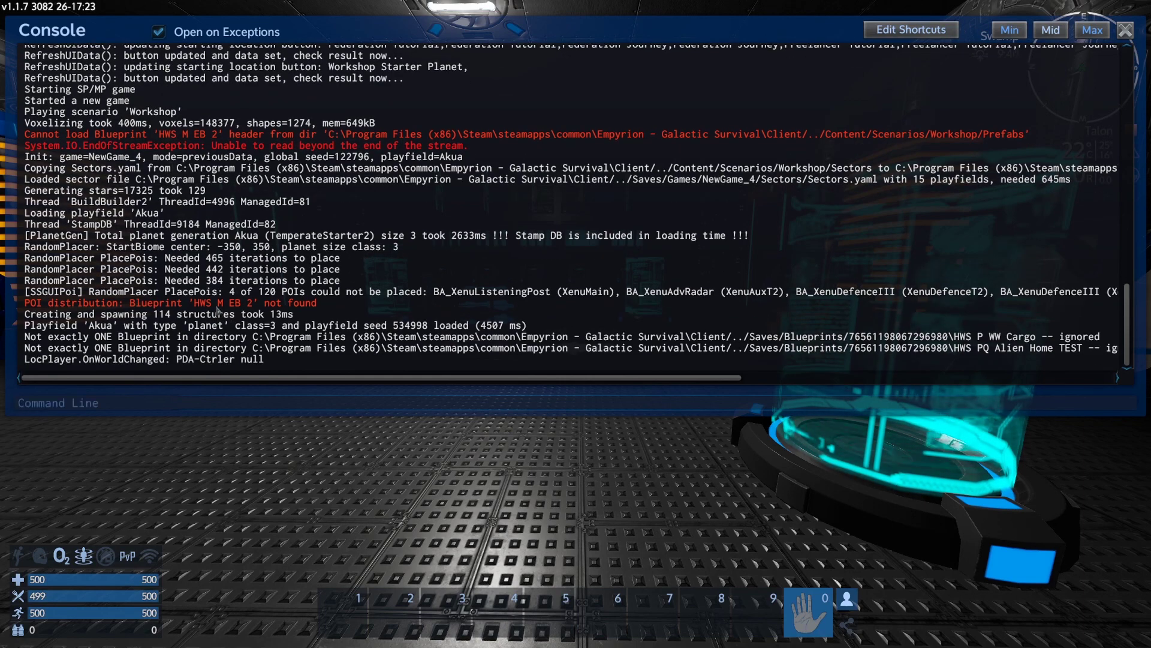
# - Switch to File Explorer, inspect the blueprint files in the Workshop scenario's Prefabs folder, and return to Empyrion
pyautogui.hotkey('alt', 'Tab')
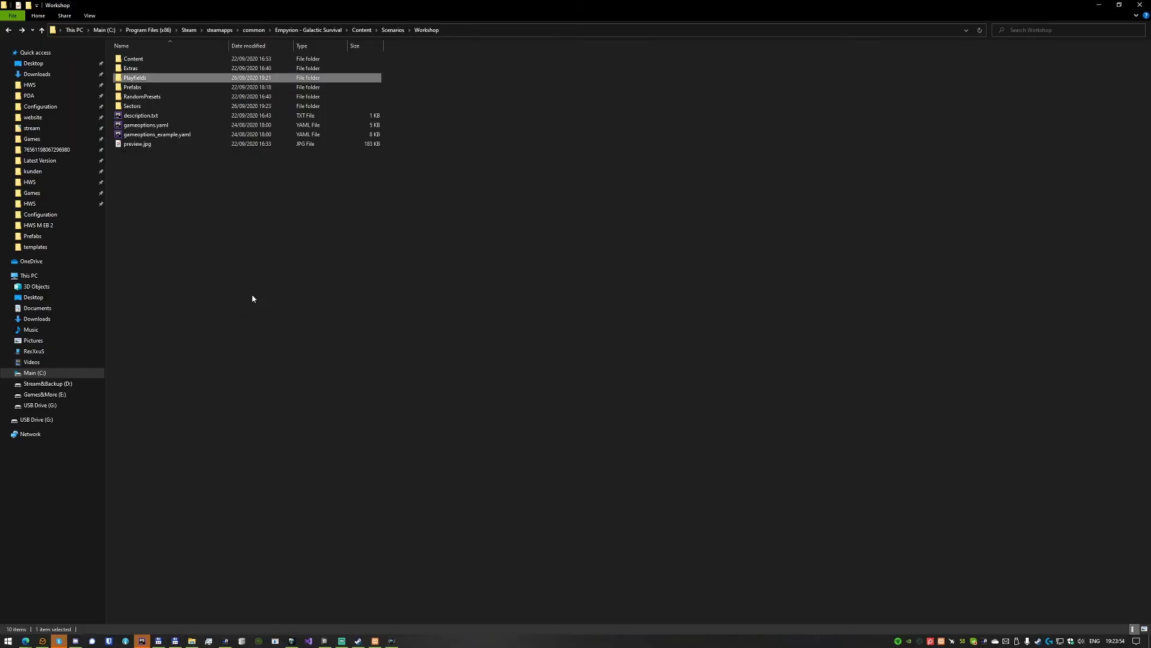
pyautogui.press('Return')
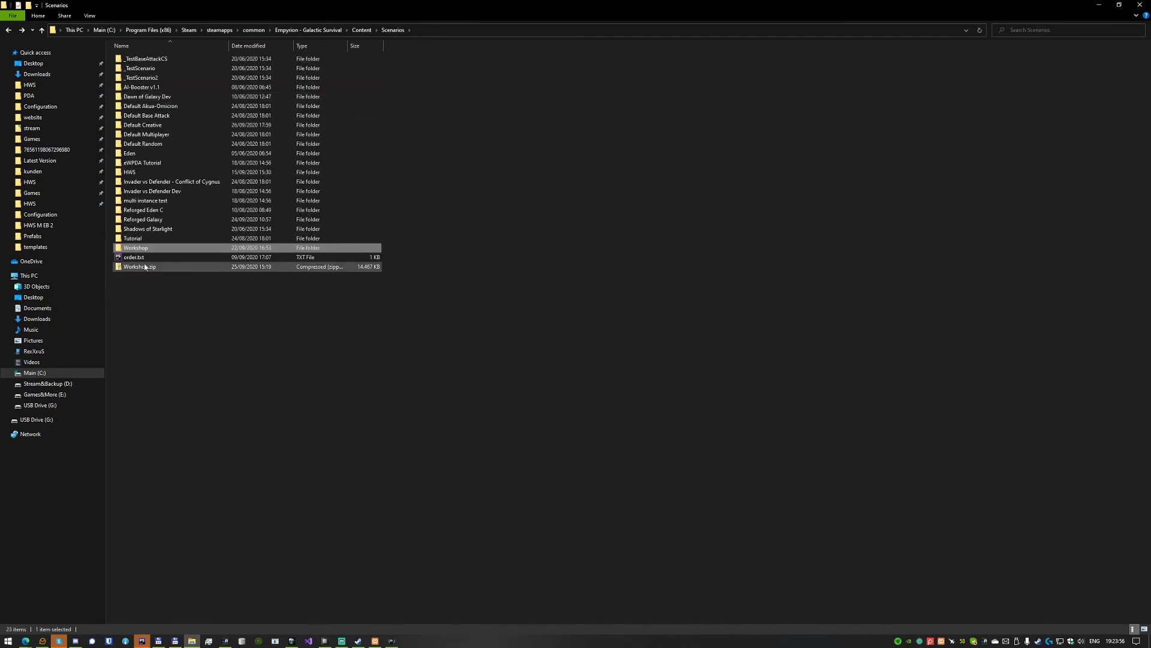
pyautogui.hotkey('alt', 'Left')
pyautogui.doubleClick(141, 86)
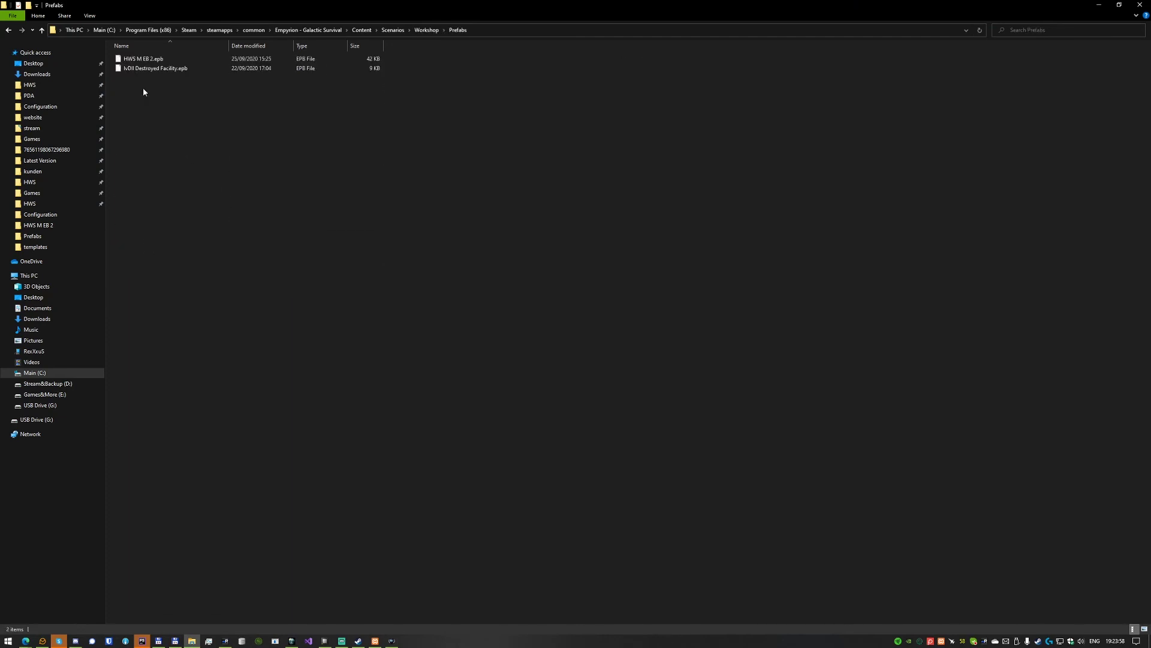
pyautogui.hotkey('alt', 'Up')
pyautogui.hotkey('alt', 'Up')
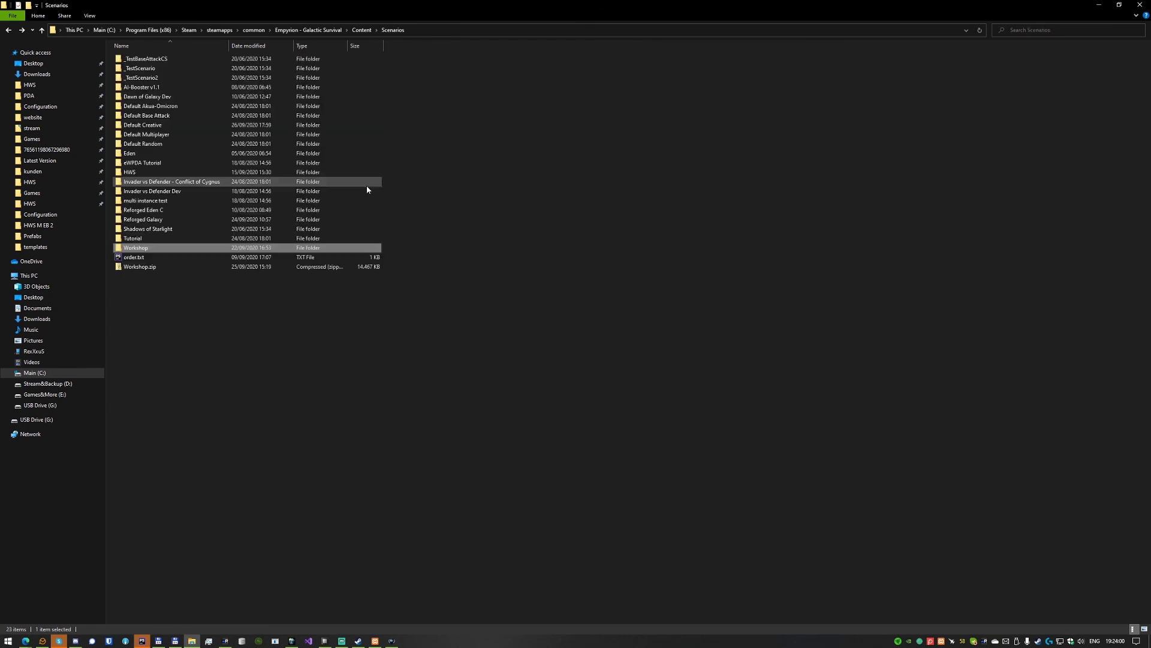
pyautogui.hotkey('alt', 'Left')
pyautogui.hotkey('alt', 'Tab')
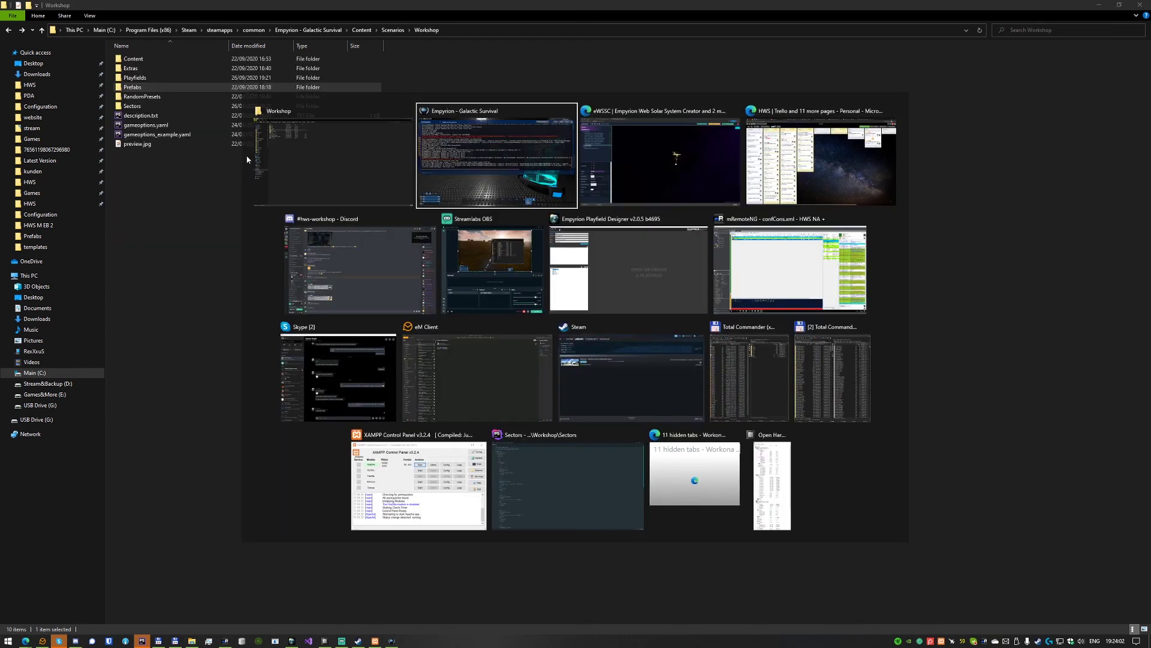
# - Look around the starting room and enable god mode with the console command gm
pyautogui.press('F1')
pyautogui.press('w')
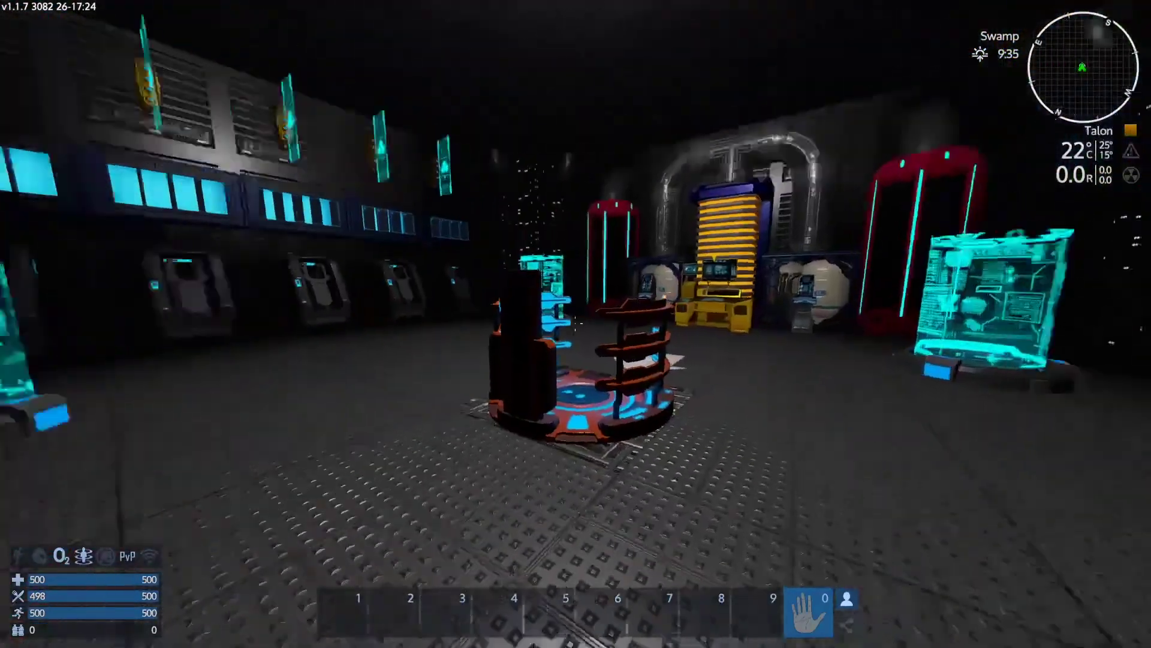
pyautogui.press('F1')
pyautogui.write('god')
pyautogui.press('Return')
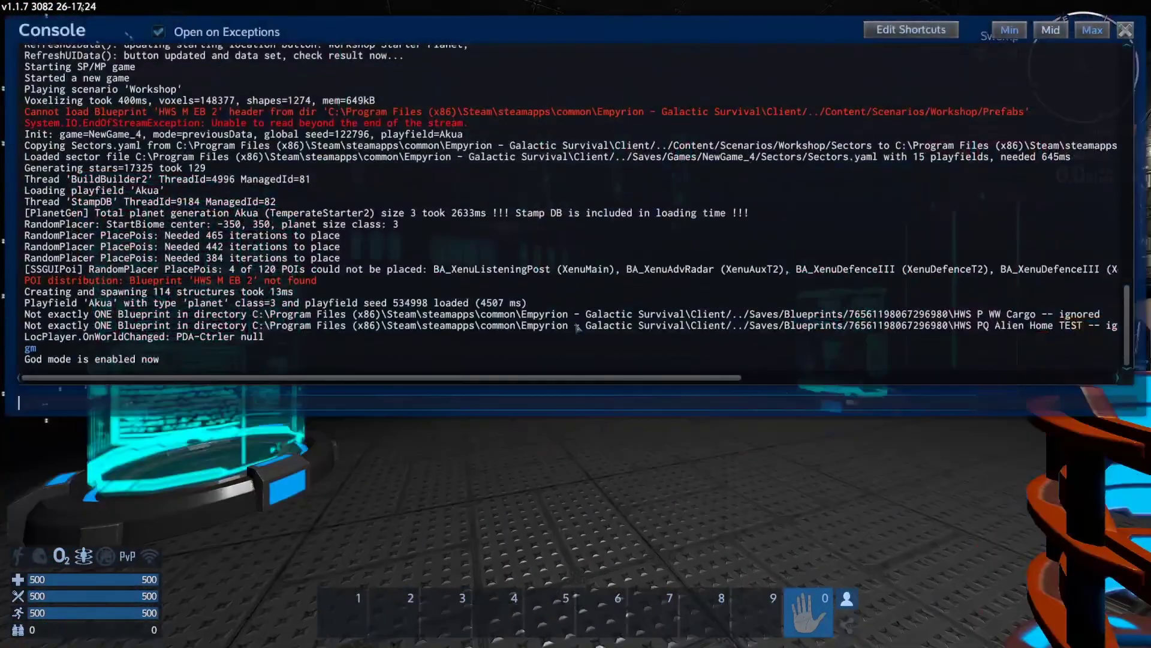
# - Close the console, leave the starting base and explore the planet surface around it
pyautogui.press('F1')
pyautogui.press('m')
pyautogui.press('m')
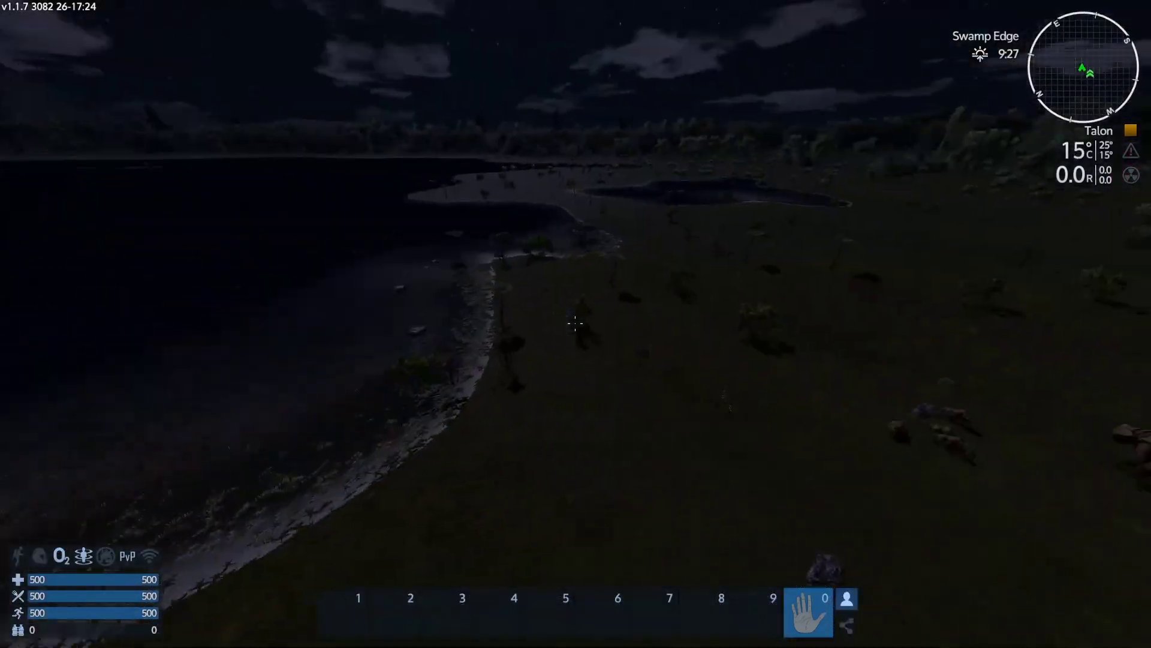
pyautogui.press('w')
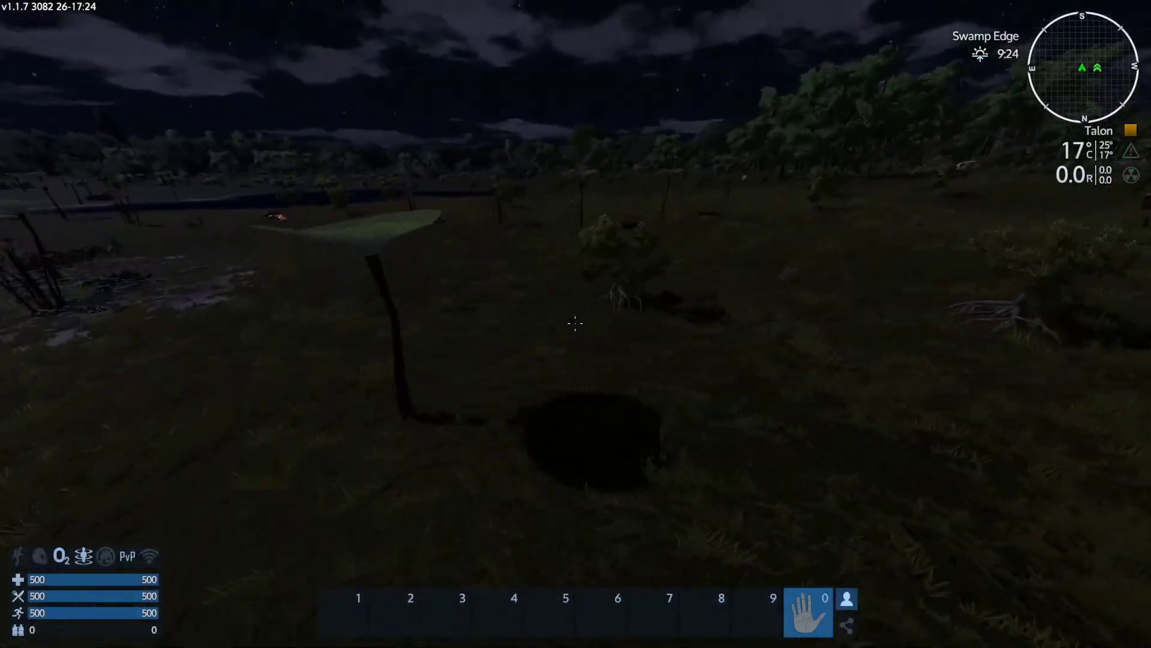
# - Switch to eWSSC and examine the positions of the Nael System and Mission System in the galaxy view
pyautogui.hotkey('alt', 'Tab')
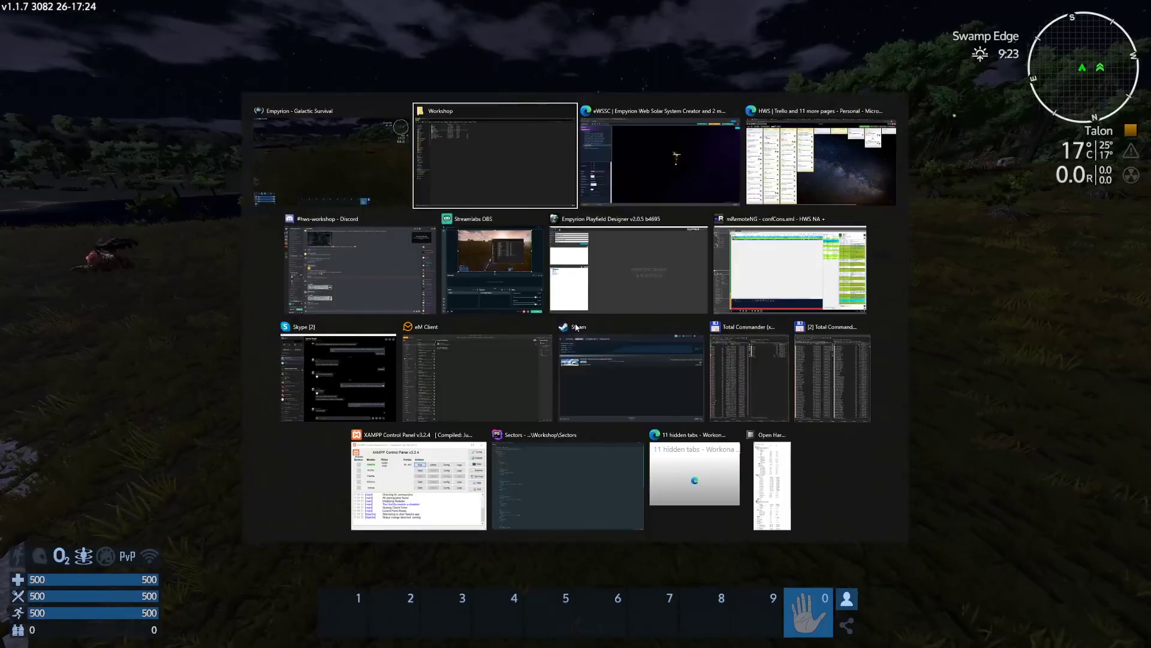
pyautogui.moveTo(779, 419); pyautogui.dragTo(858, 293)
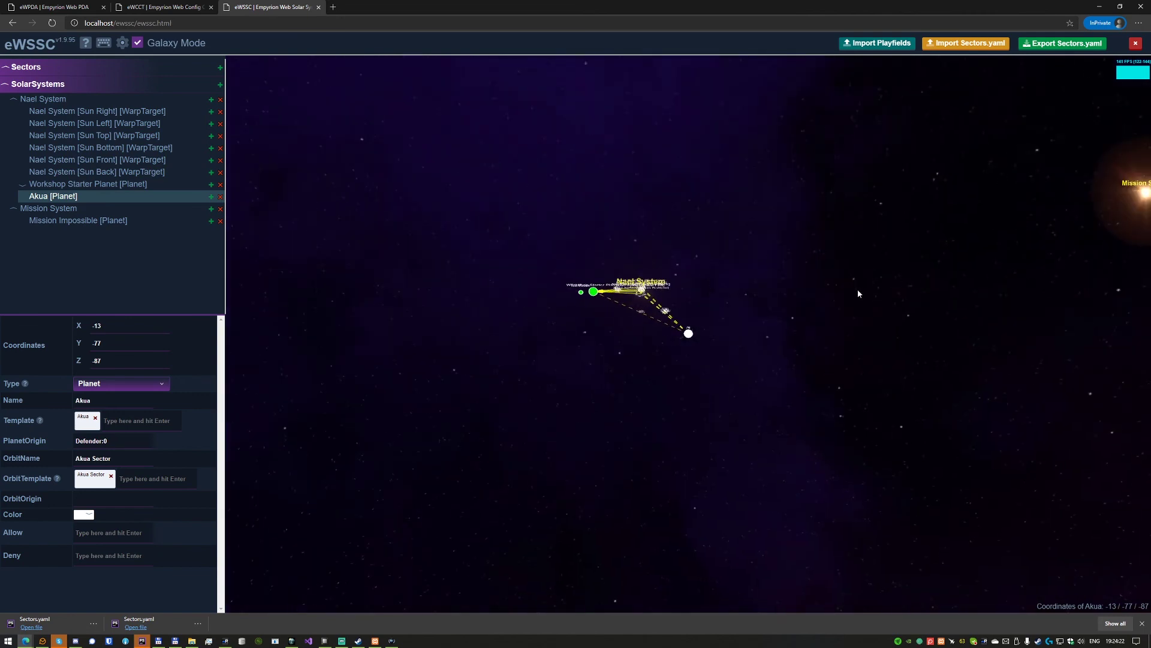
pyautogui.scroll(-3, 970, 246)
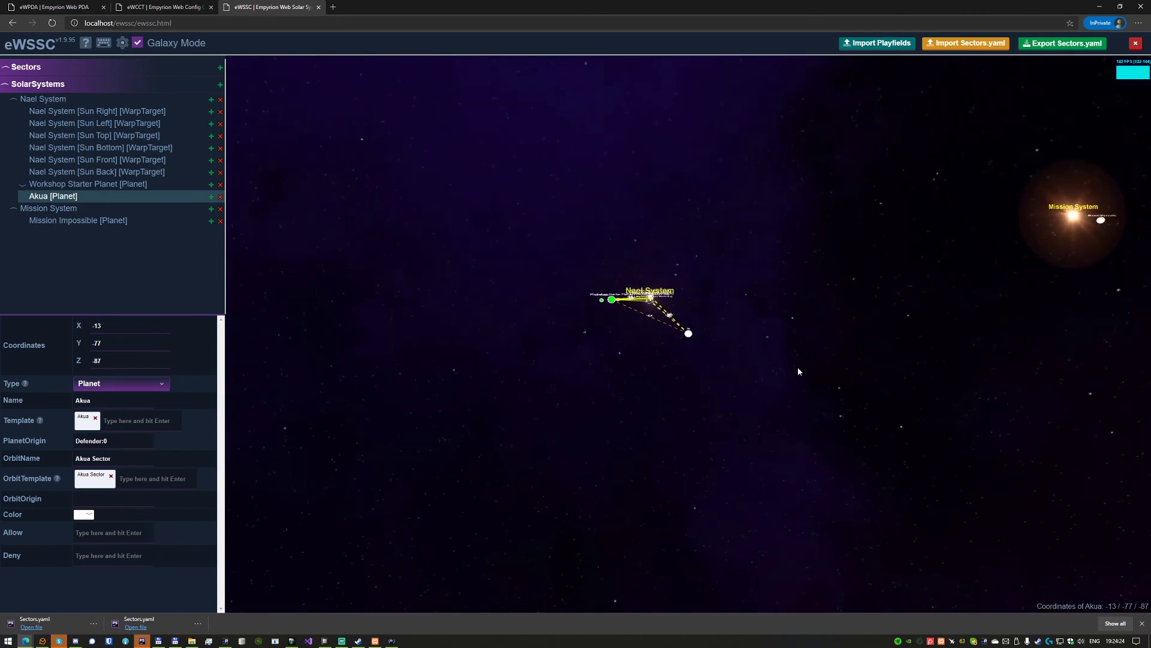
pyautogui.moveTo(814, 359); pyautogui.dragTo(858, 309)
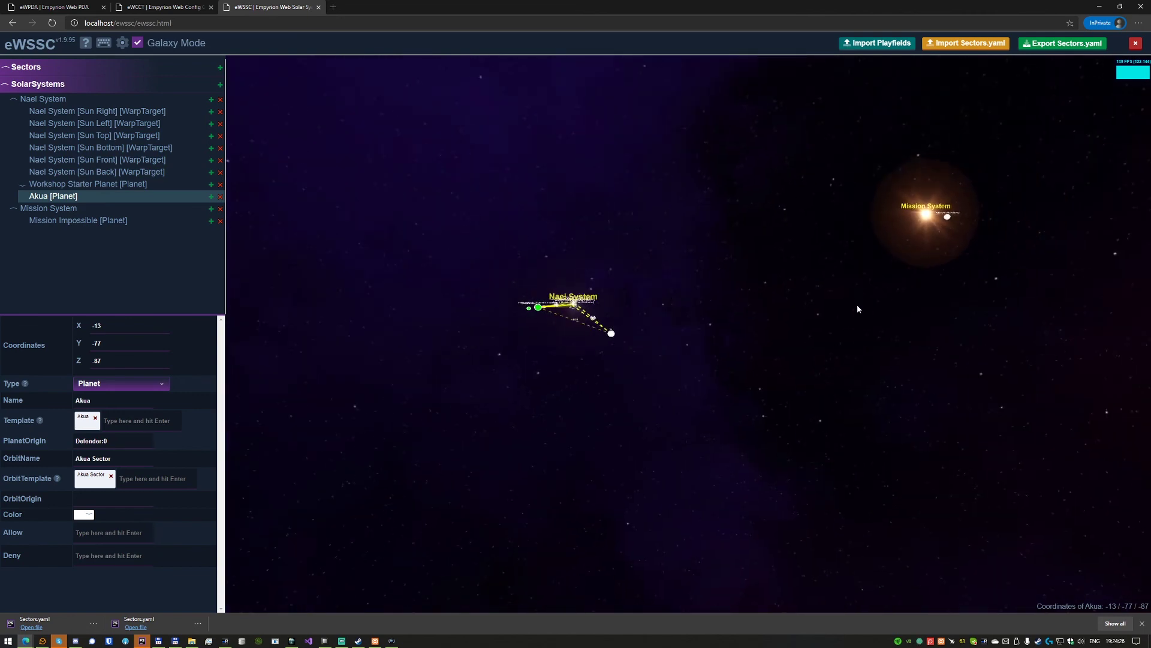